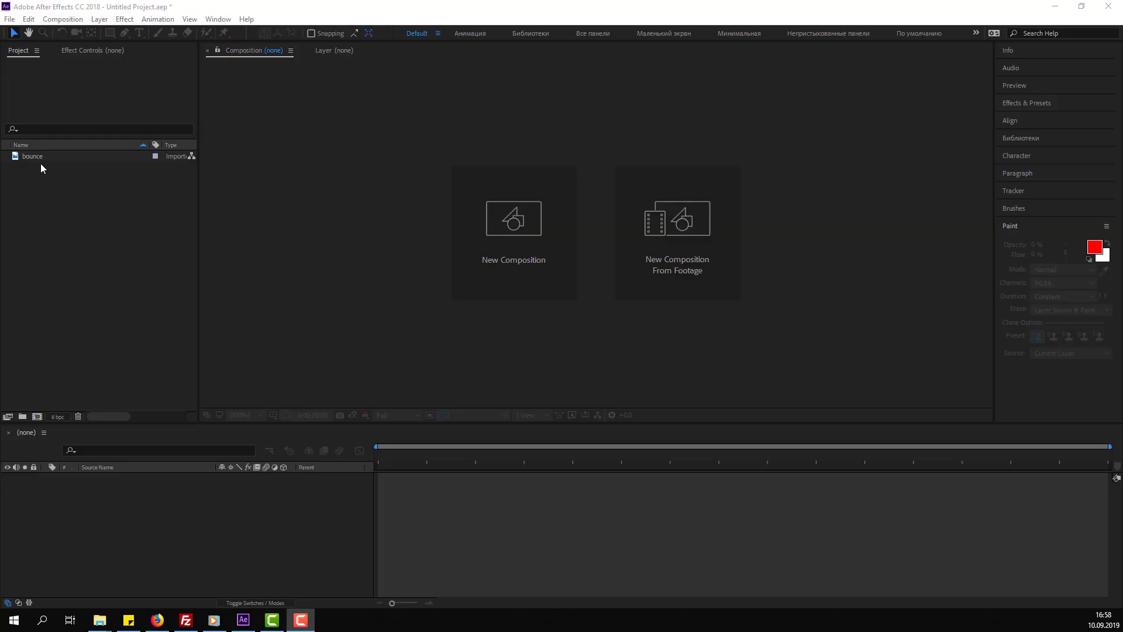
Preview the imported bounce sketch, then return to the composition view.
{"action": "left_click", "coordinate": [33, 161]}
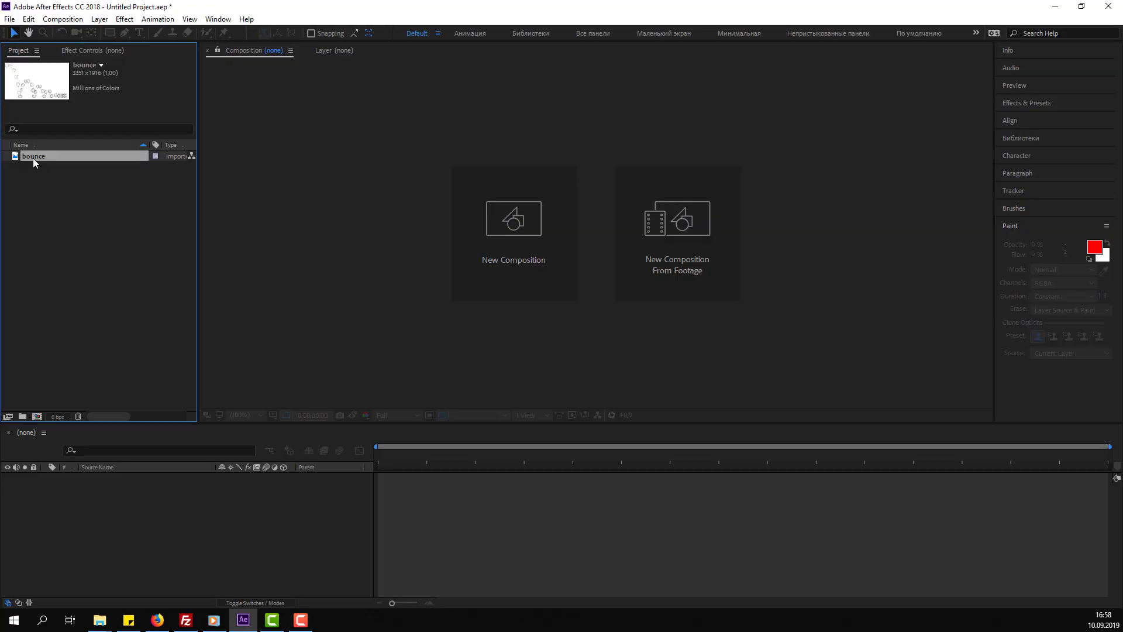
{"action": "double_click", "coordinate": [34, 158]}
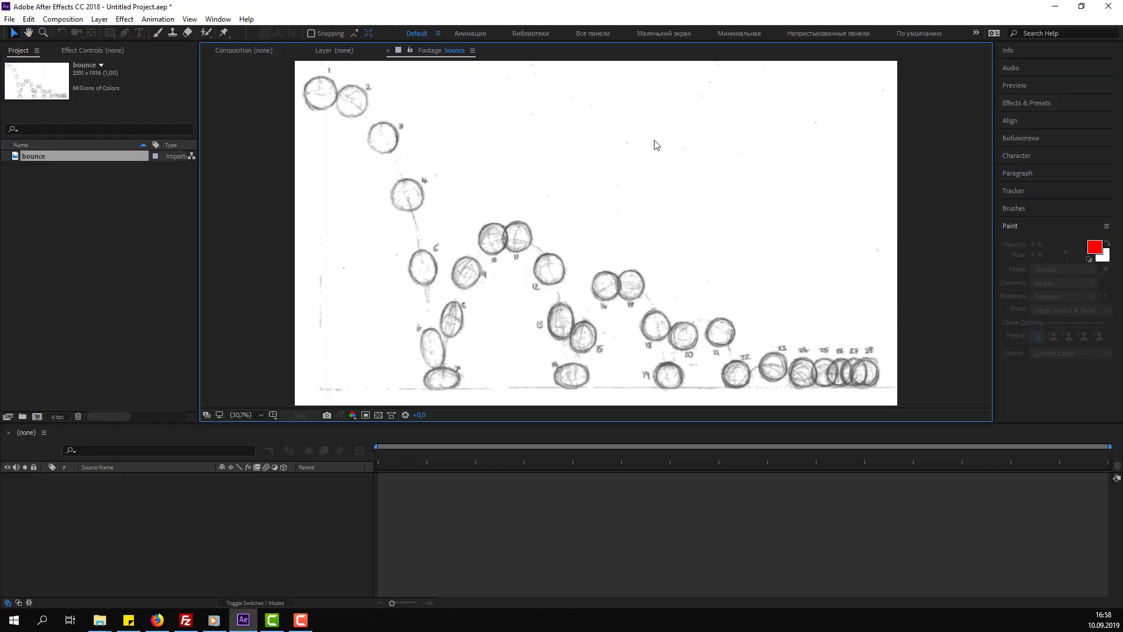
{"action": "left_click", "coordinate": [246, 52]}
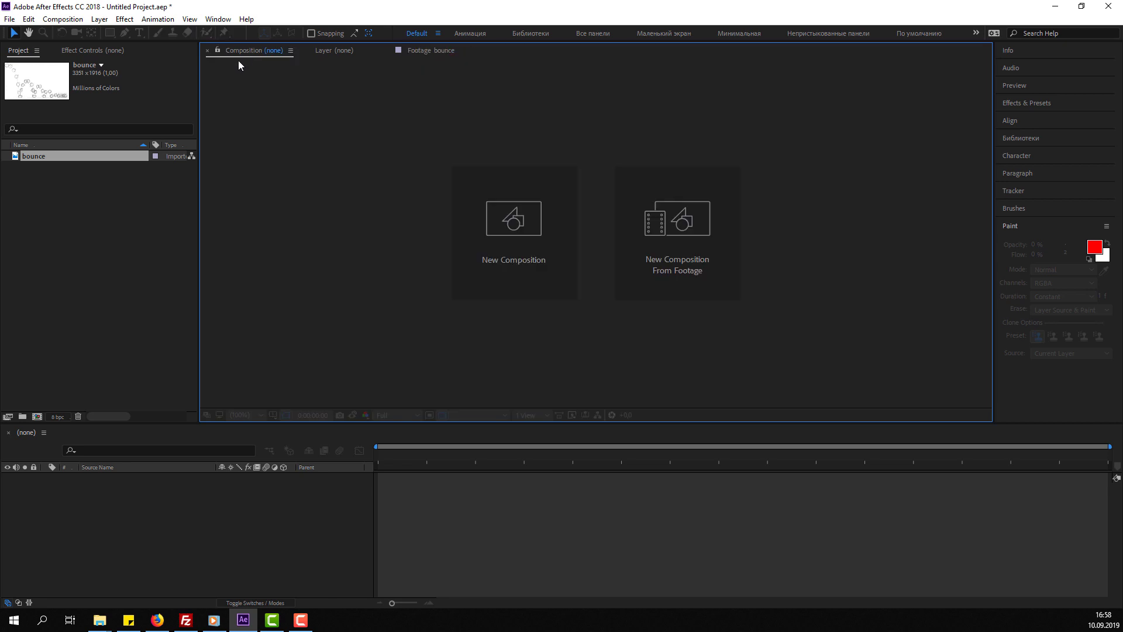
{"action": "left_click", "coordinate": [37, 172]}
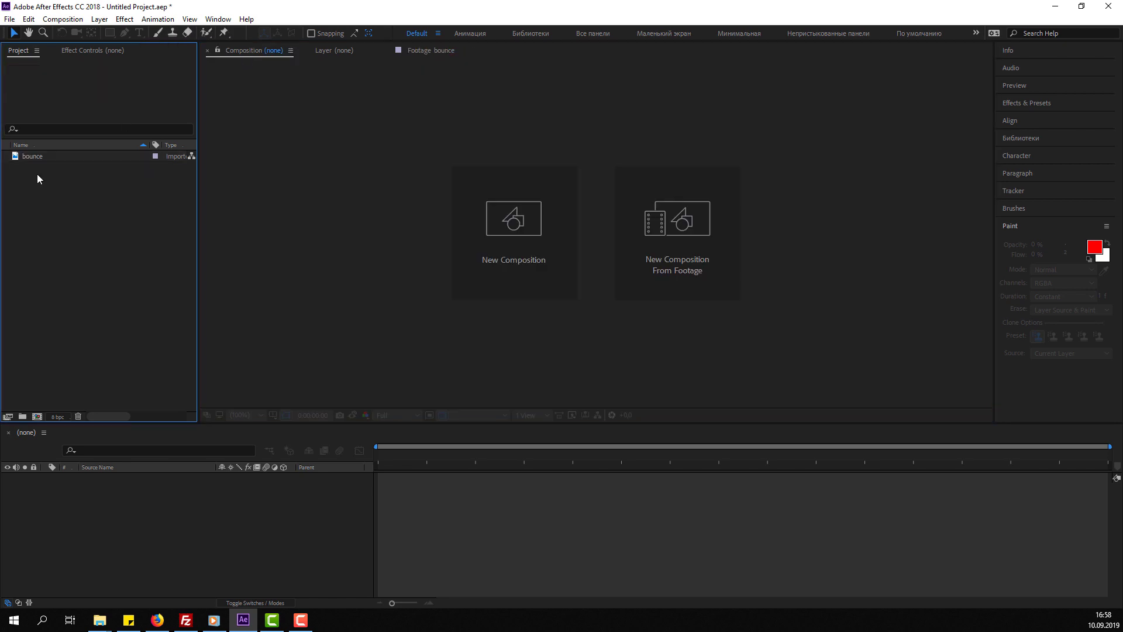
Create a 1920×1080, 25 fps, 10-second composition named BALL BOUNCE.
{"action": "left_click", "coordinate": [38, 416]}
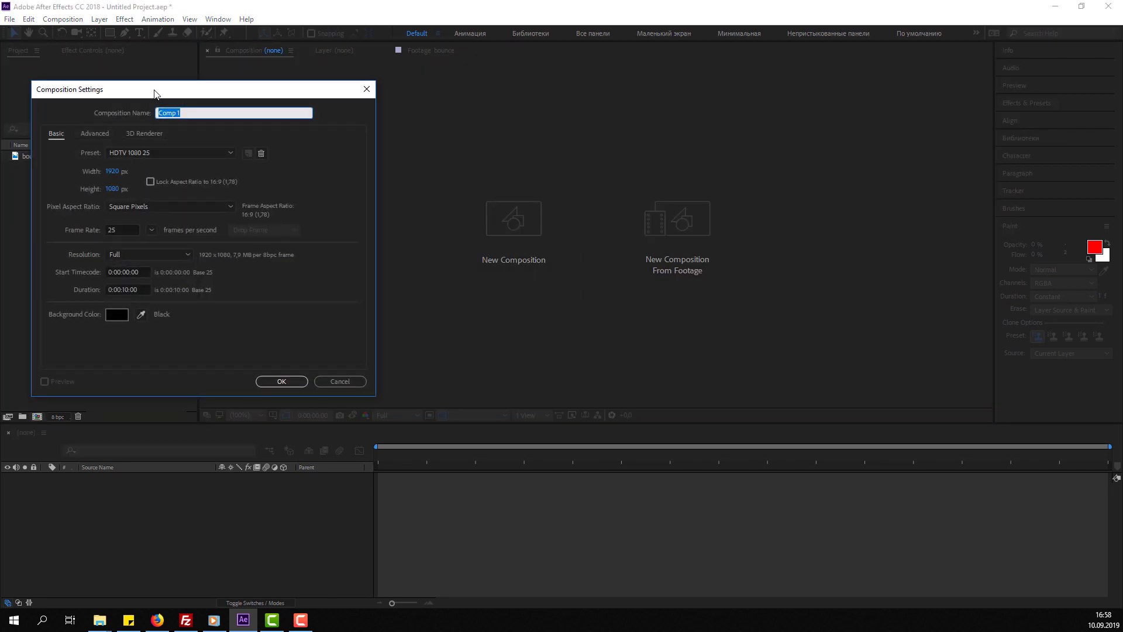
{"action": "left_click_drag", "start_coordinate": [157, 93], "coordinate": [536, 142]}
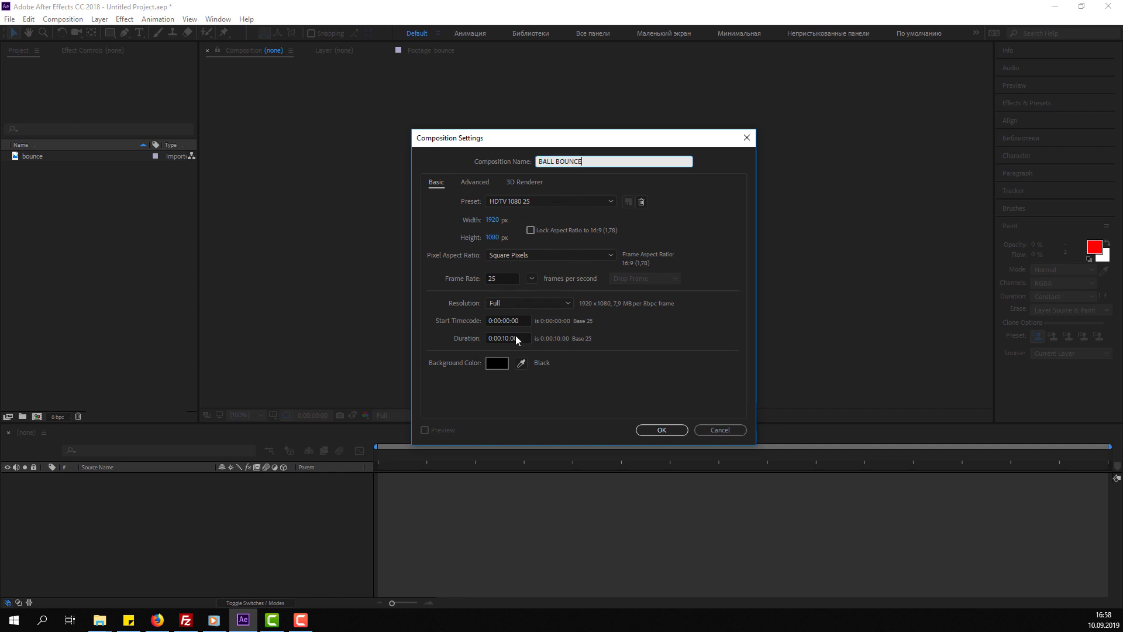
{"action": "left_click", "coordinate": [655, 431]}
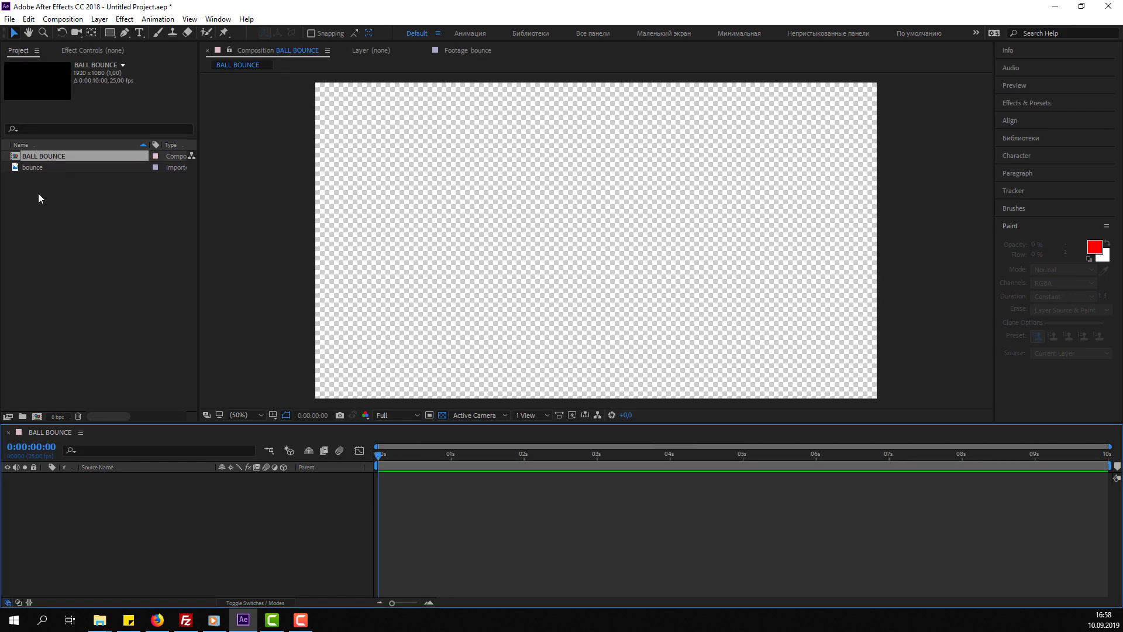
Add the bounce sketch to BALL BOUNCE and fit it to the composition frame.
{"action": "left_click", "coordinate": [34, 168]}
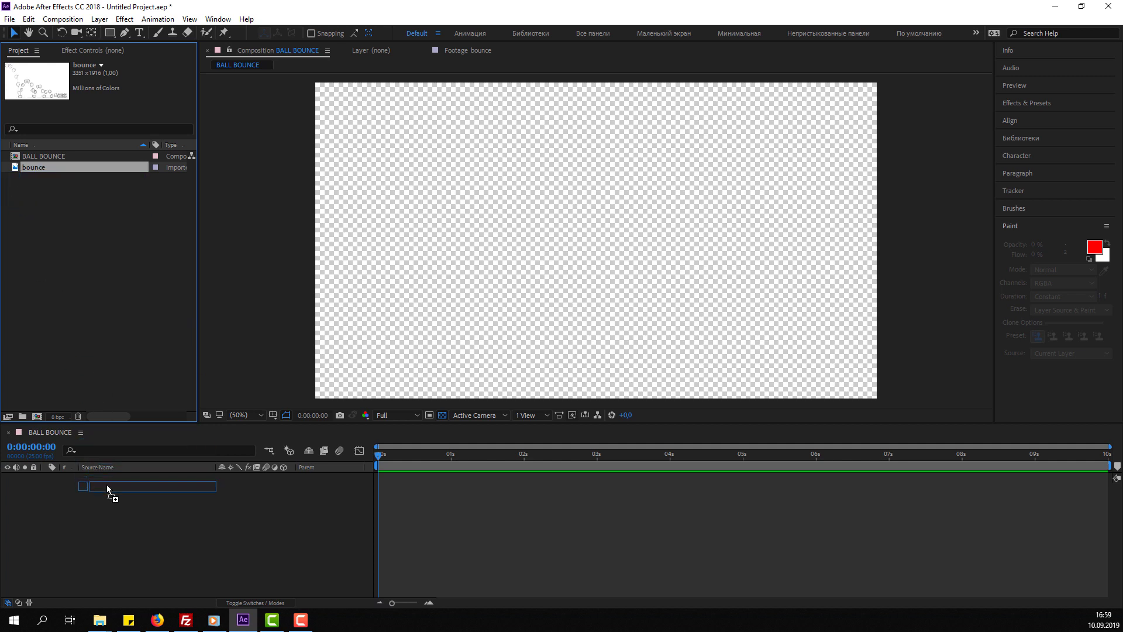
{"action": "left_click_drag", "start_coordinate": [39, 166], "coordinate": [105, 493]}
{"action": "right_click", "coordinate": [178, 480]}
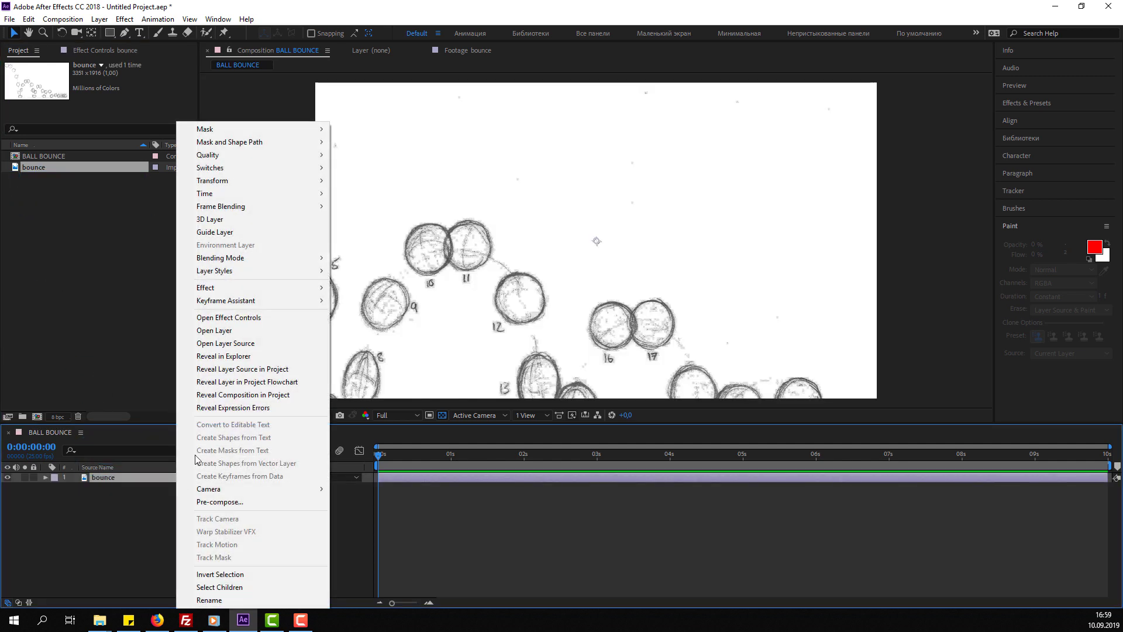
{"action": "mouse_move", "coordinate": [283, 181]}
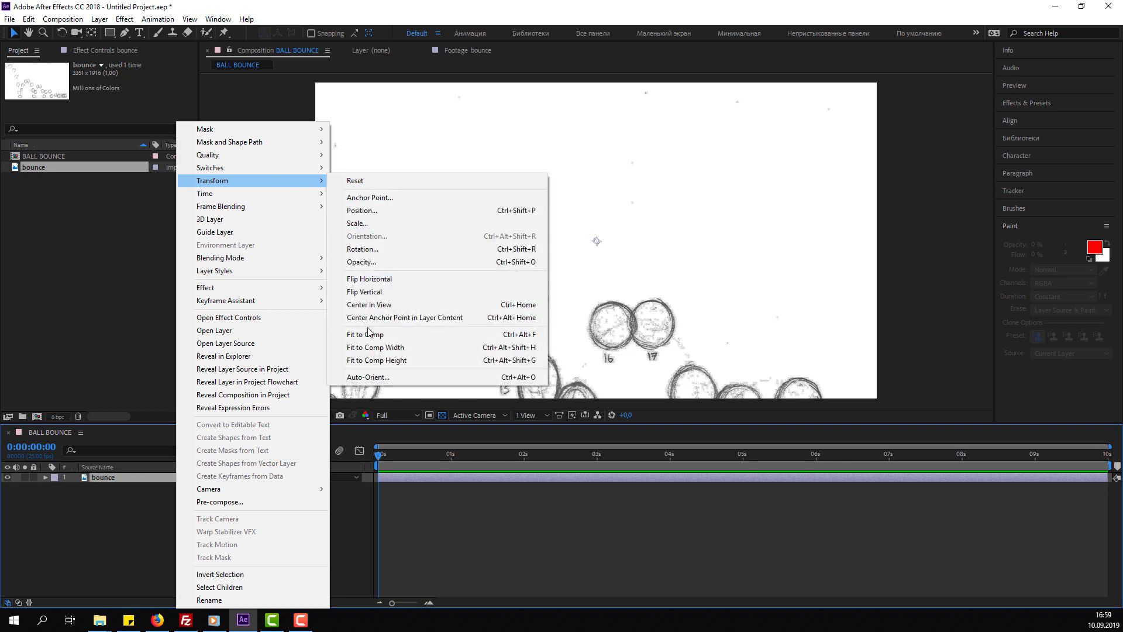
{"action": "left_click", "coordinate": [369, 334]}
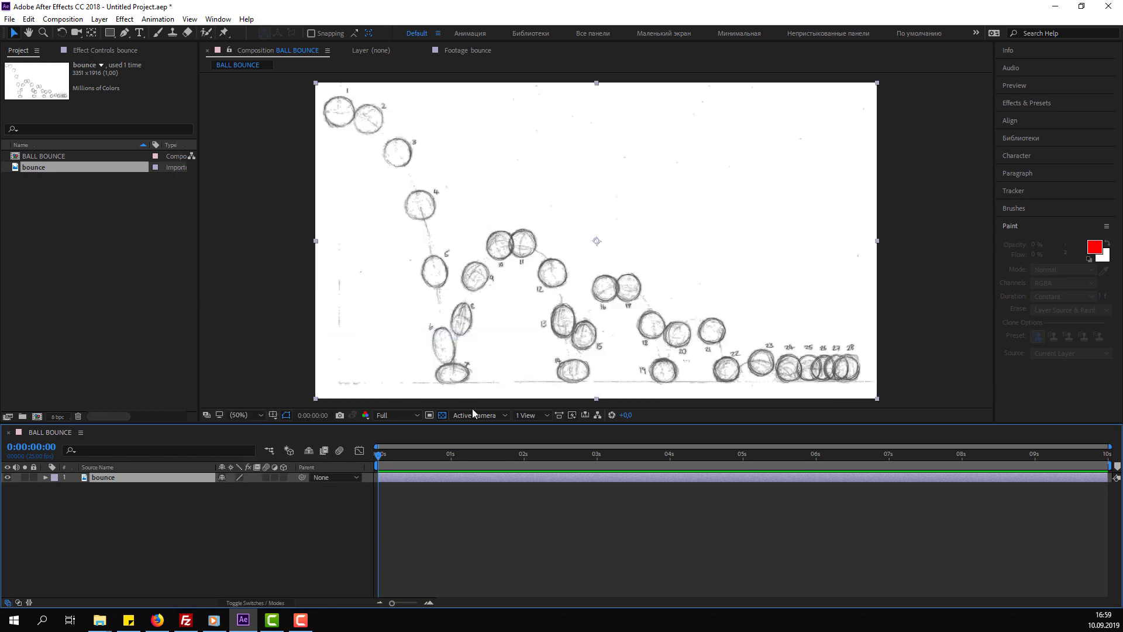
Create a new solid layer named COLOR.
{"action": "left_click", "coordinate": [154, 533]}
{"action": "left_click", "coordinate": [103, 480]}
{"action": "left_click", "coordinate": [100, 510]}
{"action": "right_click", "coordinate": [99, 510]}
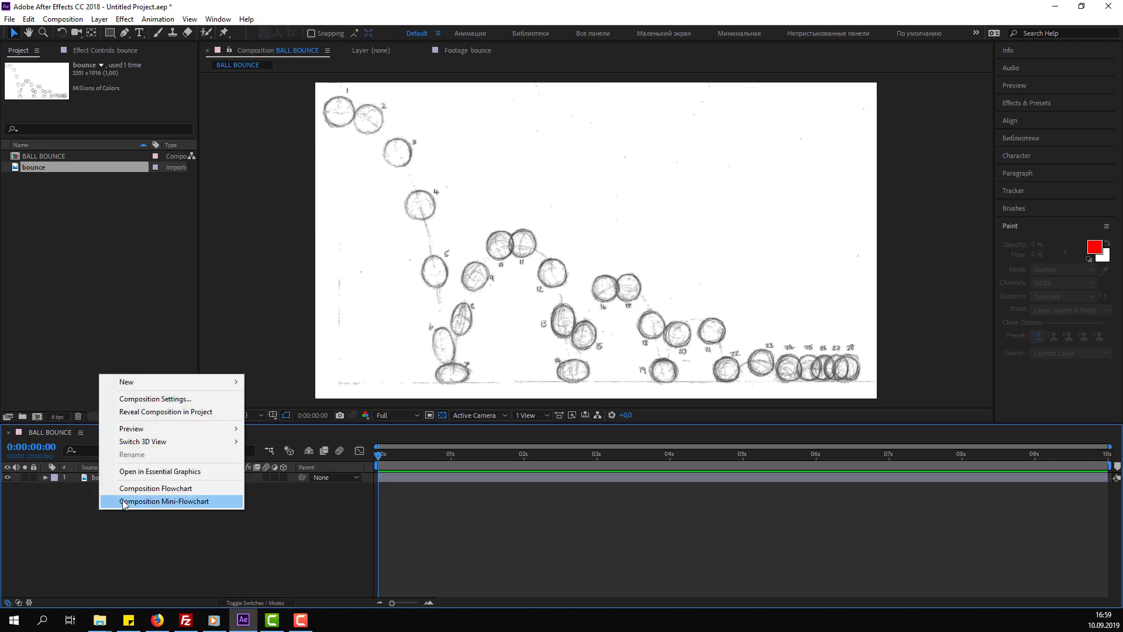
{"action": "mouse_move", "coordinate": [171, 383]}
{"action": "left_click", "coordinate": [259, 413]}
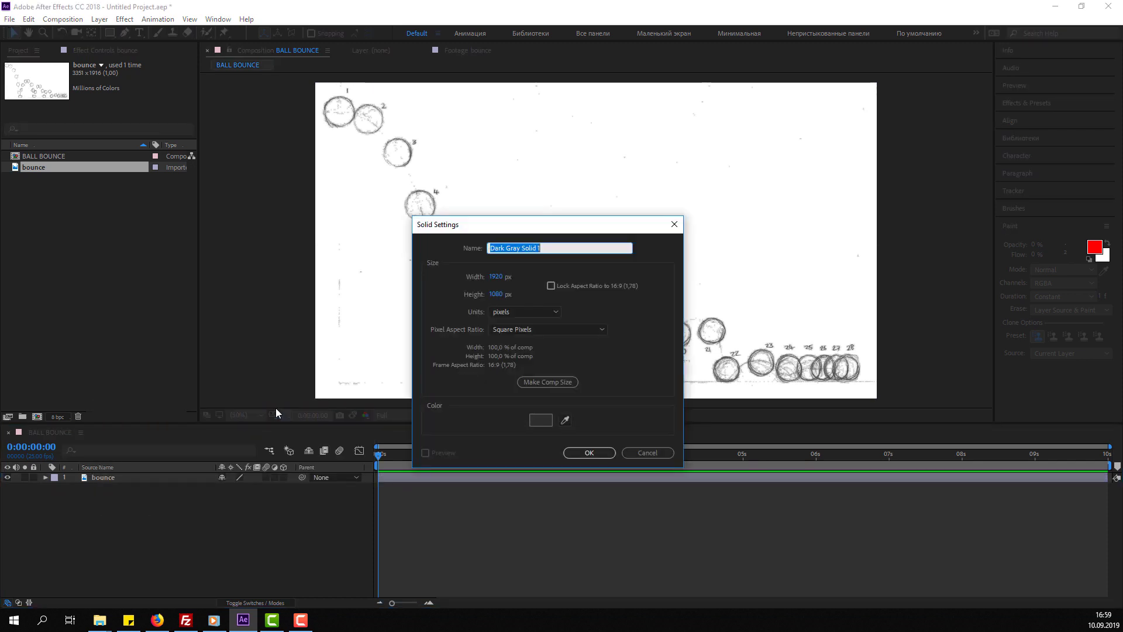
{"action": "type", "text": "COLOR"}
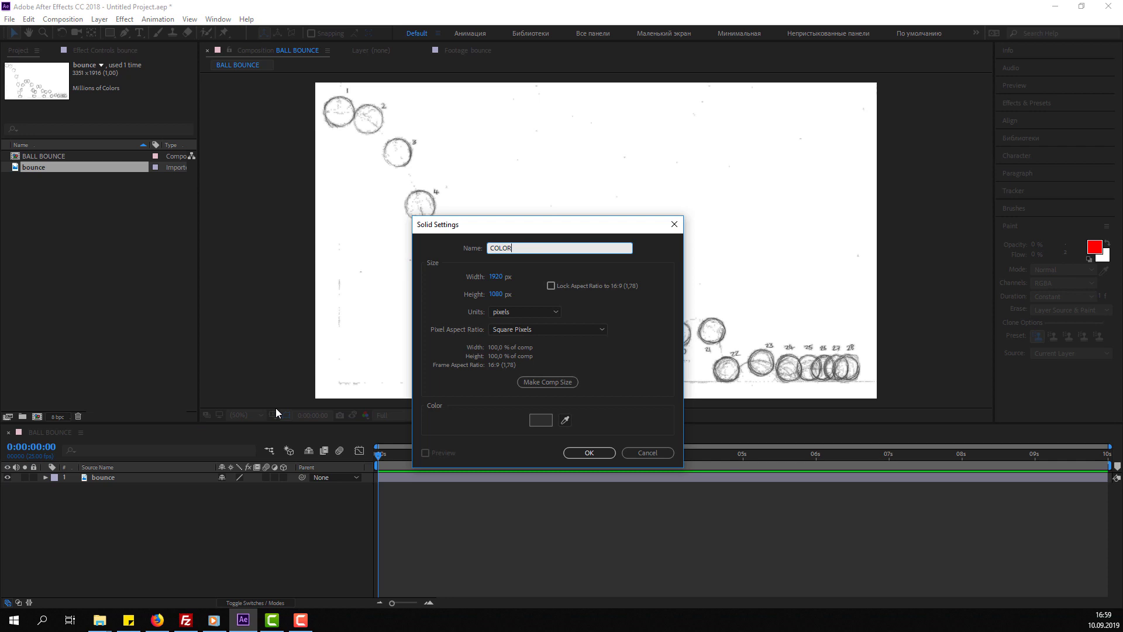
{"action": "left_click", "coordinate": [579, 454]}
Place the bounce sketch above the COLOR solid and hide COLOR.
{"action": "left_click_drag", "start_coordinate": [103, 477], "coordinate": [103, 498]}
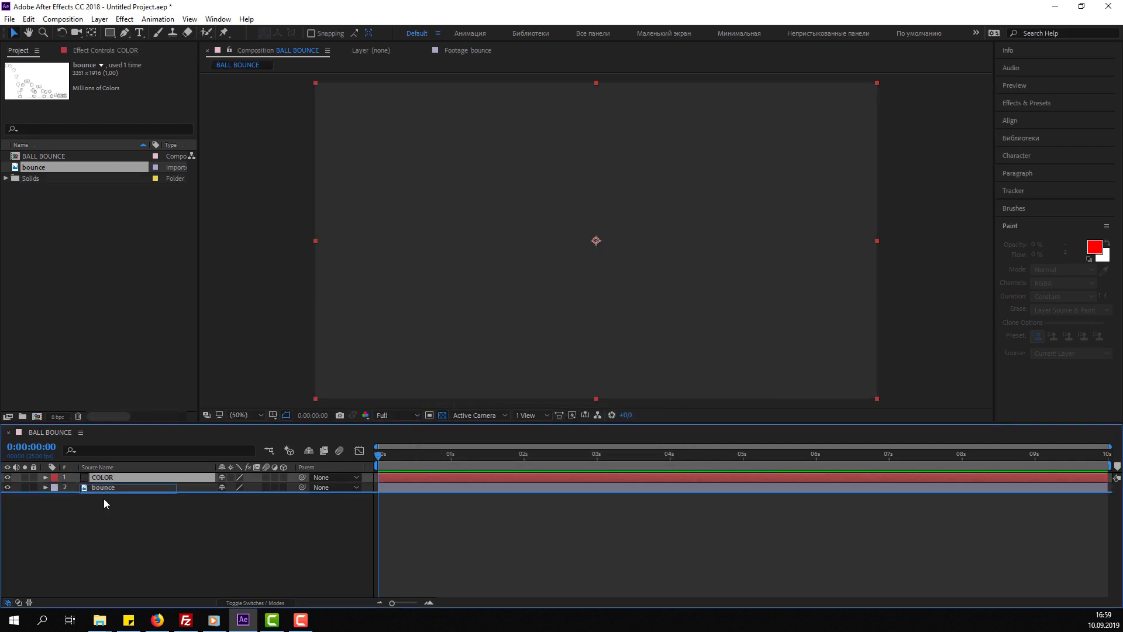
{"action": "left_click", "coordinate": [7, 487]}
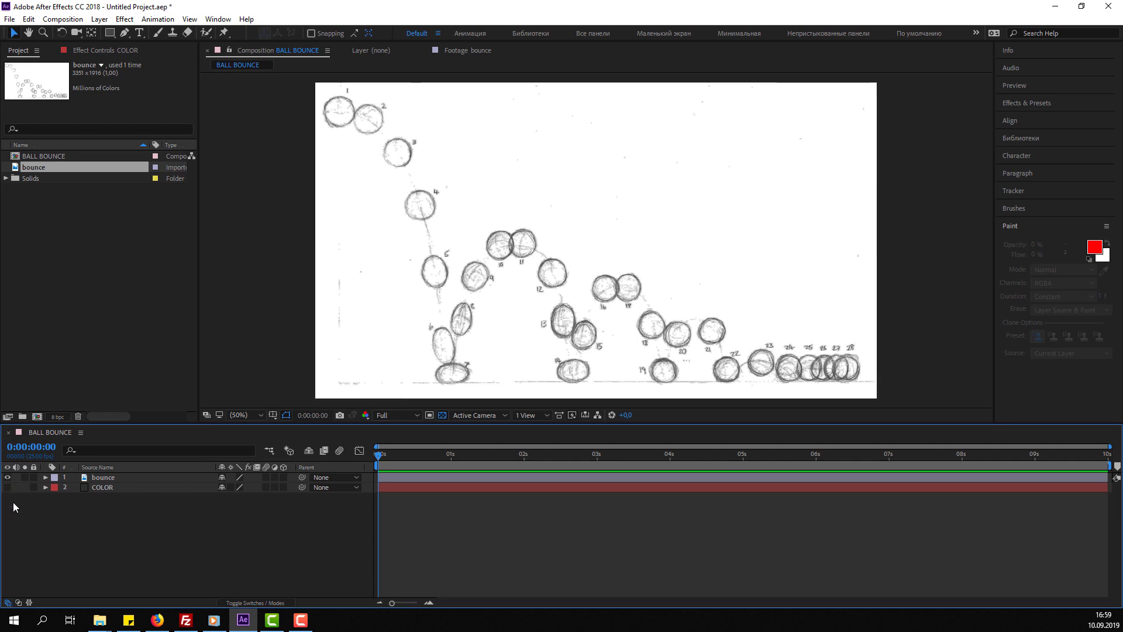
{"action": "left_click", "coordinate": [103, 478]}
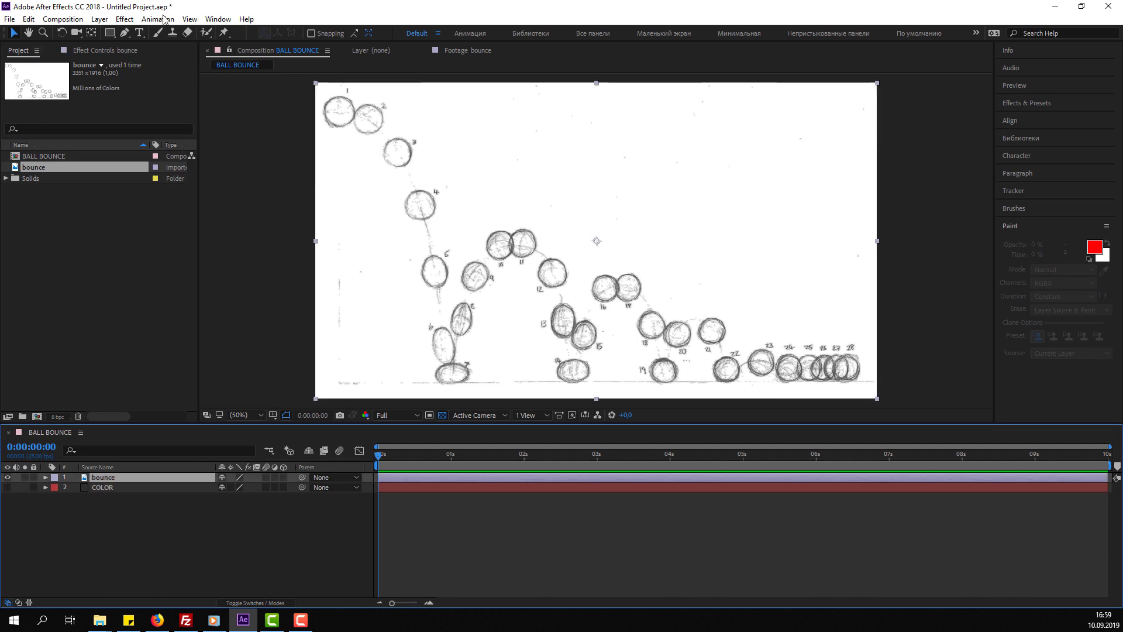
Select the Brush tool, open the bounce layer, and set stroke duration to Single Frame.
{"action": "left_click", "coordinate": [159, 33]}
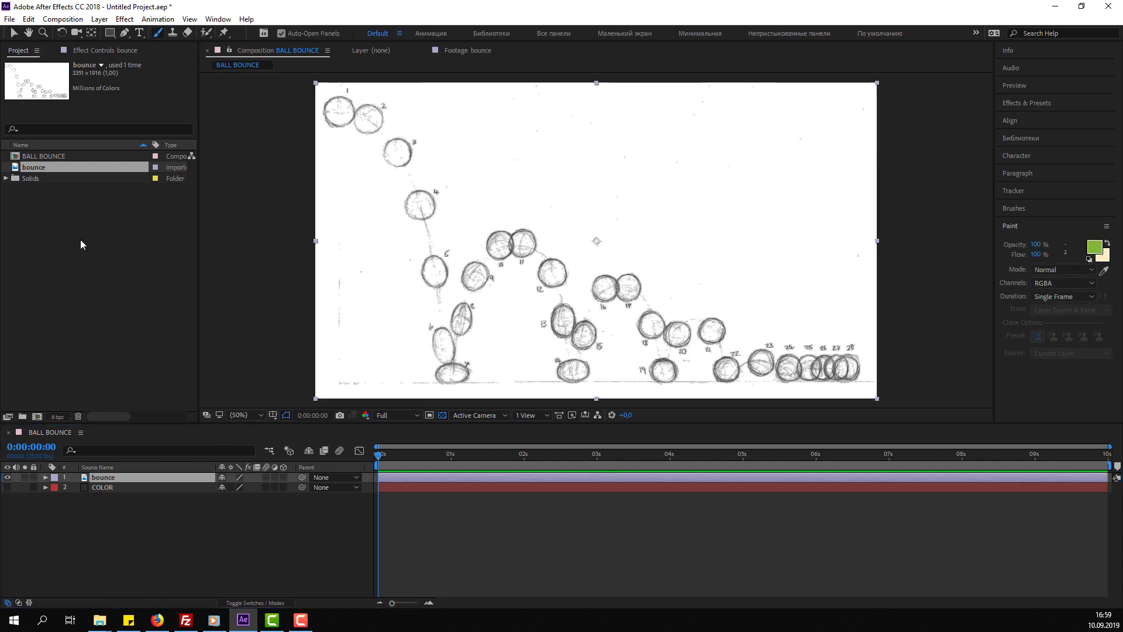
{"action": "double_click", "coordinate": [104, 478]}
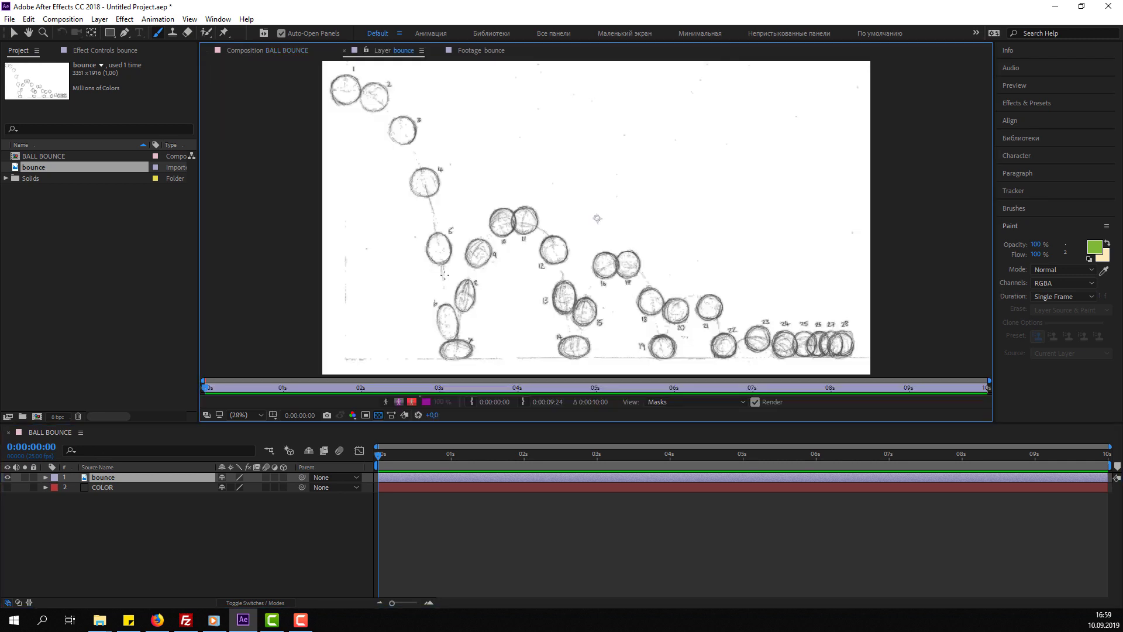
{"action": "scroll", "coordinate": [262, 254], "scroll_direction": "up", "scroll_amount": 4}
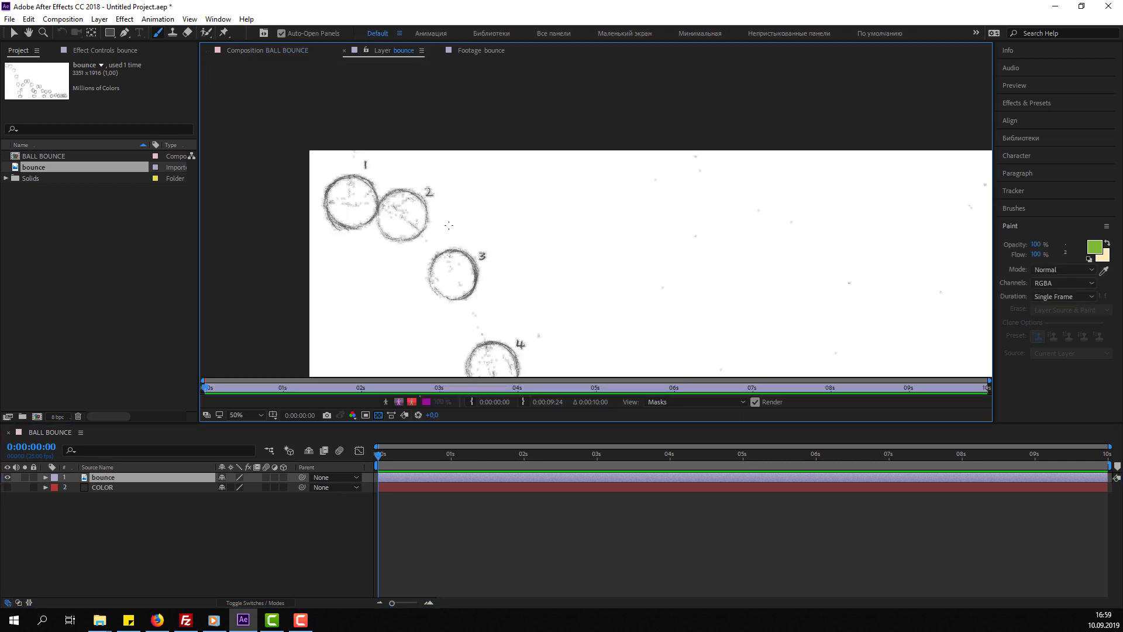
{"action": "left_click_drag", "start_coordinate": [261, 253], "coordinate": [387, 253]}
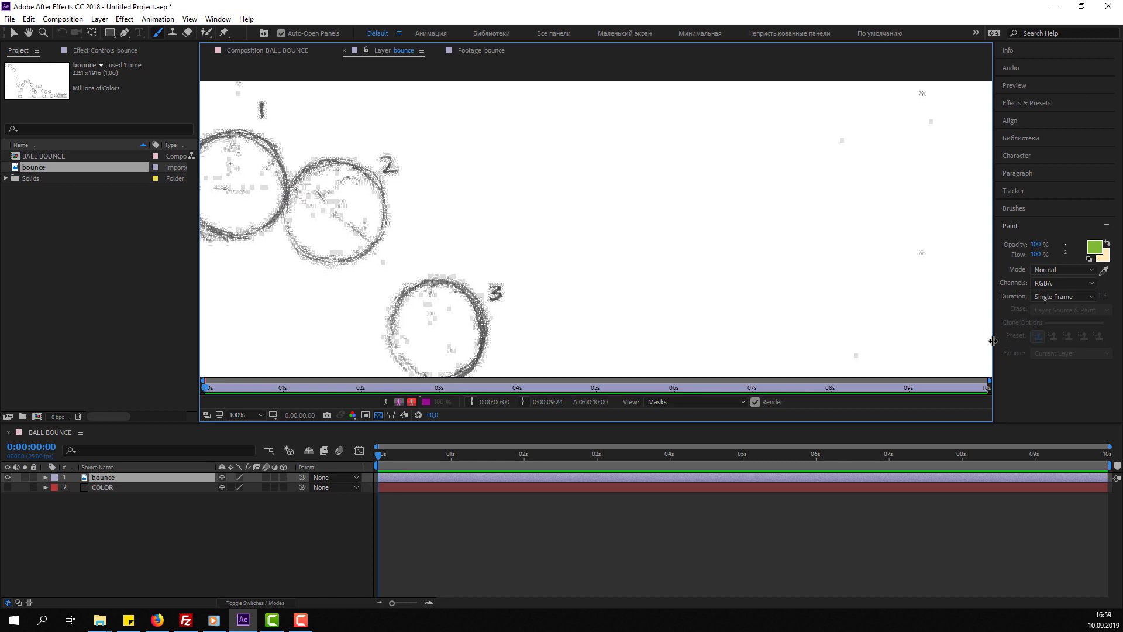
{"action": "left_click", "coordinate": [1071, 297]}
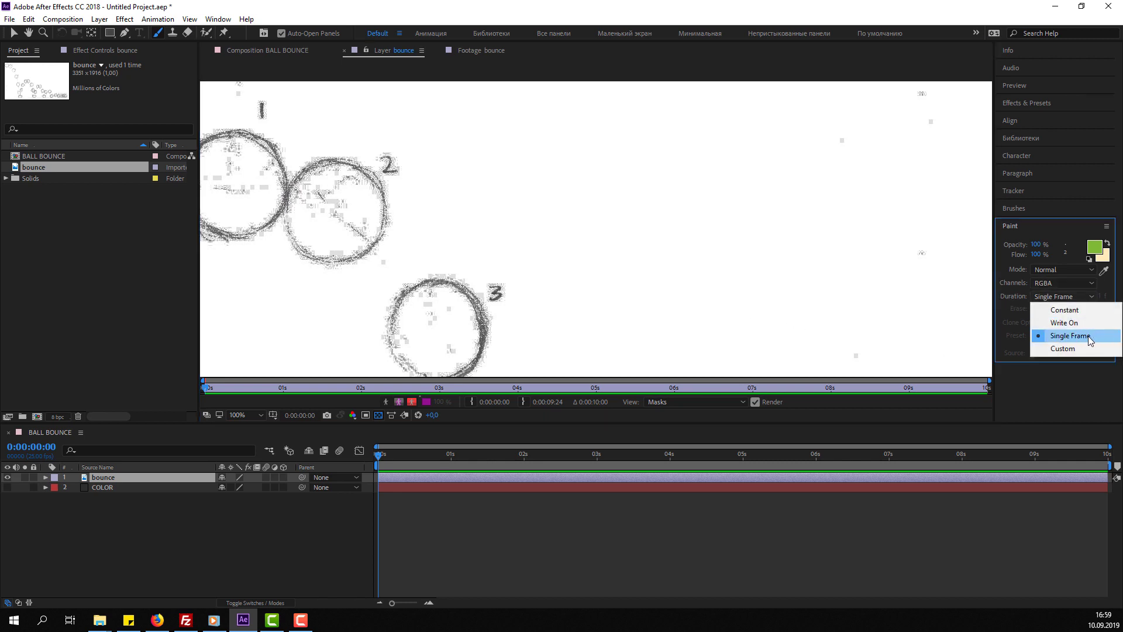
{"action": "left_click", "coordinate": [1070, 335]}
Paint a test stroke over ball 1 and undo the stray loop beside ball 2.
{"action": "left_click_drag", "start_coordinate": [254, 175], "coordinate": [354, 193]}
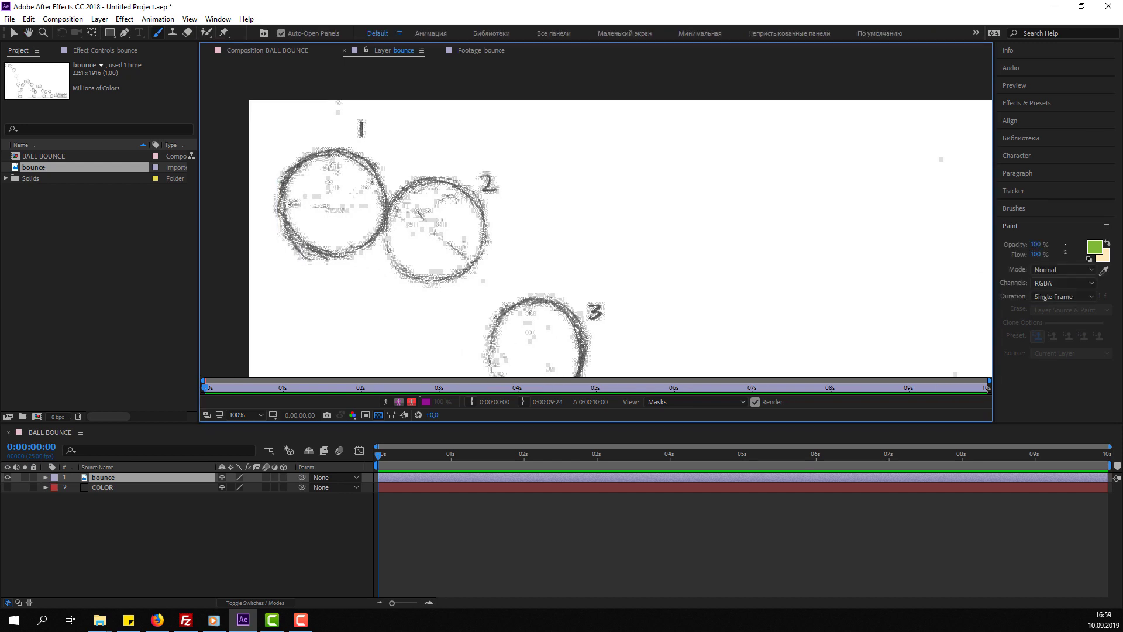
{"action": "left_click_drag", "start_coordinate": [342, 151], "coordinate": [350, 155]}
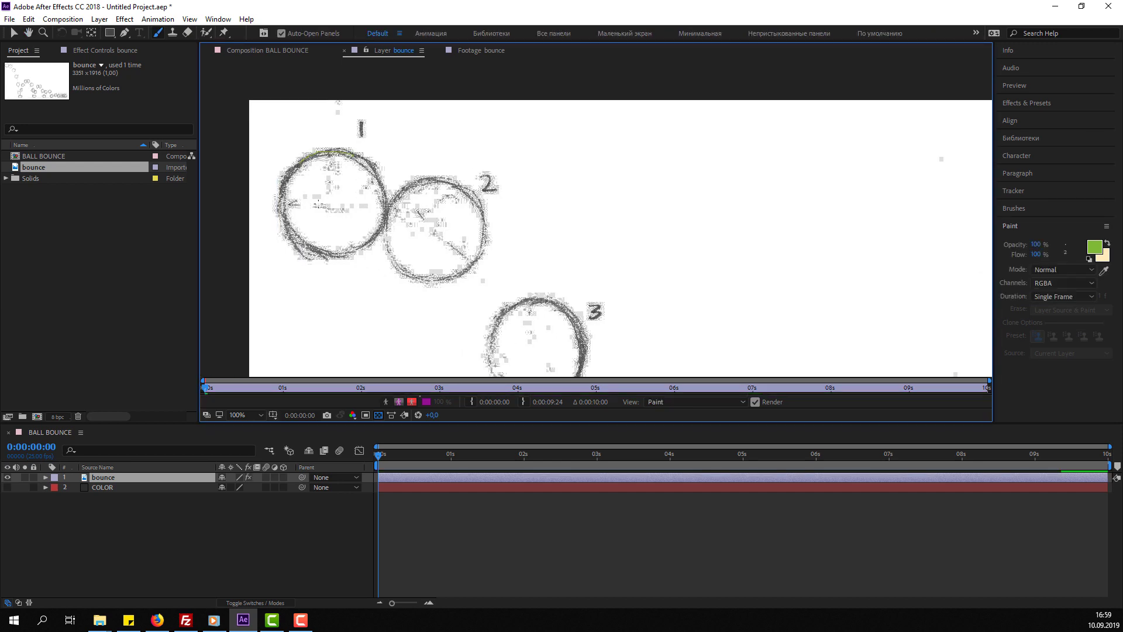
{"action": "left_click_drag", "start_coordinate": [572, 186], "coordinate": [692, 148]}
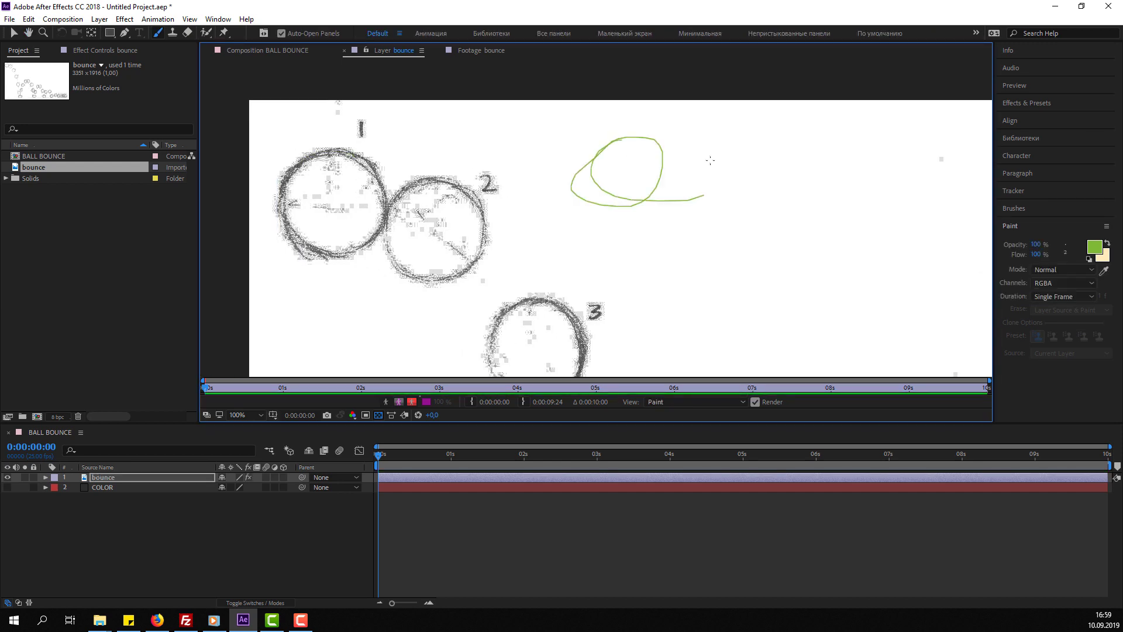
{"action": "key", "text": "ctrl+z"}
Set the brush foreground colour to dark grey 1C1D1B and enlarge the brush size.
{"action": "left_click", "coordinate": [1094, 246]}
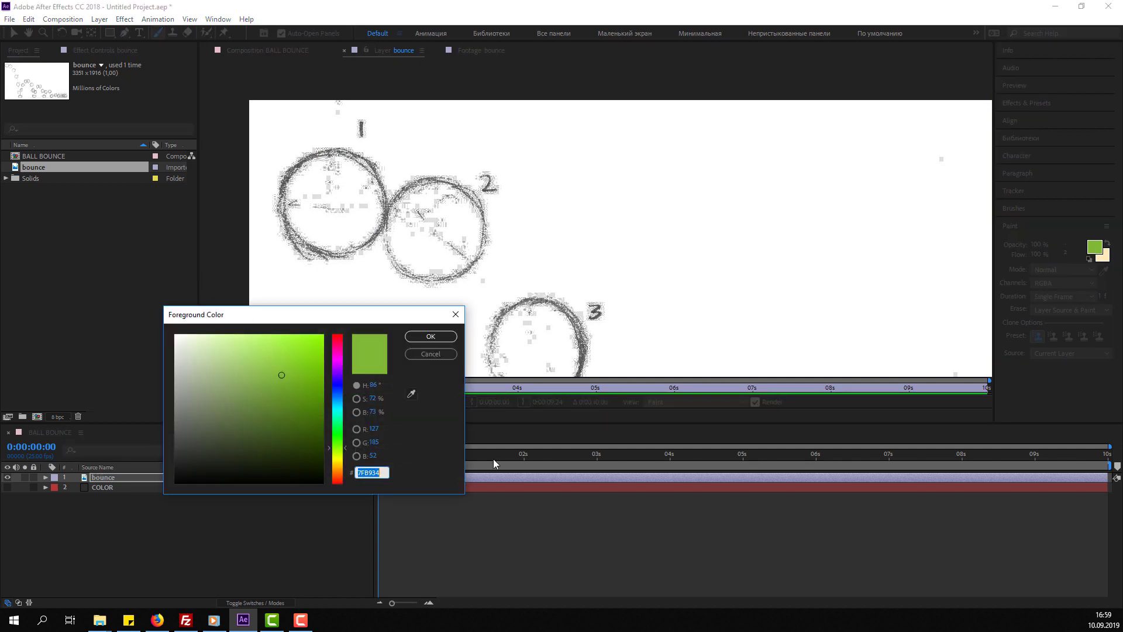
{"action": "left_click_drag", "start_coordinate": [209, 423], "coordinate": [138, 308]}
{"action": "left_click_drag", "start_coordinate": [221, 433], "coordinate": [185, 466]}
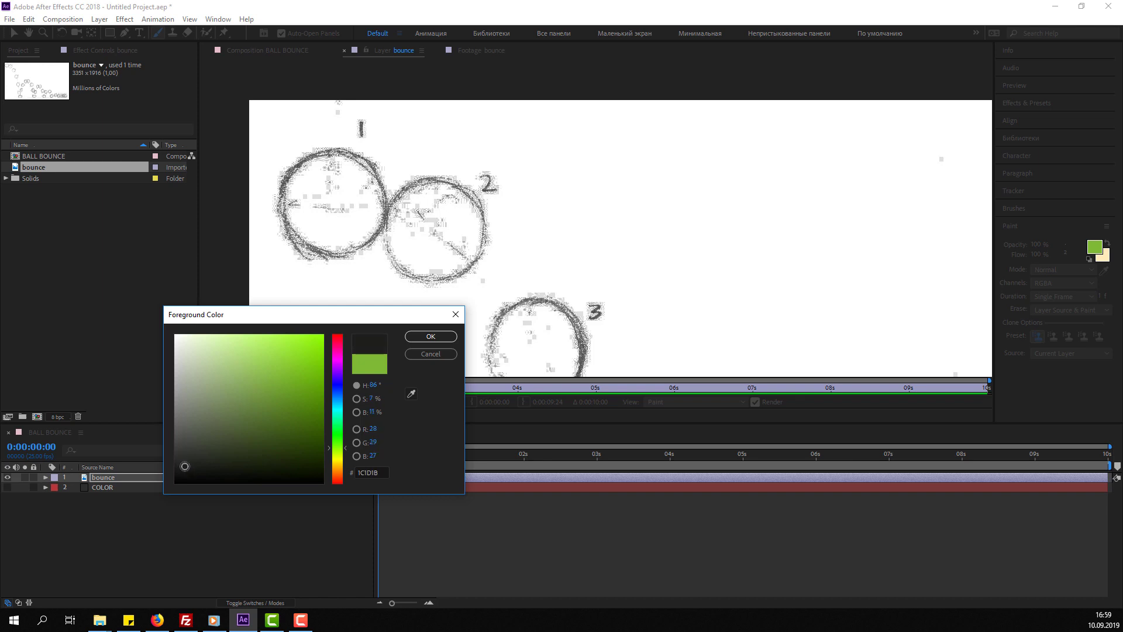
{"action": "left_click", "coordinate": [413, 333]}
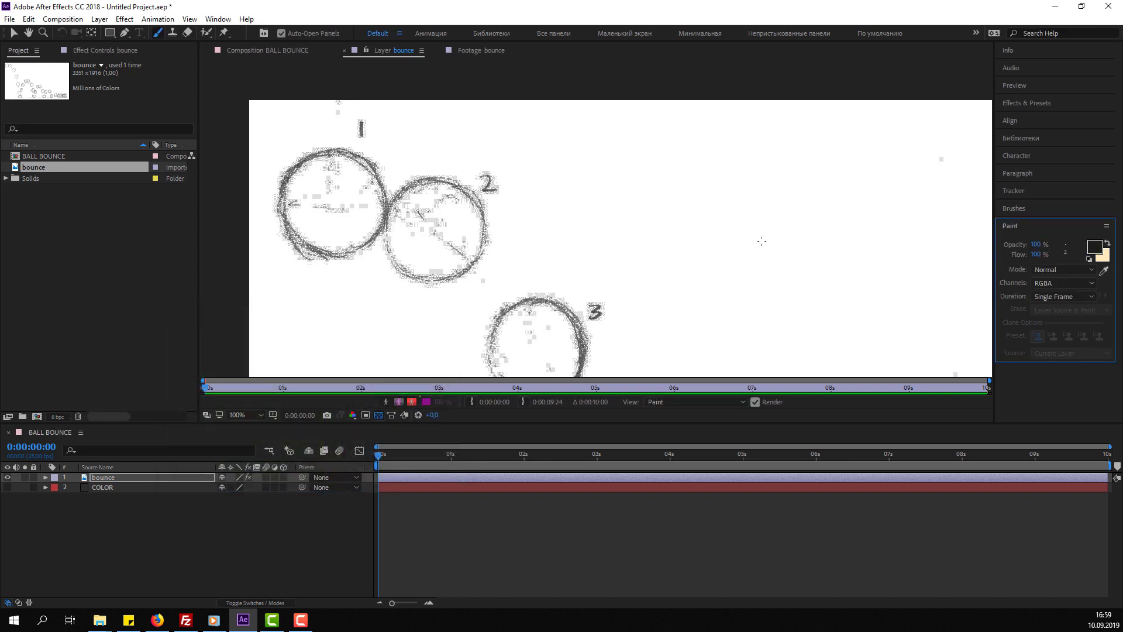
{"action": "mouse_move", "coordinate": [754, 226]}
{"action": "left_mouse_down", "text": "ctrl"}
{"action": "mouse_move", "coordinate": [760, 212]}
{"action": "mouse_move", "coordinate": [715, 192]}
{"action": "mouse_move", "coordinate": [702, 219]}
{"action": "left_mouse_up", "text": "ctrl"}
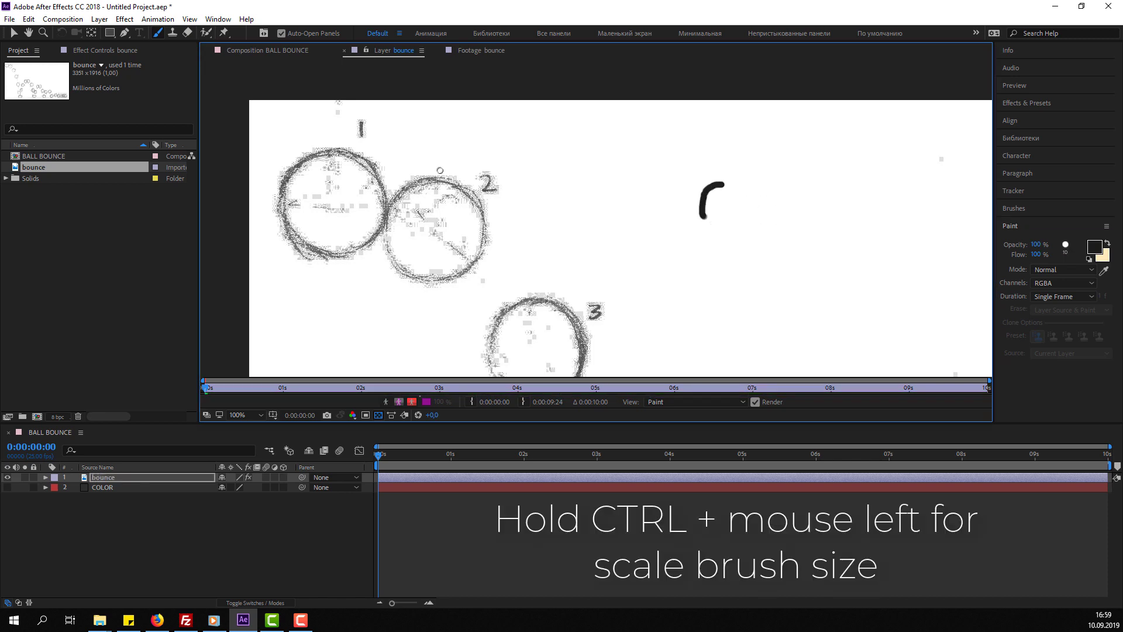
Trace black outlines around ball 1 and, on the next frame, ball 2.
{"action": "key", "text": "ctrl+z"}
{"action": "mouse_move", "coordinate": [328, 151]}
{"action": "left_mouse_down"}
{"action": "mouse_move", "coordinate": [285, 227]}
{"action": "mouse_move", "coordinate": [339, 254]}
{"action": "mouse_move", "coordinate": [372, 241]}
{"action": "left_mouse_up"}
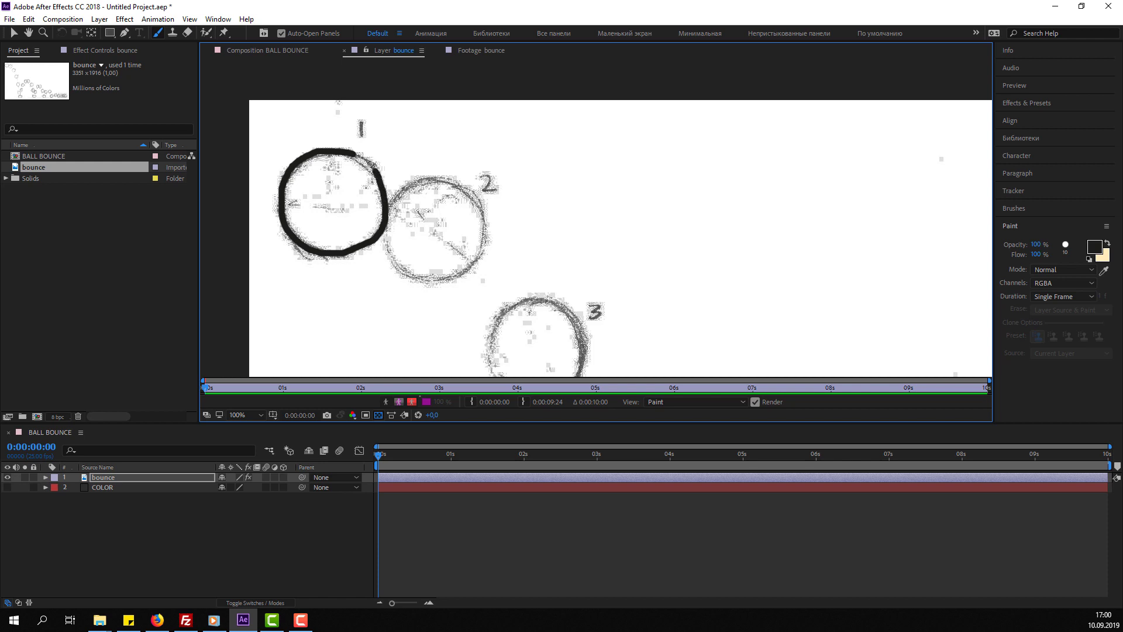
{"action": "left_click_drag", "start_coordinate": [385, 201], "coordinate": [348, 151]}
{"action": "key", "text": "comma"}
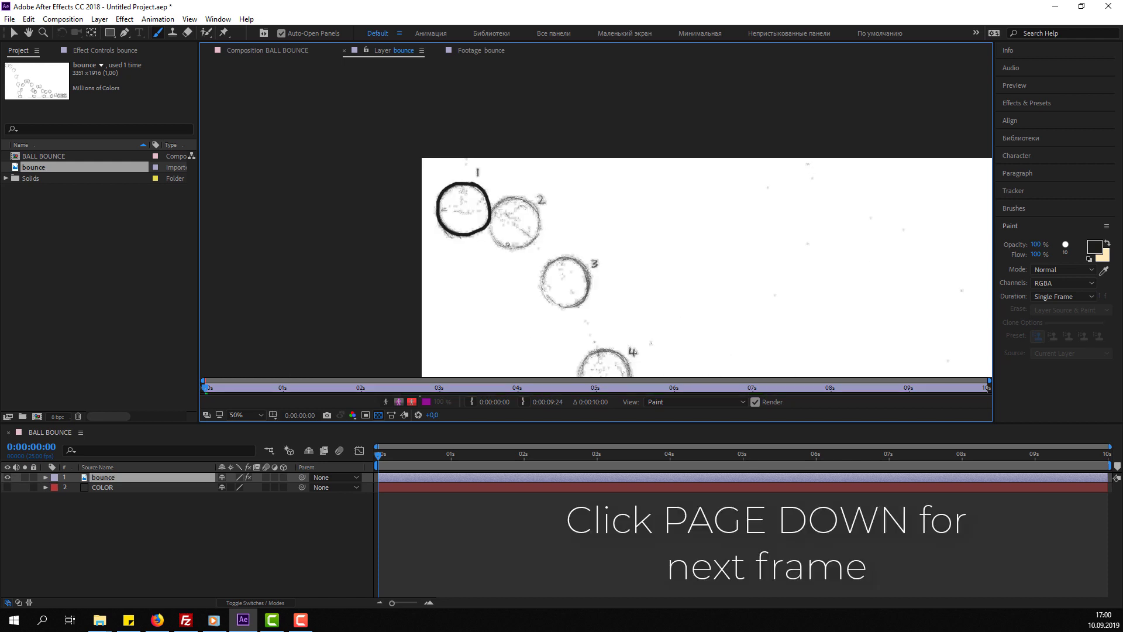
{"action": "key", "text": "period"}
{"action": "key", "text": "Page_Down"}
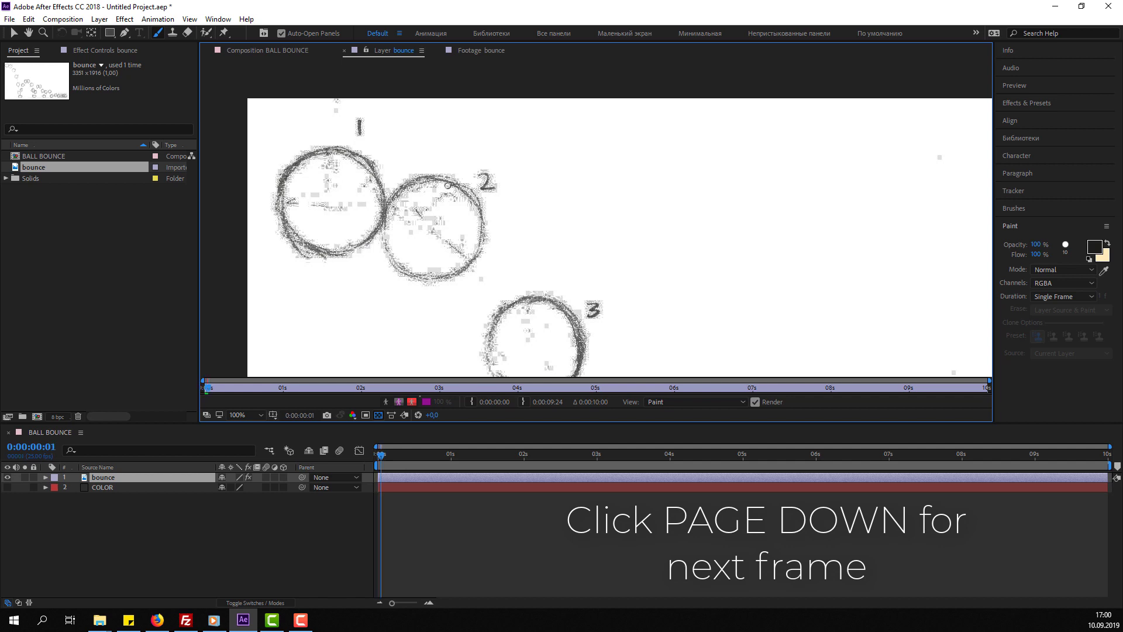
{"action": "mouse_move", "coordinate": [445, 181]}
{"action": "left_mouse_down"}
{"action": "mouse_move", "coordinate": [406, 277]}
{"action": "mouse_move", "coordinate": [474, 263]}
{"action": "mouse_move", "coordinate": [444, 181]}
{"action": "left_mouse_up"}
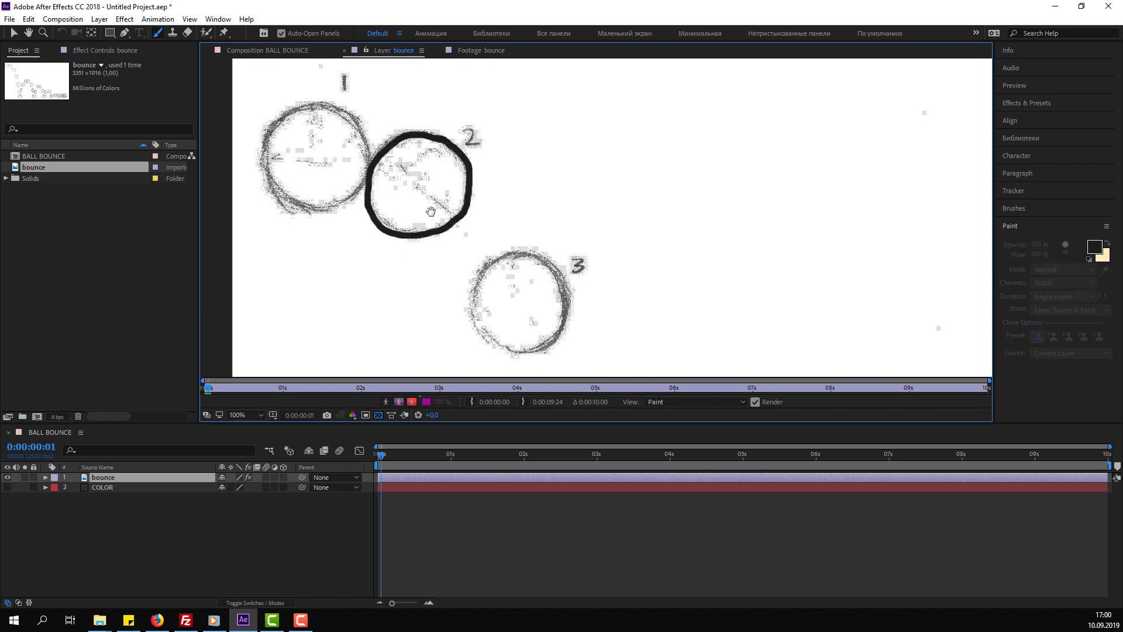
Ink balls 3, 4 and 5 in black on frames 2, 3 and 4.
{"action": "left_click_drag", "start_coordinate": [484, 326], "coordinate": [416, 213]}
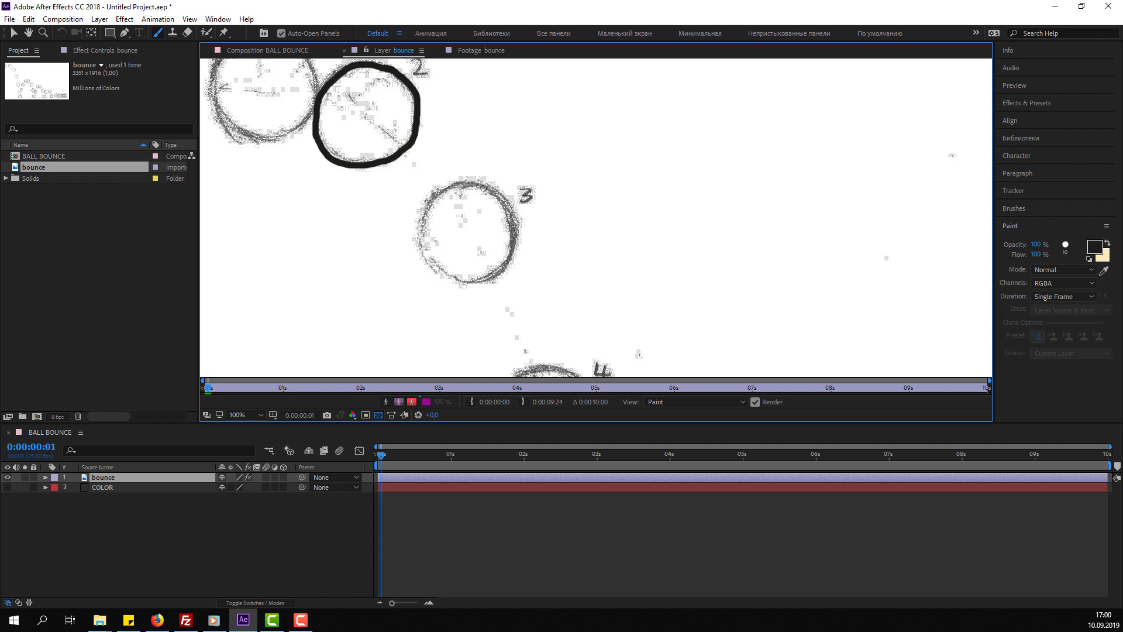
{"action": "key", "text": "Page_Down"}
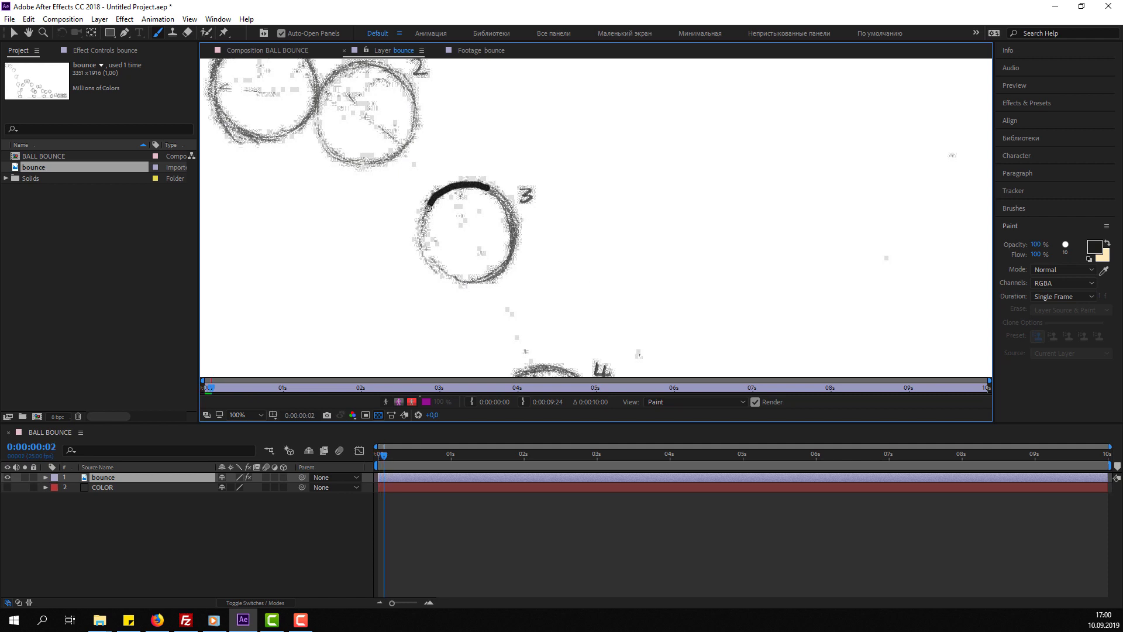
{"action": "mouse_move", "coordinate": [429, 207]}
{"action": "left_mouse_down"}
{"action": "mouse_move", "coordinate": [499, 264]}
{"action": "mouse_move", "coordinate": [509, 208]}
{"action": "mouse_move", "coordinate": [488, 185]}
{"action": "left_mouse_up"}
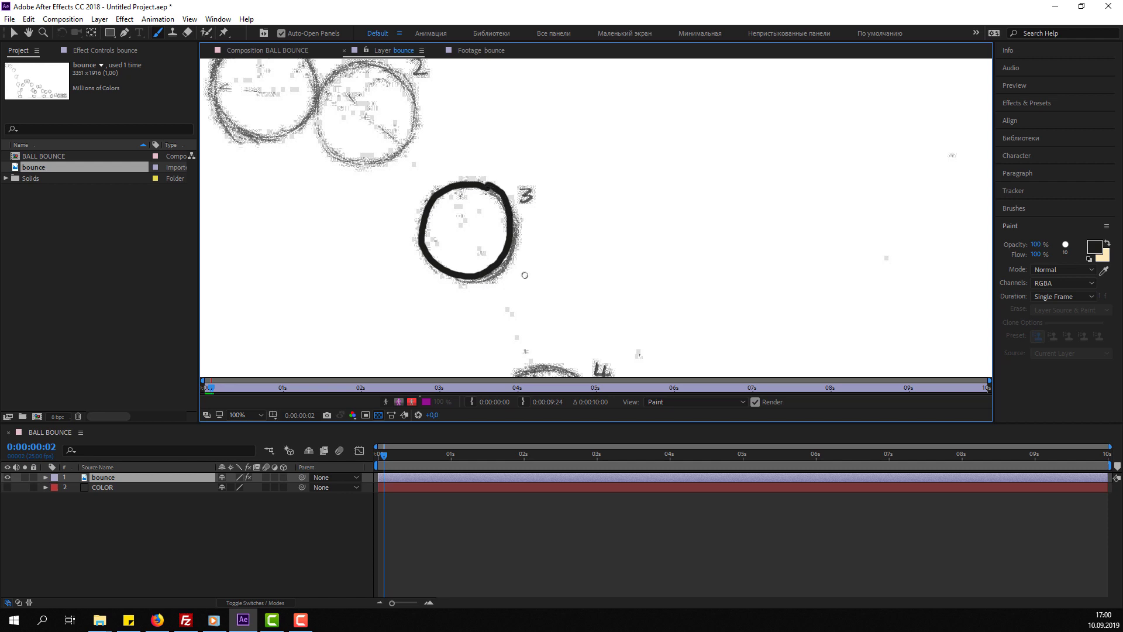
{"action": "scroll", "coordinate": [525, 275], "scroll_direction": "down", "scroll_amount": 3}
{"action": "key", "text": "Page_Down"}
{"action": "scroll", "coordinate": [531, 171], "scroll_direction": "down", "scroll_amount": 4}
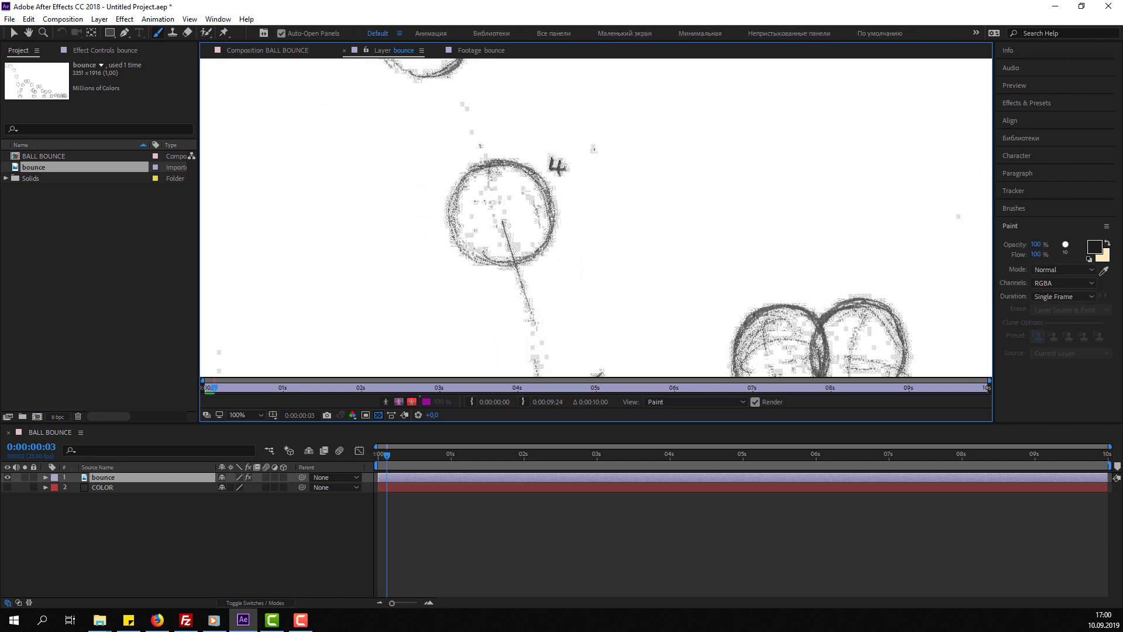
{"action": "mouse_move", "coordinate": [531, 171]}
{"action": "left_mouse_down"}
{"action": "mouse_move", "coordinate": [487, 161]}
{"action": "mouse_move", "coordinate": [457, 186]}
{"action": "mouse_move", "coordinate": [454, 221]}
{"action": "mouse_move", "coordinate": [471, 243]}
{"action": "mouse_move", "coordinate": [510, 257]}
{"action": "mouse_move", "coordinate": [541, 240]}
{"action": "mouse_move", "coordinate": [548, 205]}
{"action": "mouse_move", "coordinate": [537, 166]}
{"action": "left_mouse_up"}
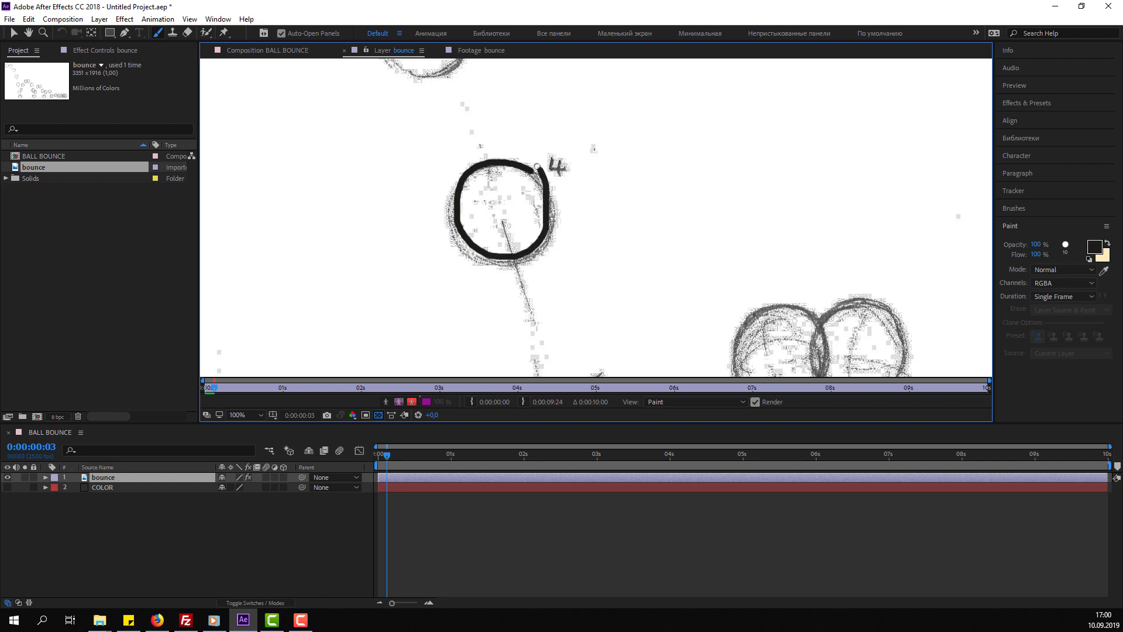
{"action": "scroll", "coordinate": [541, 222], "scroll_direction": "down", "scroll_amount": 4}
{"action": "key", "text": "Page_Down"}
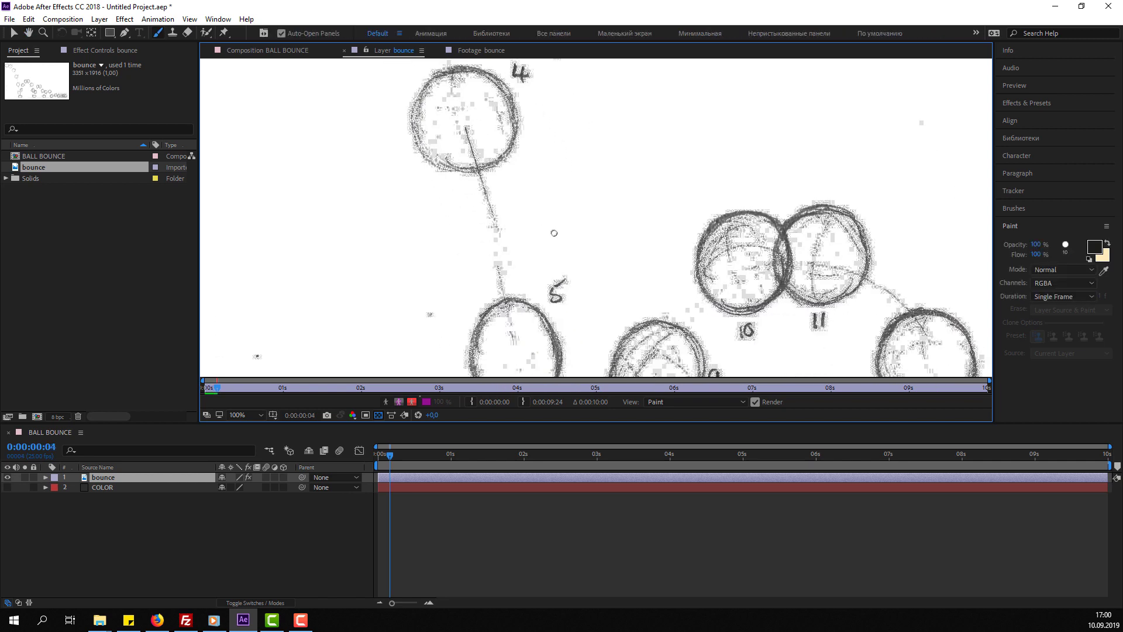
{"action": "scroll", "coordinate": [419, 191], "scroll_direction": "down", "scroll_amount": 4}
{"action": "scroll", "coordinate": [418, 191], "scroll_direction": "down", "scroll_amount": 1}
{"action": "mouse_move", "coordinate": [514, 185]}
{"action": "left_mouse_down"}
{"action": "mouse_move", "coordinate": [486, 185]}
{"action": "mouse_move", "coordinate": [462, 214]}
{"action": "mouse_move", "coordinate": [463, 263]}
{"action": "mouse_move", "coordinate": [497, 288]}
{"action": "mouse_move", "coordinate": [533, 277]}
{"action": "mouse_move", "coordinate": [544, 248]}
{"action": "mouse_move", "coordinate": [533, 206]}
{"action": "mouse_move", "coordinate": [511, 186]}
{"action": "left_mouse_up"}
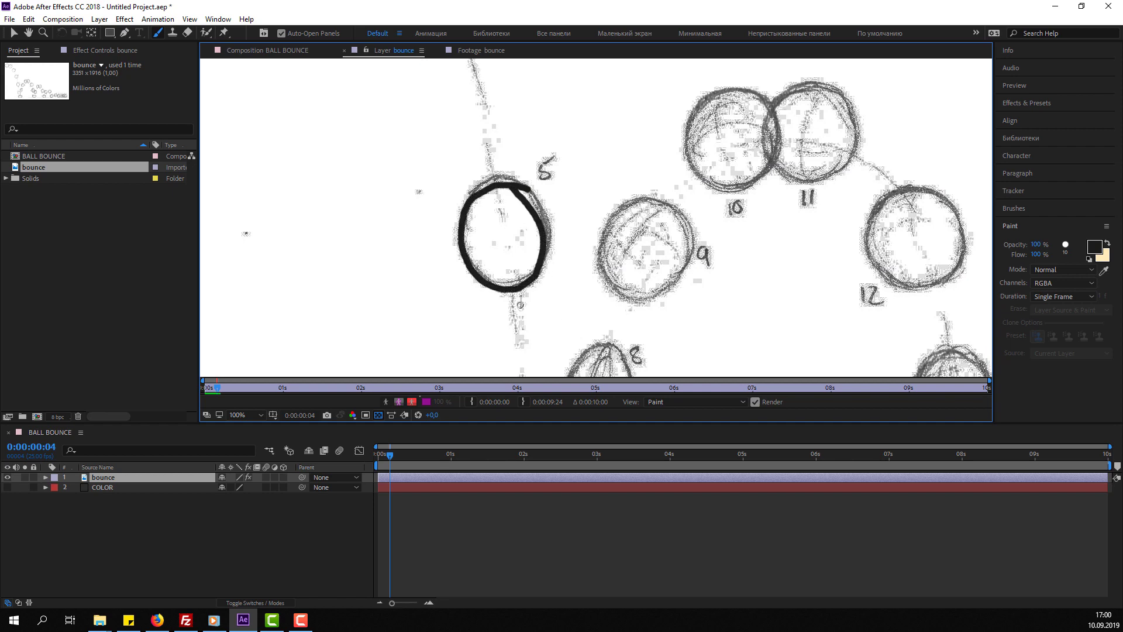
Trace black outlines around balls 6 and 7 on their frames.
{"action": "scroll", "coordinate": [520, 305], "scroll_direction": "down", "scroll_amount": 5}
{"action": "key", "text": "h"}
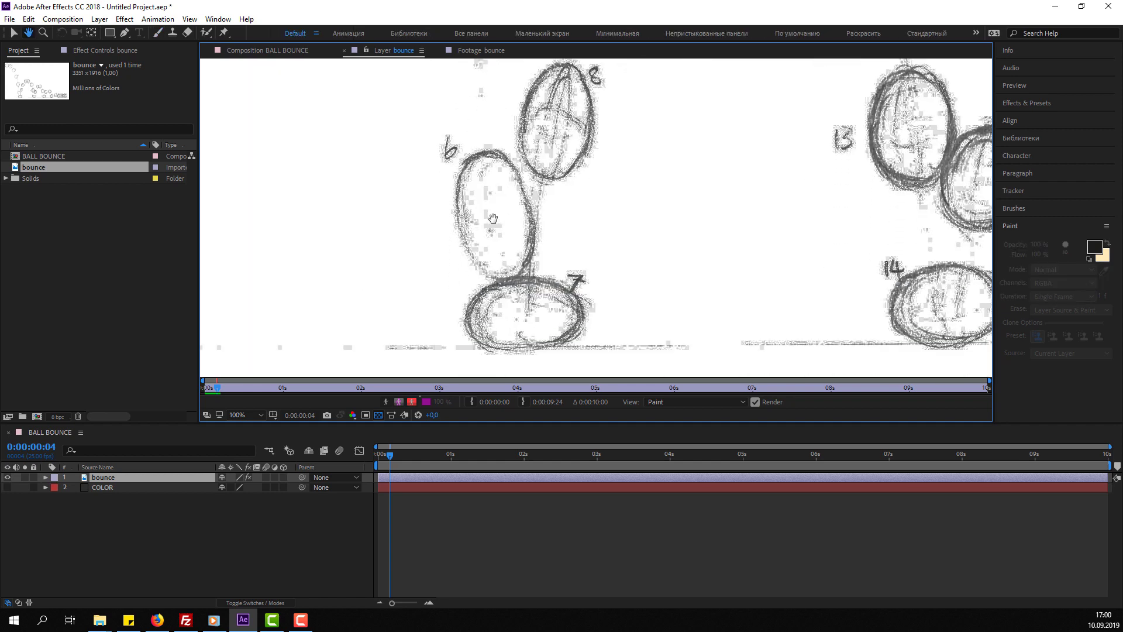
{"action": "key", "text": "ctrl+b"}
{"action": "key", "text": "Page_Down"}
{"action": "left_click_drag", "start_coordinate": [530, 211], "coordinate": [521, 187]}
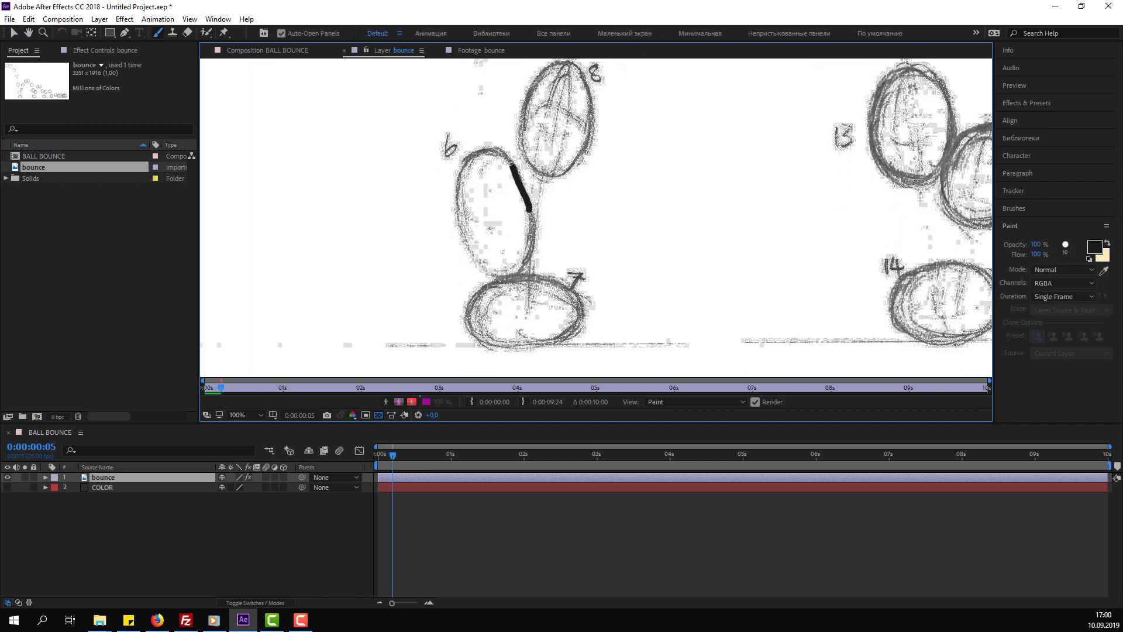
{"action": "mouse_move", "coordinate": [488, 153]}
{"action": "left_mouse_down"}
{"action": "mouse_move", "coordinate": [495, 274]}
{"action": "mouse_move", "coordinate": [535, 216]}
{"action": "left_mouse_up"}
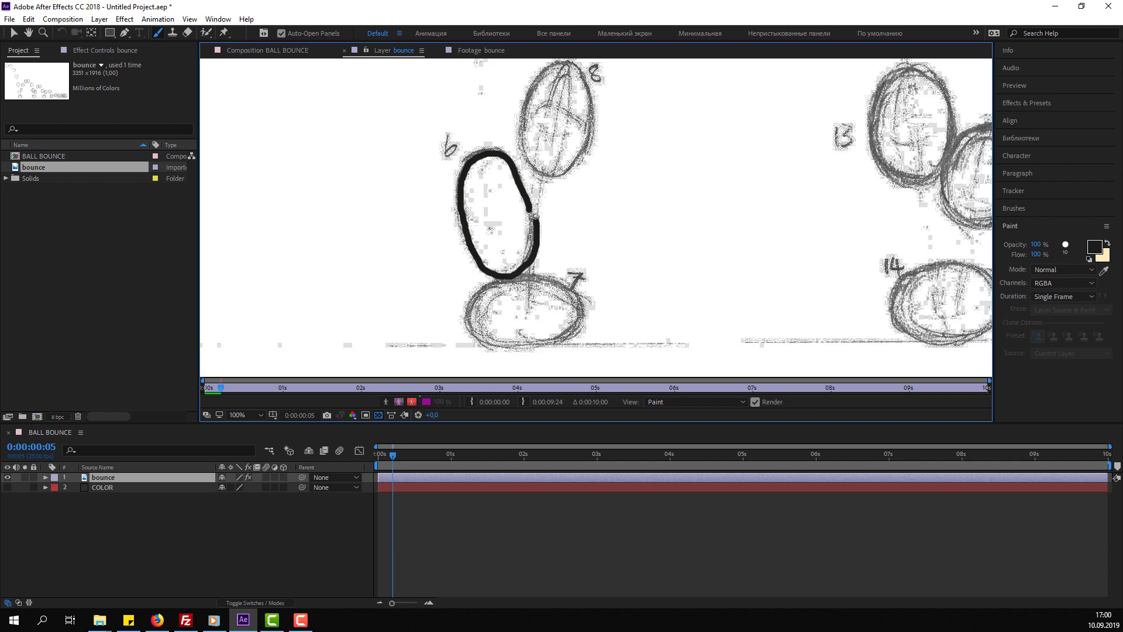
{"action": "scroll", "coordinate": [551, 224], "scroll_direction": "down", "scroll_amount": 4}
{"action": "key", "text": "Page_Up"}
{"action": "key", "text": "Page_Up"}
{"action": "key", "text": "Page_Up"}
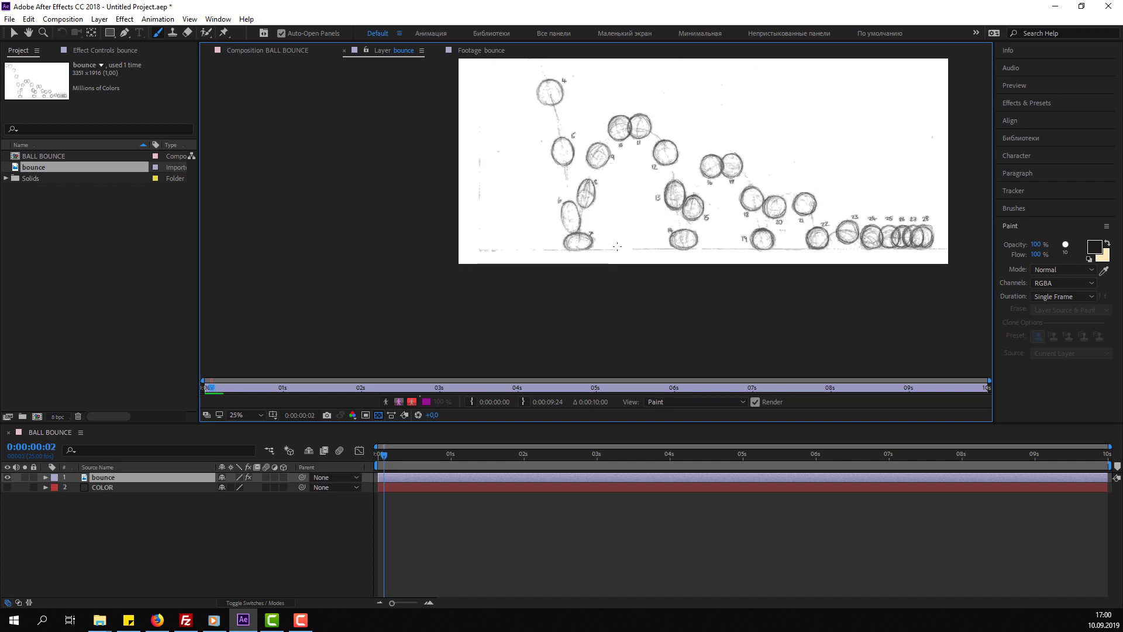
{"action": "key", "text": "Page_Down"}
{"action": "key", "text": "Page_Down"}
{"action": "key", "text": "Page_Down"}
{"action": "key", "text": "Page_Down"}
{"action": "scroll", "coordinate": [618, 247], "scroll_direction": "up", "scroll_amount": 4}
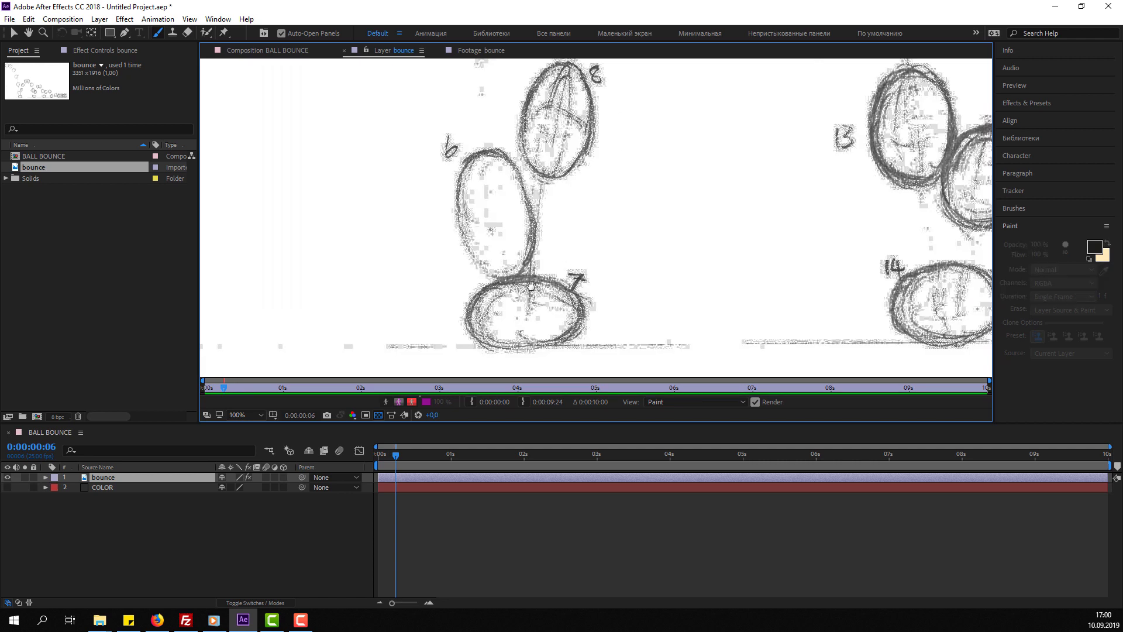
{"action": "mouse_move", "coordinate": [546, 205]}
{"action": "left_mouse_down"}
{"action": "mouse_move", "coordinate": [489, 230]}
{"action": "mouse_move", "coordinate": [593, 249]}
{"action": "left_mouse_up"}
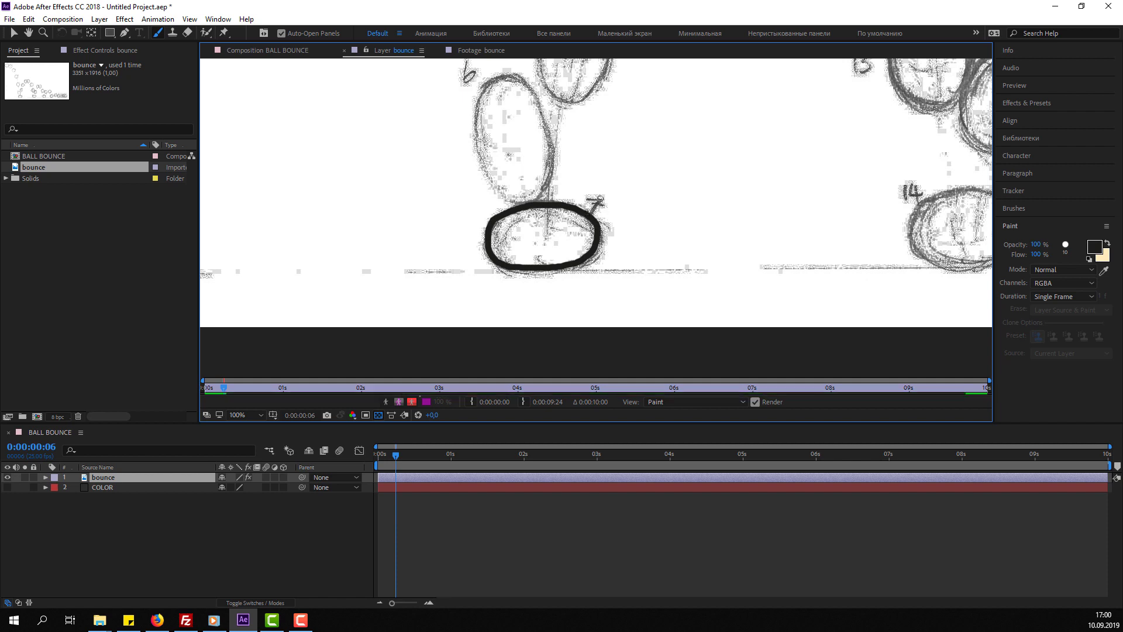
Pan across the sketch and ink balls 8 through 10 on frames 7 to 9.
{"action": "left_click_drag", "start_coordinate": [647, 175], "coordinate": [618, 219]}
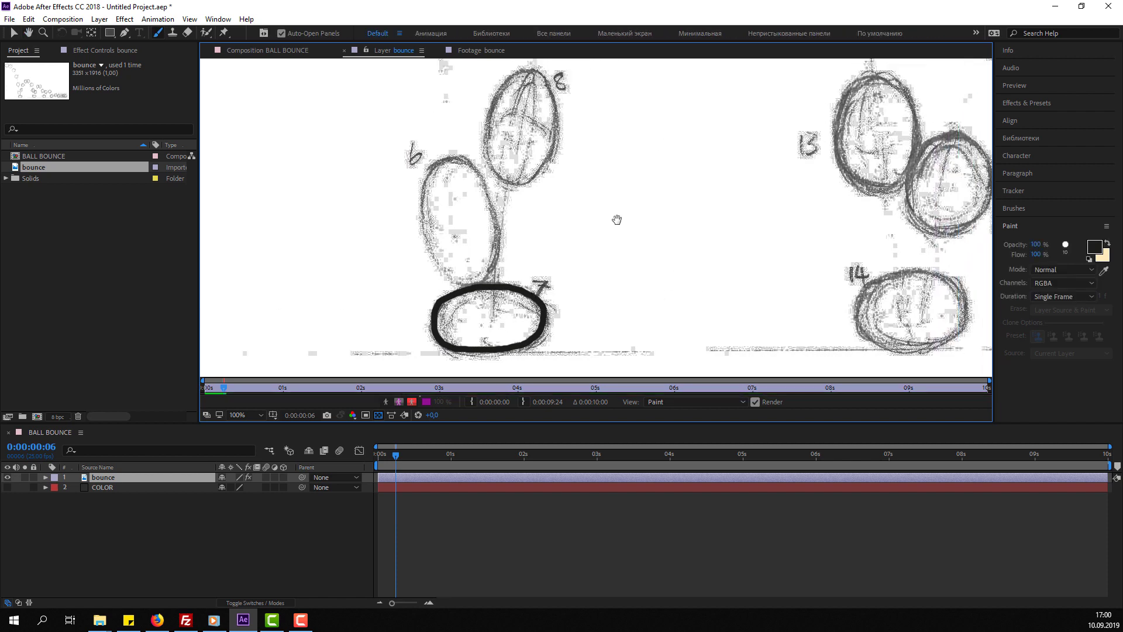
{"action": "key", "text": "Page_Down"}
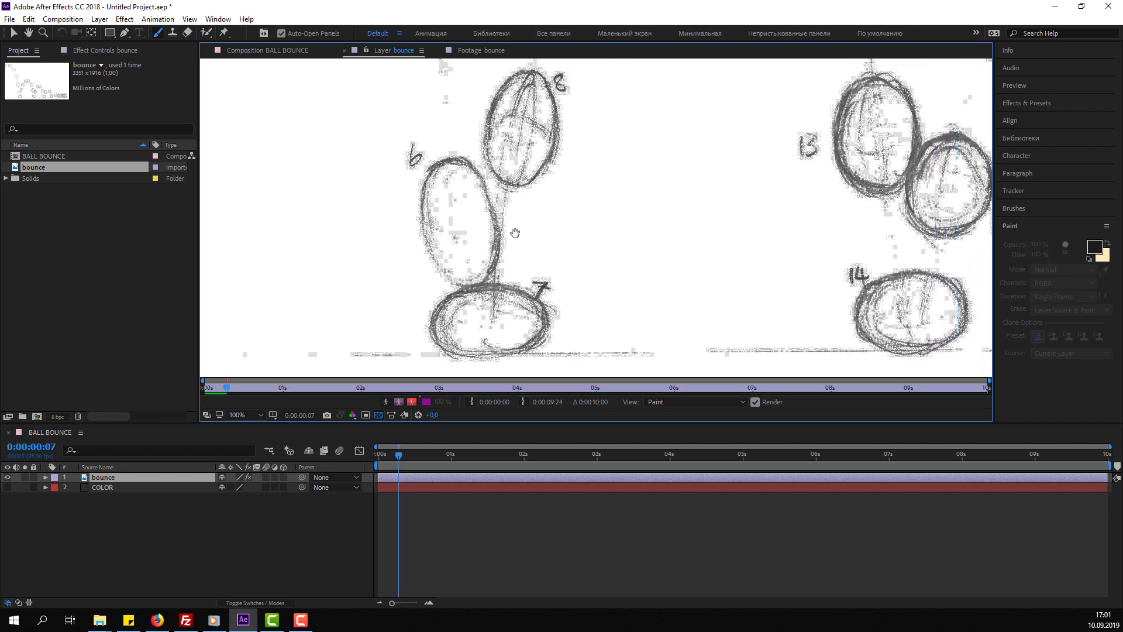
{"action": "mouse_move", "coordinate": [534, 100]}
{"action": "left_mouse_down"}
{"action": "mouse_move", "coordinate": [532, 166]}
{"action": "mouse_move", "coordinate": [484, 219]}
{"action": "mouse_move", "coordinate": [553, 216]}
{"action": "left_mouse_up"}
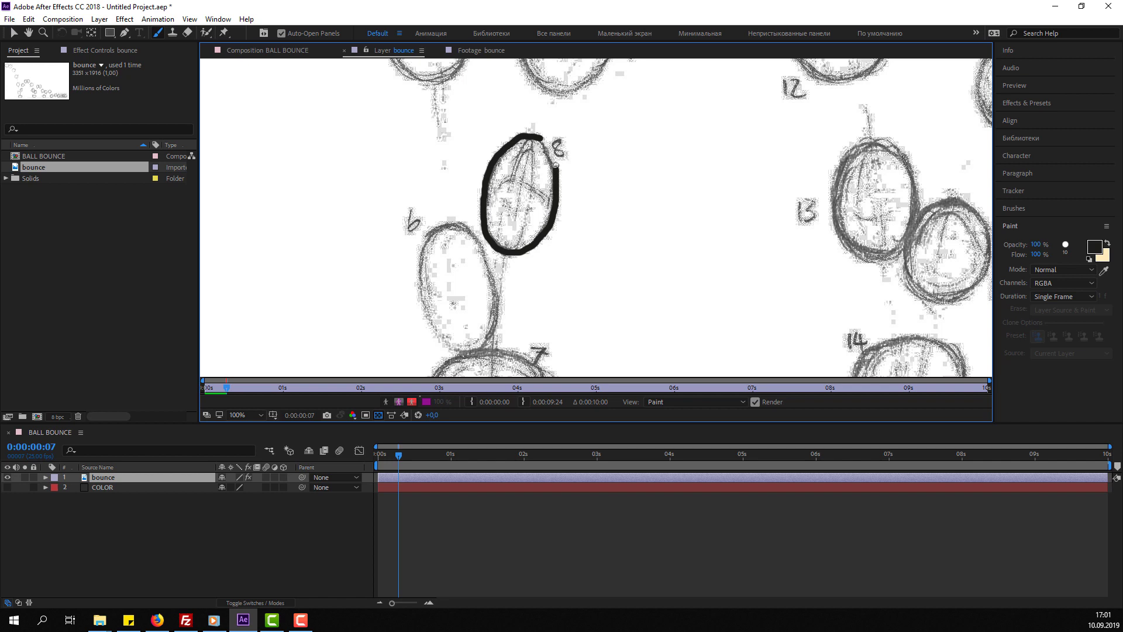
{"action": "left_click_drag", "start_coordinate": [628, 136], "coordinate": [566, 270]}
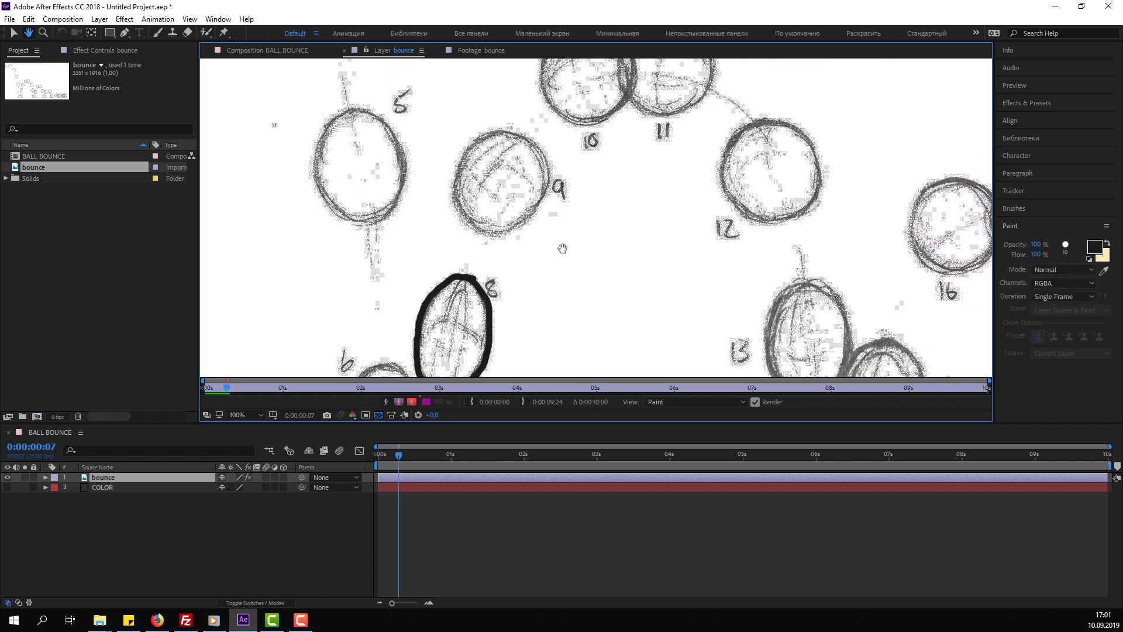
{"action": "key", "text": "Page_Down"}
{"action": "mouse_move", "coordinate": [513, 134]}
{"action": "left_mouse_down"}
{"action": "mouse_move", "coordinate": [493, 228]}
{"action": "mouse_move", "coordinate": [506, 136]}
{"action": "left_mouse_up"}
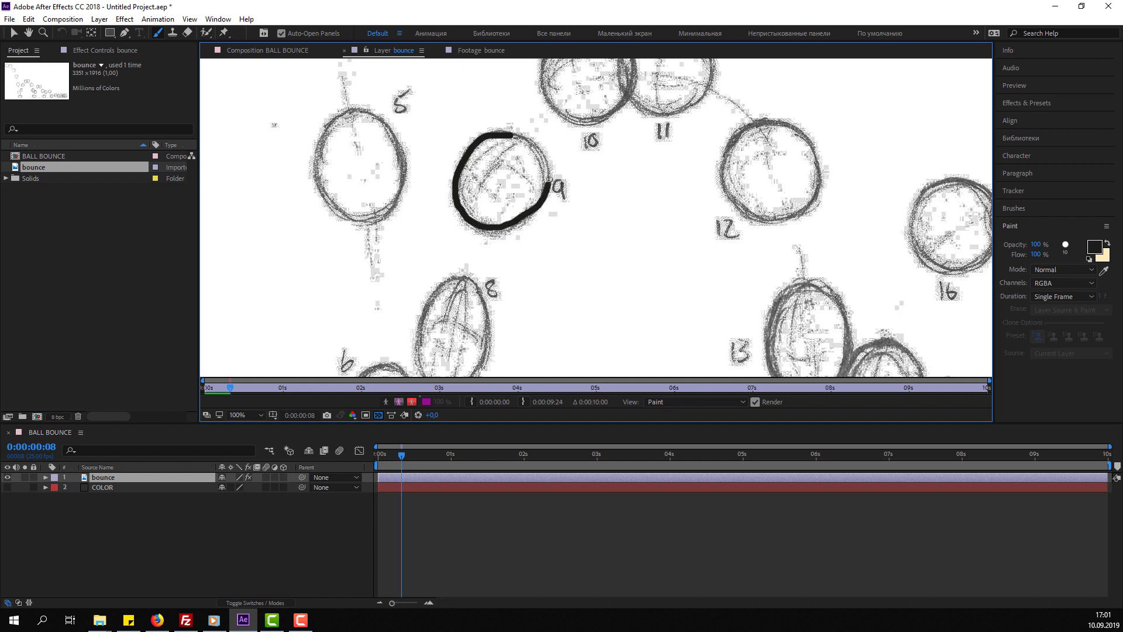
{"action": "mouse_move", "coordinate": [624, 59]}
{"action": "left_mouse_down"}
{"action": "mouse_move", "coordinate": [514, 187]}
{"action": "mouse_move", "coordinate": [444, 179]}
{"action": "mouse_move", "coordinate": [493, 248]}
{"action": "mouse_move", "coordinate": [502, 238]}
{"action": "left_mouse_up"}
{"action": "key", "text": "Page_Down"}
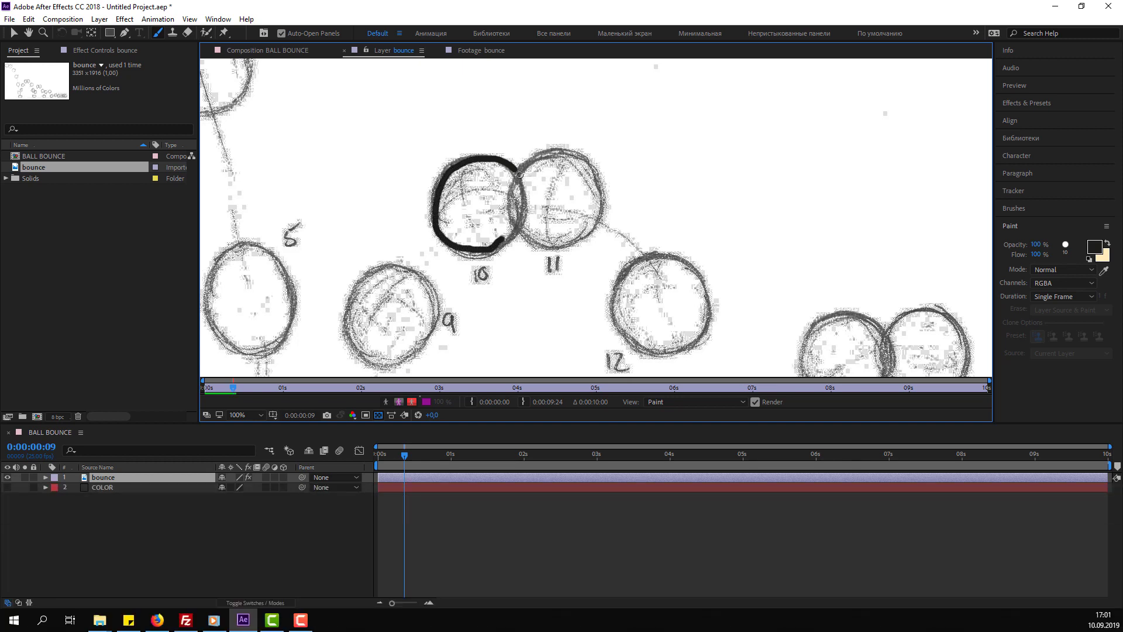
{"action": "left_click_drag", "start_coordinate": [519, 181], "coordinate": [521, 211]}
Trace ball 11 on frame 10 and ball 12 on the following frame.
{"action": "key", "text": "Page_Down"}
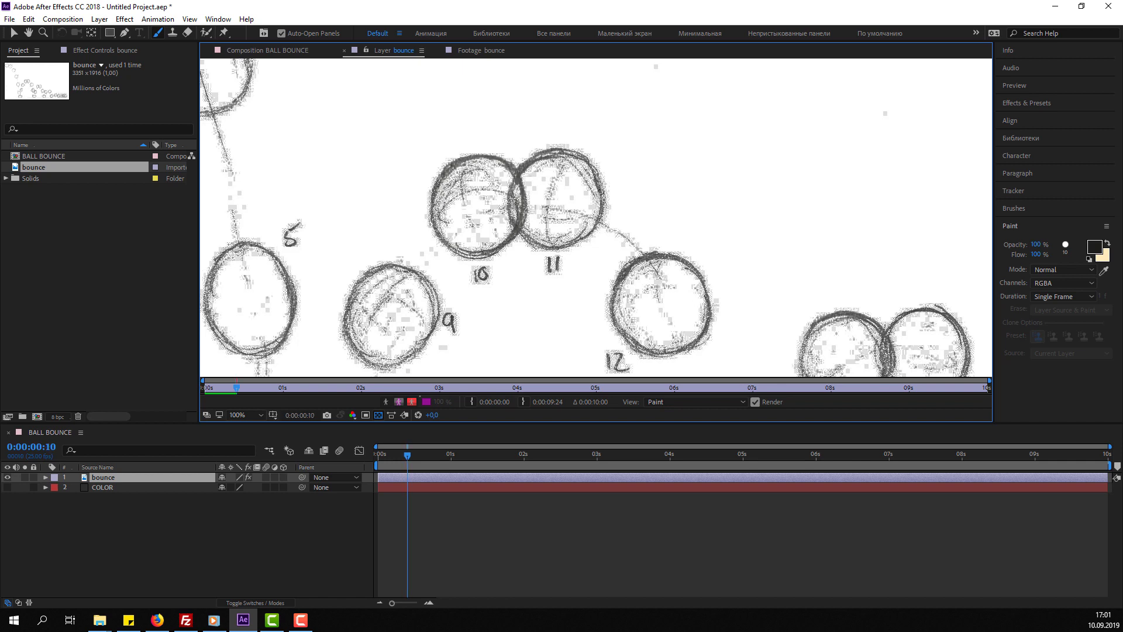
{"action": "mouse_move", "coordinate": [601, 192]}
{"action": "left_mouse_down"}
{"action": "mouse_move", "coordinate": [508, 197]}
{"action": "mouse_move", "coordinate": [527, 240]}
{"action": "mouse_move", "coordinate": [554, 246]}
{"action": "mouse_move", "coordinate": [601, 210]}
{"action": "left_mouse_up"}
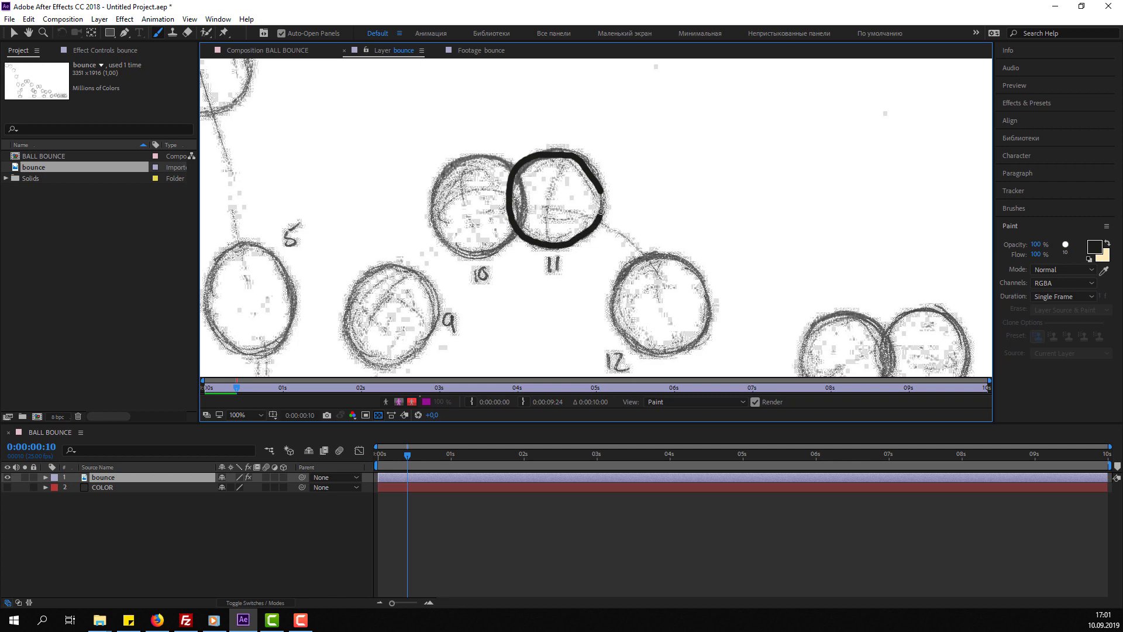
{"action": "key", "text": "Page_Down"}
{"action": "left_click_drag", "start_coordinate": [674, 274], "coordinate": [516, 133]}
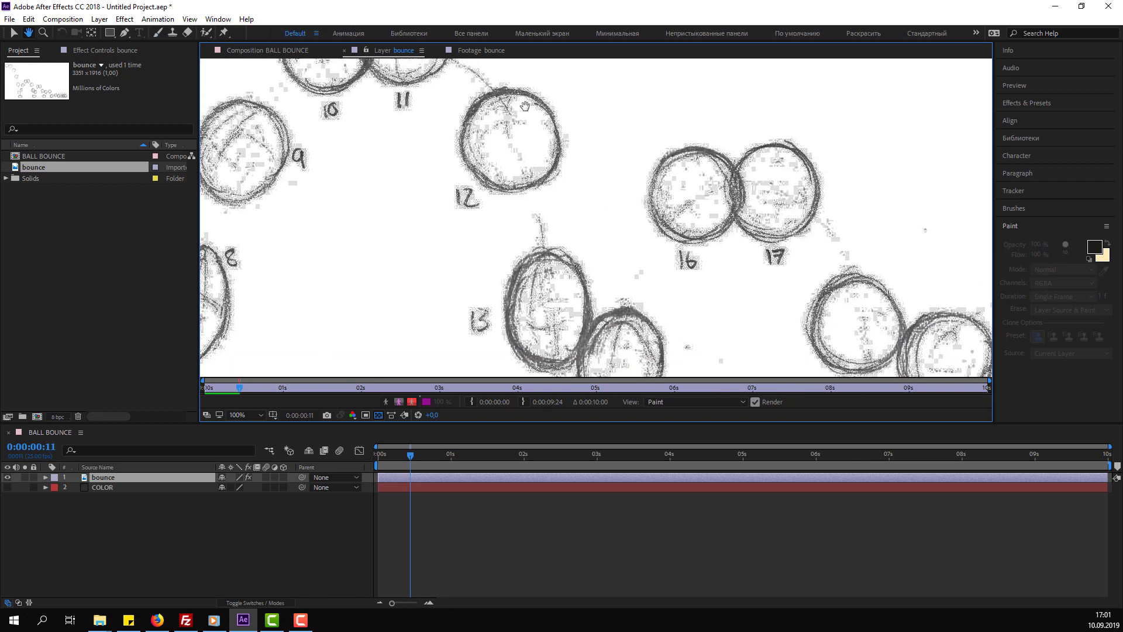
{"action": "key", "text": "ctrl+b"}
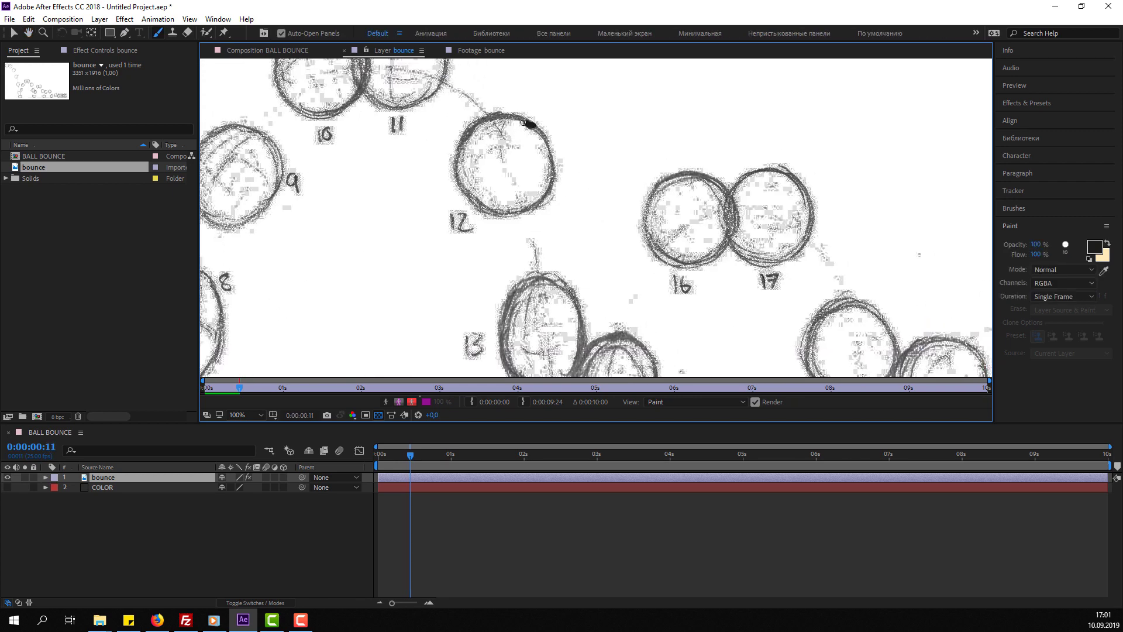
{"action": "mouse_move", "coordinate": [501, 119]}
{"action": "left_mouse_down"}
{"action": "mouse_move", "coordinate": [492, 218]}
{"action": "mouse_move", "coordinate": [536, 126]}
{"action": "left_mouse_up"}
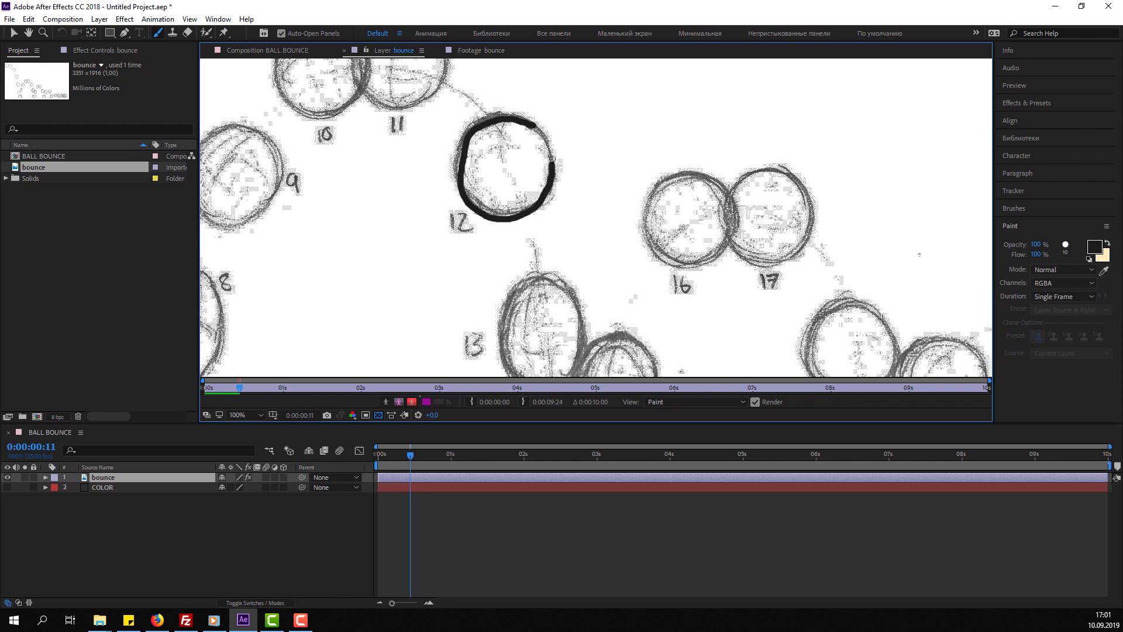
Ink balls 13 and 14 in black on successive frames from frame 12.
{"action": "scroll", "coordinate": [536, 126], "scroll_direction": "down", "scroll_amount": 4}
{"action": "scroll", "coordinate": [536, 126], "scroll_direction": "down", "scroll_amount": 2}
{"action": "key", "text": "Page_Up"}
{"action": "key", "text": "Page_Up"}
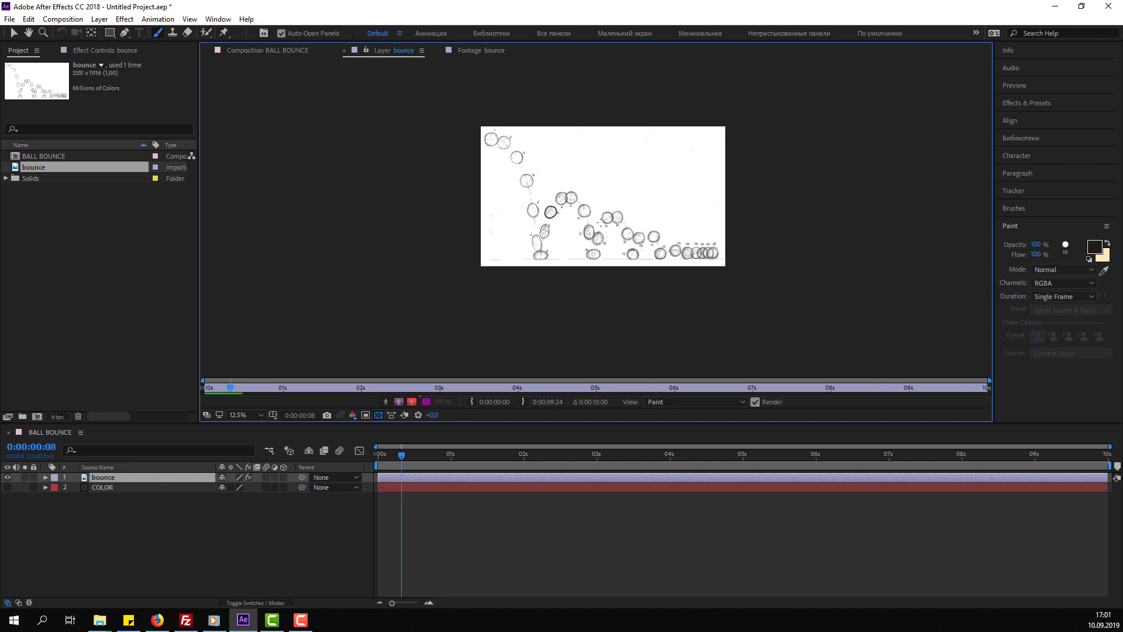
{"action": "scroll", "coordinate": [536, 127], "scroll_direction": "up", "scroll_amount": 4}
{"action": "key", "text": "Page_Down"}
{"action": "key", "text": "Page_Down"}
{"action": "key", "text": "Page_Down"}
{"action": "scroll", "coordinate": [566, 243], "scroll_direction": "up", "scroll_amount": 2}
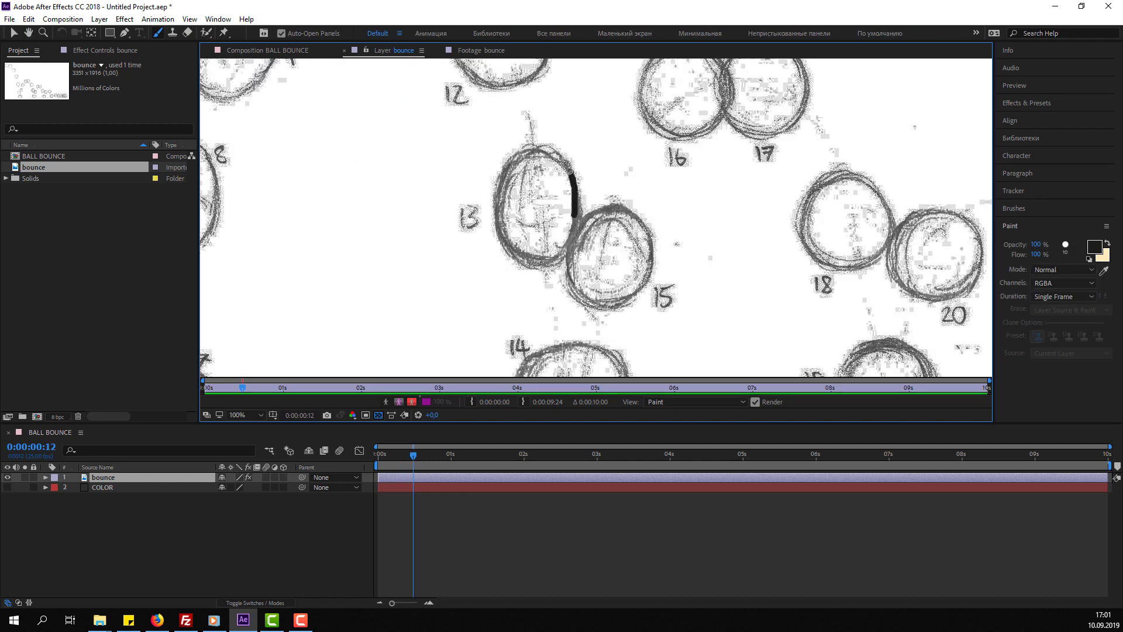
{"action": "left_click_drag", "start_coordinate": [531, 155], "coordinate": [537, 266]}
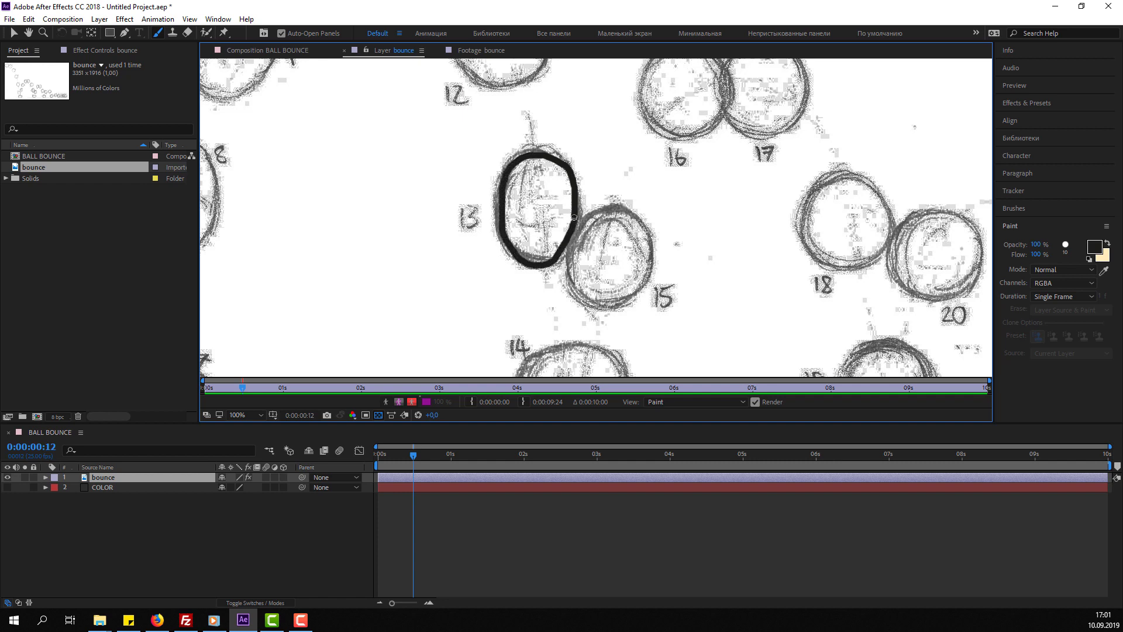
{"action": "scroll", "coordinate": [574, 217], "scroll_direction": "down", "scroll_amount": 5}
{"action": "key", "text": "Page_Down"}
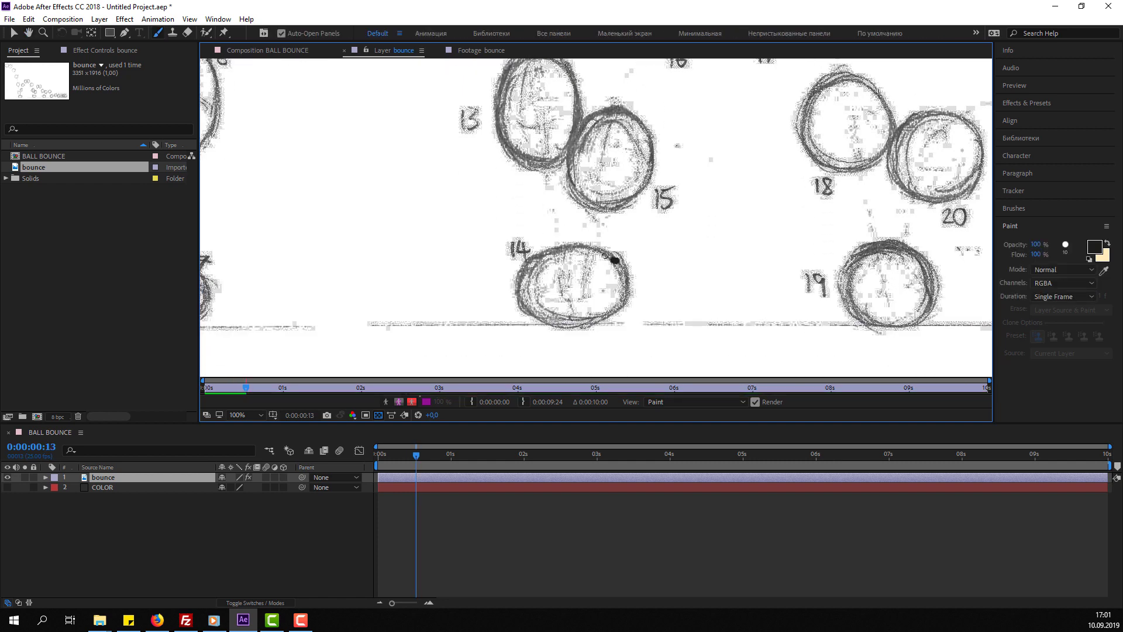
{"action": "left_click_drag", "start_coordinate": [606, 256], "coordinate": [519, 286]}
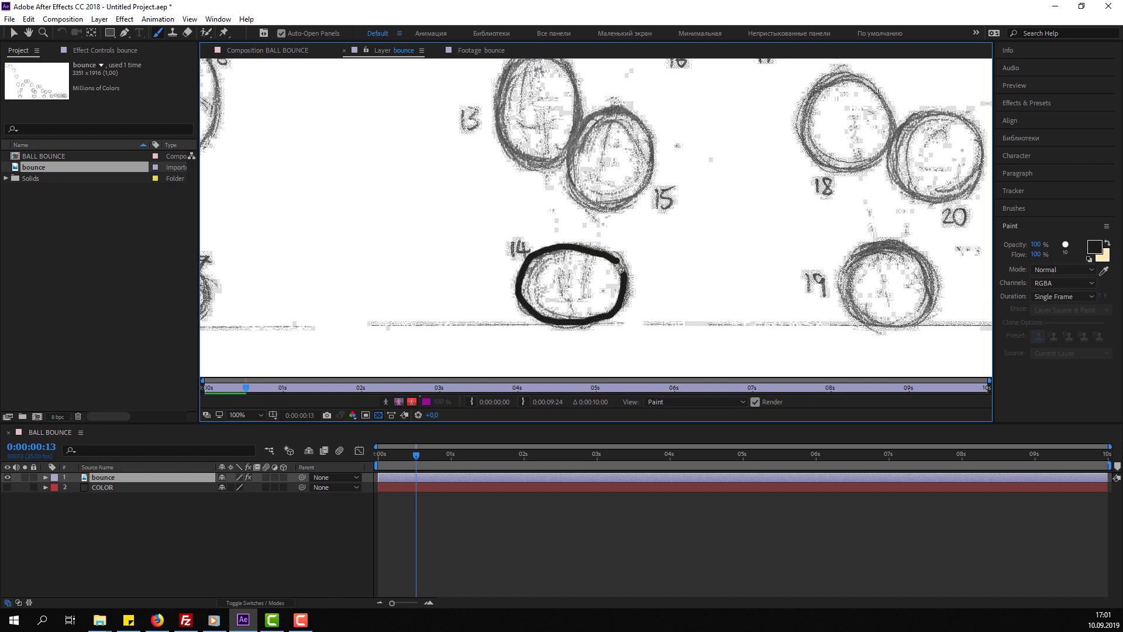
Trace black outlines around balls 15, 16 and 17 on their frames.
{"action": "key", "text": "Page_Down"}
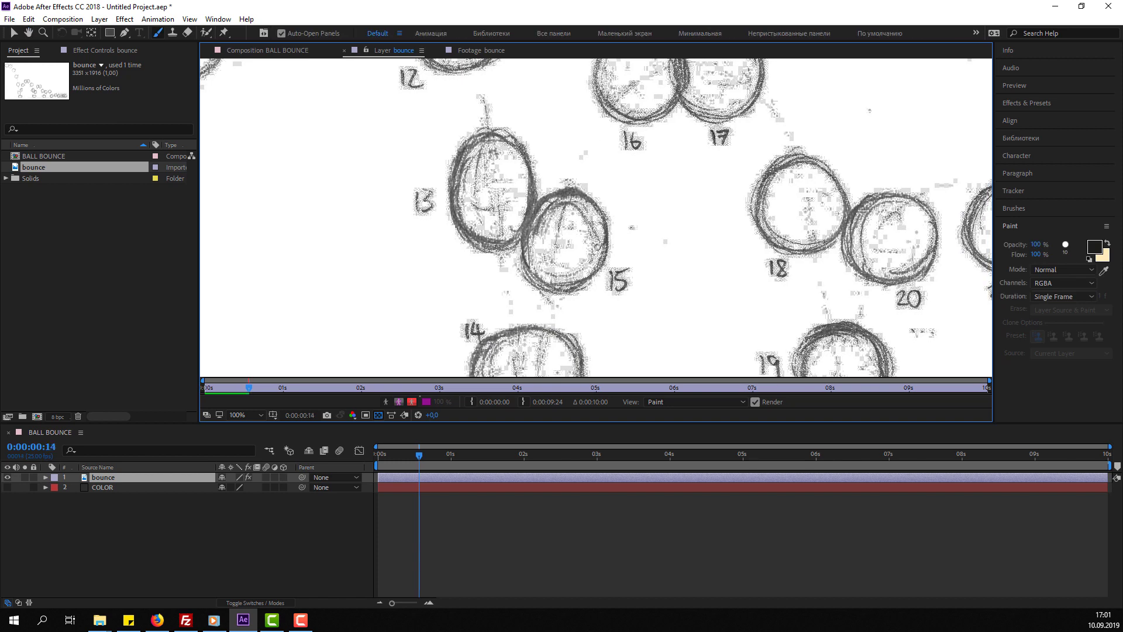
{"action": "left_click_drag", "start_coordinate": [581, 193], "coordinate": [549, 198]}
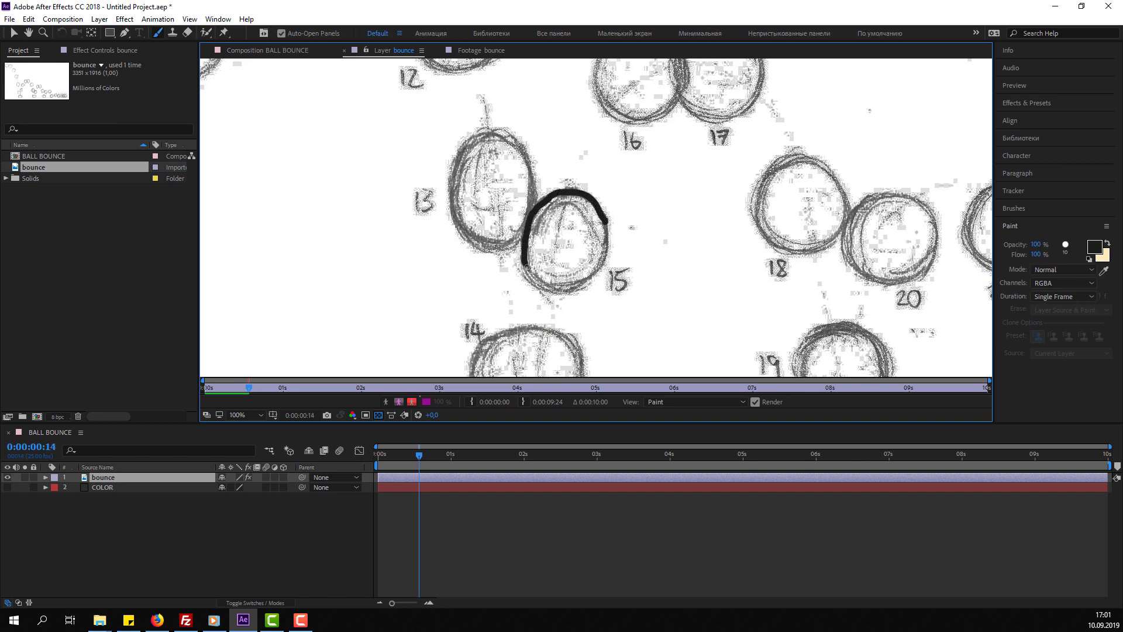
{"action": "left_click_drag", "start_coordinate": [550, 284], "coordinate": [591, 278]}
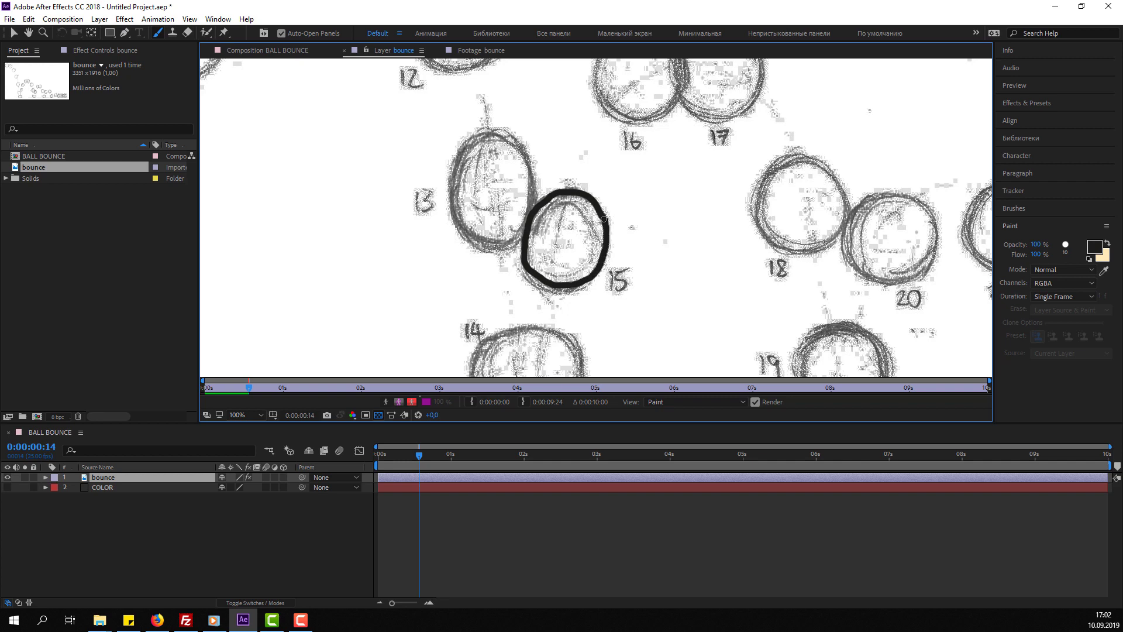
{"action": "key", "text": "Page_Down"}
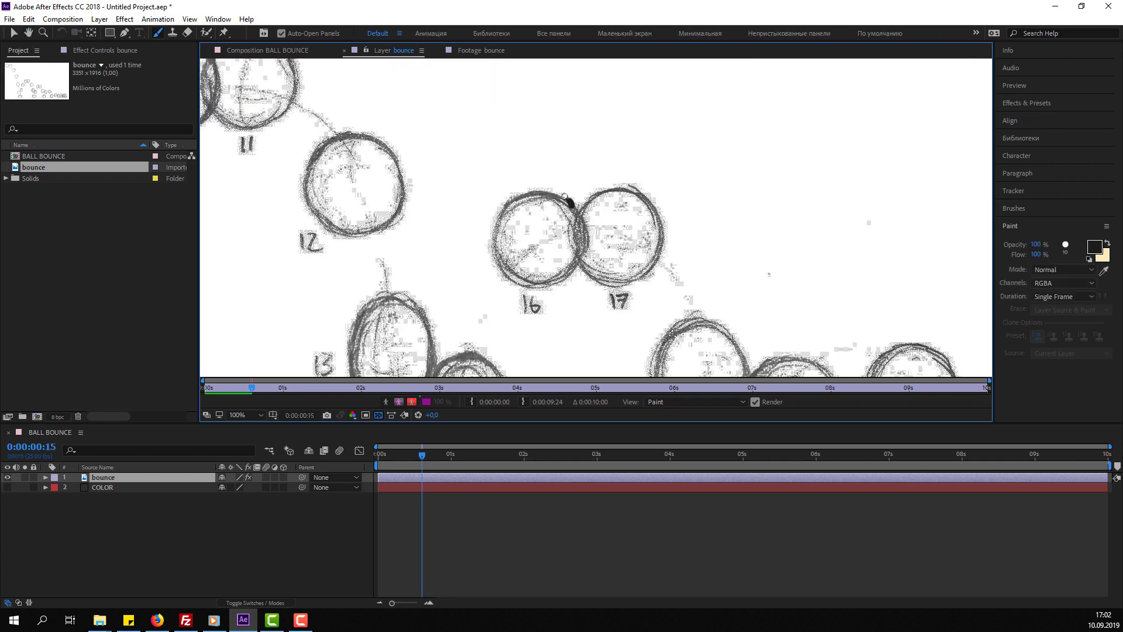
{"action": "mouse_move", "coordinate": [544, 189]}
{"action": "left_mouse_down"}
{"action": "mouse_move", "coordinate": [511, 279]}
{"action": "mouse_move", "coordinate": [577, 215]}
{"action": "left_mouse_up"}
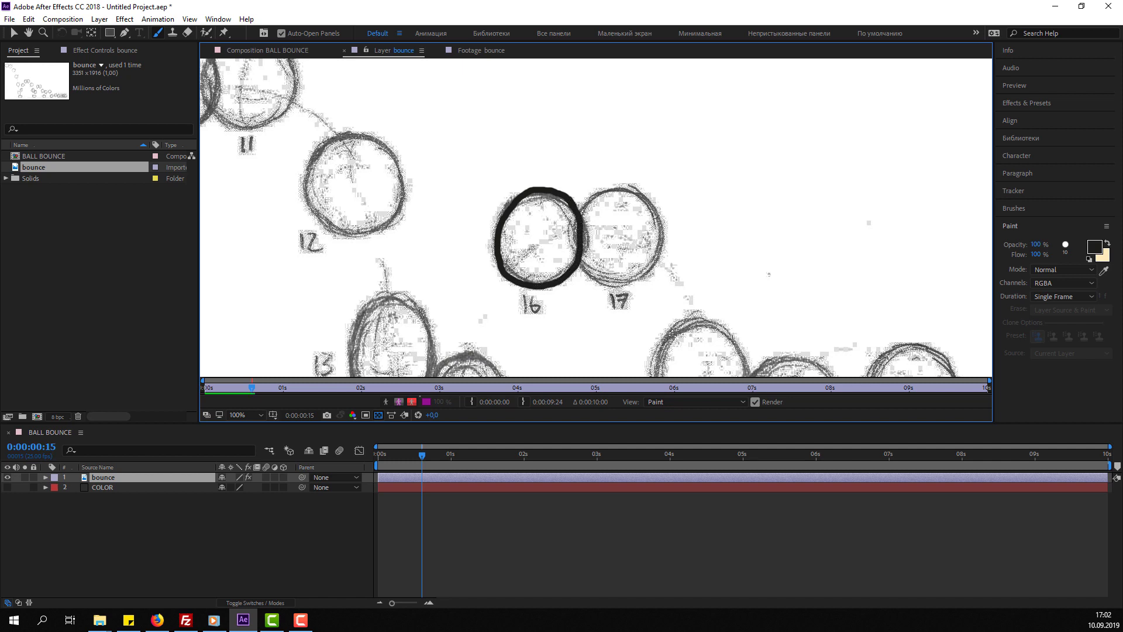
{"action": "key", "text": "Page_Down"}
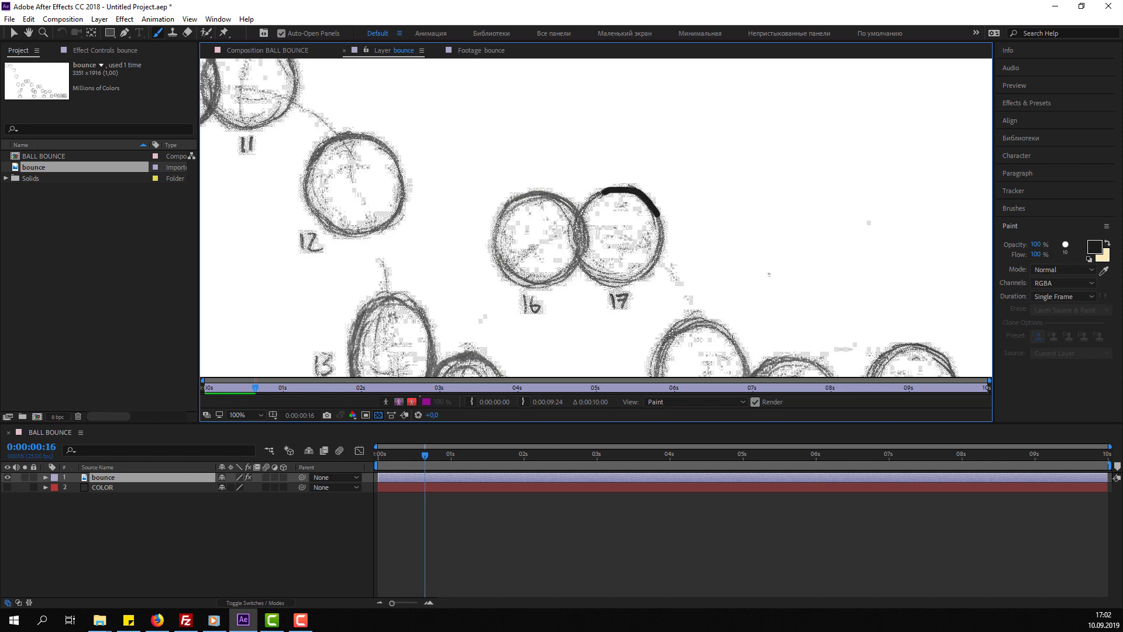
{"action": "mouse_move", "coordinate": [599, 195]}
{"action": "left_mouse_down"}
{"action": "mouse_move", "coordinate": [633, 279]}
{"action": "mouse_move", "coordinate": [660, 220]}
{"action": "left_mouse_up"}
Ink balls 18 through 20, then move to frame 20 with ball 21 in view.
{"action": "scroll", "coordinate": [644, 264], "scroll_direction": "down", "scroll_amount": 5}
{"action": "scroll", "coordinate": [585, 234], "scroll_direction": "right", "scroll_amount": 7}
{"action": "key", "text": "Page_Down"}
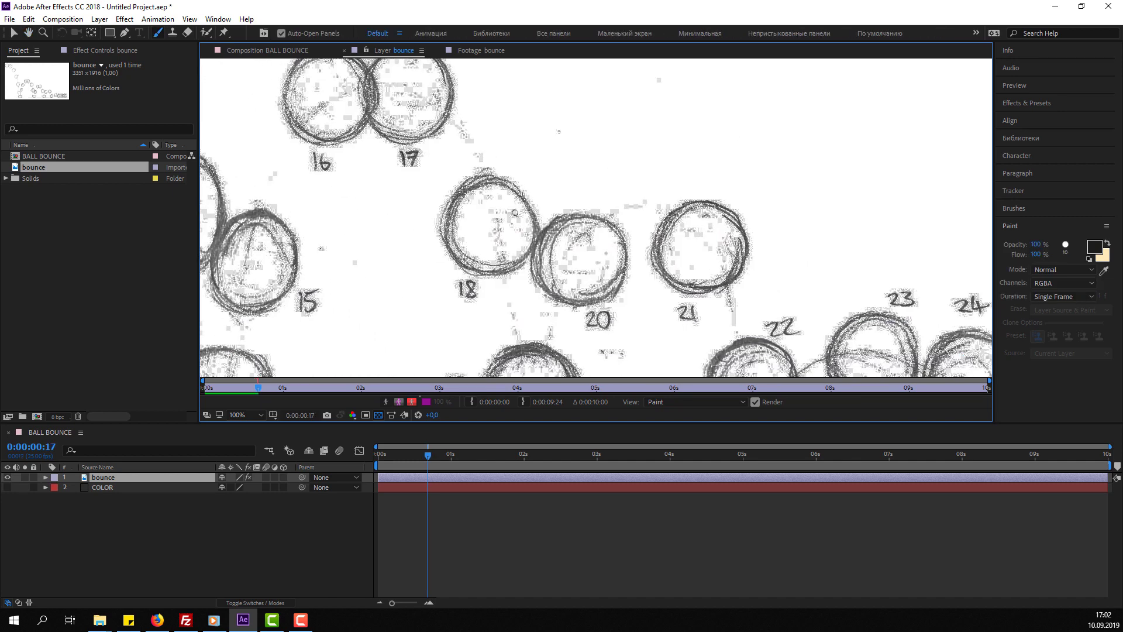
{"action": "mouse_move", "coordinate": [498, 179]}
{"action": "left_mouse_down"}
{"action": "mouse_move", "coordinate": [524, 264]}
{"action": "mouse_move", "coordinate": [534, 221]}
{"action": "left_mouse_up"}
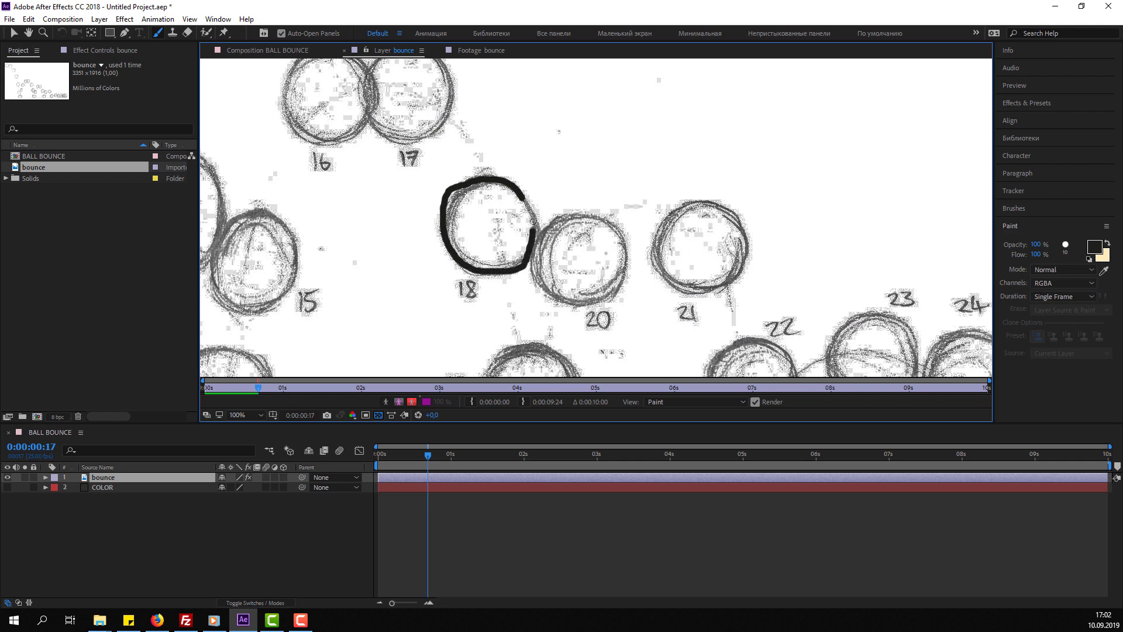
{"action": "key", "text": "Page_Down"}
{"action": "mouse_move", "coordinate": [532, 327]}
{"action": "left_mouse_down"}
{"action": "mouse_move", "coordinate": [601, 234]}
{"action": "mouse_move", "coordinate": [625, 325]}
{"action": "left_mouse_up"}
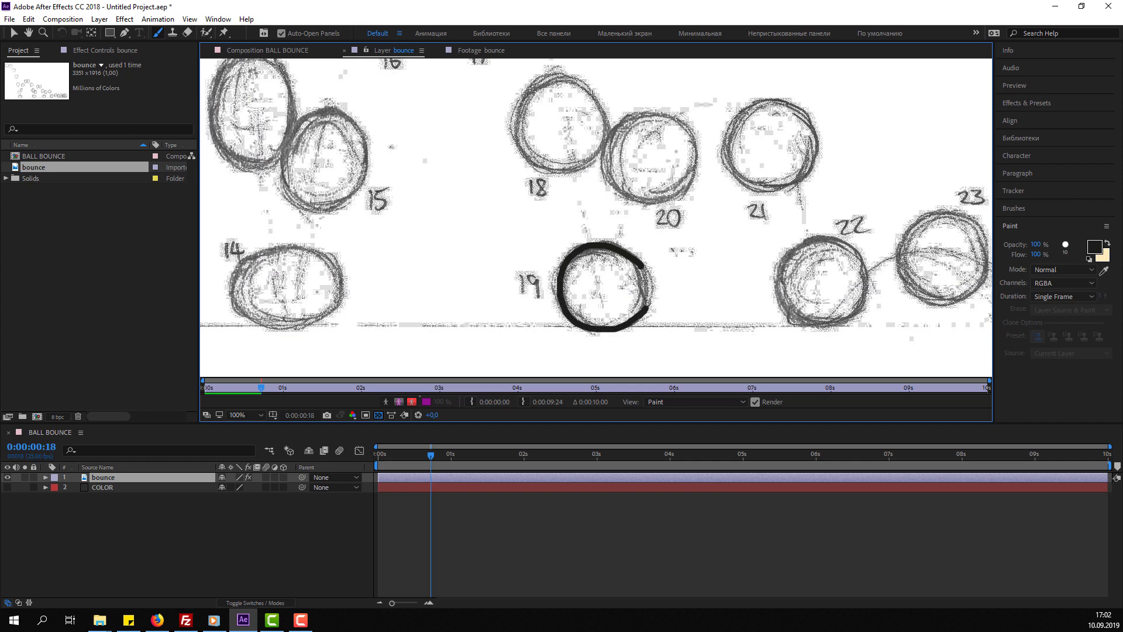
{"action": "key", "text": "Page_Down"}
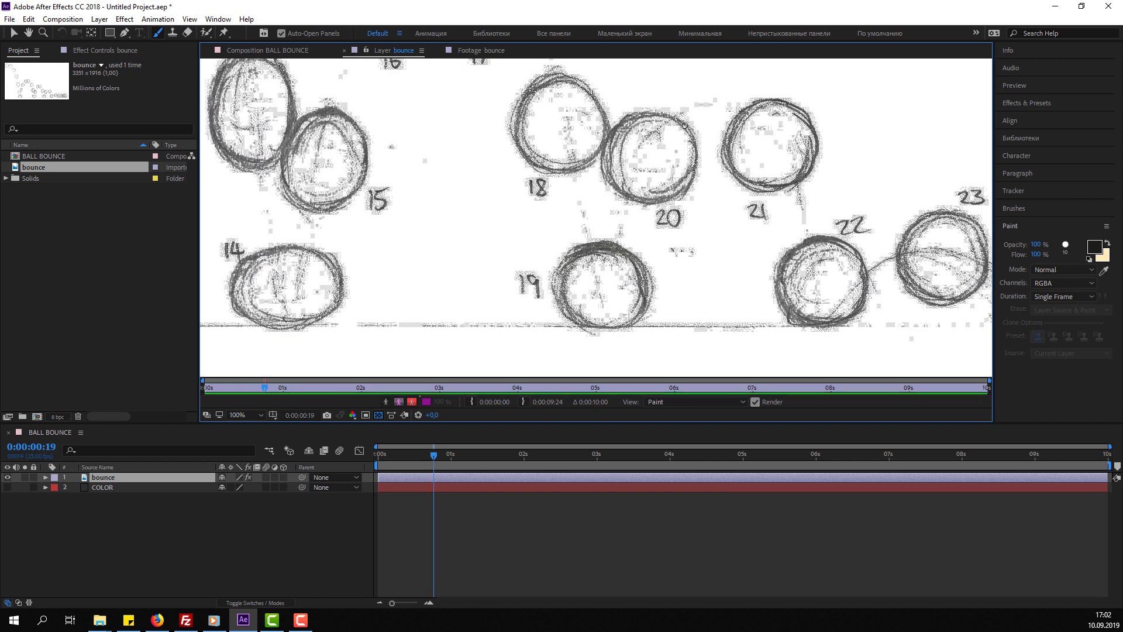
{"action": "left_click_drag", "start_coordinate": [665, 116], "coordinate": [654, 197]}
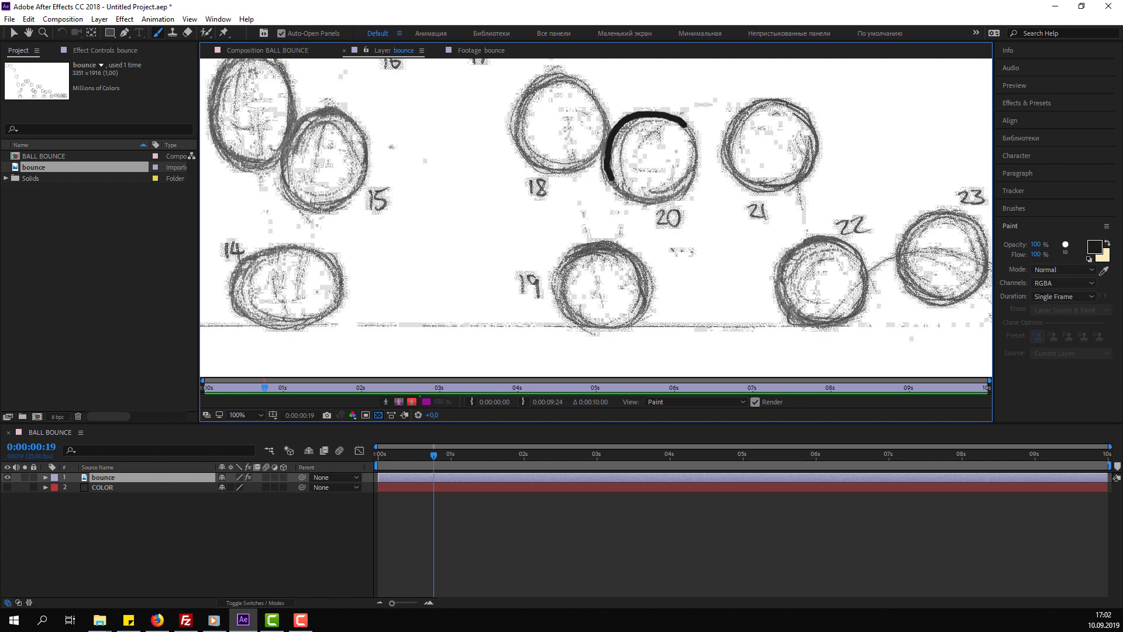
{"action": "left_click_drag", "start_coordinate": [687, 188], "coordinate": [685, 120]}
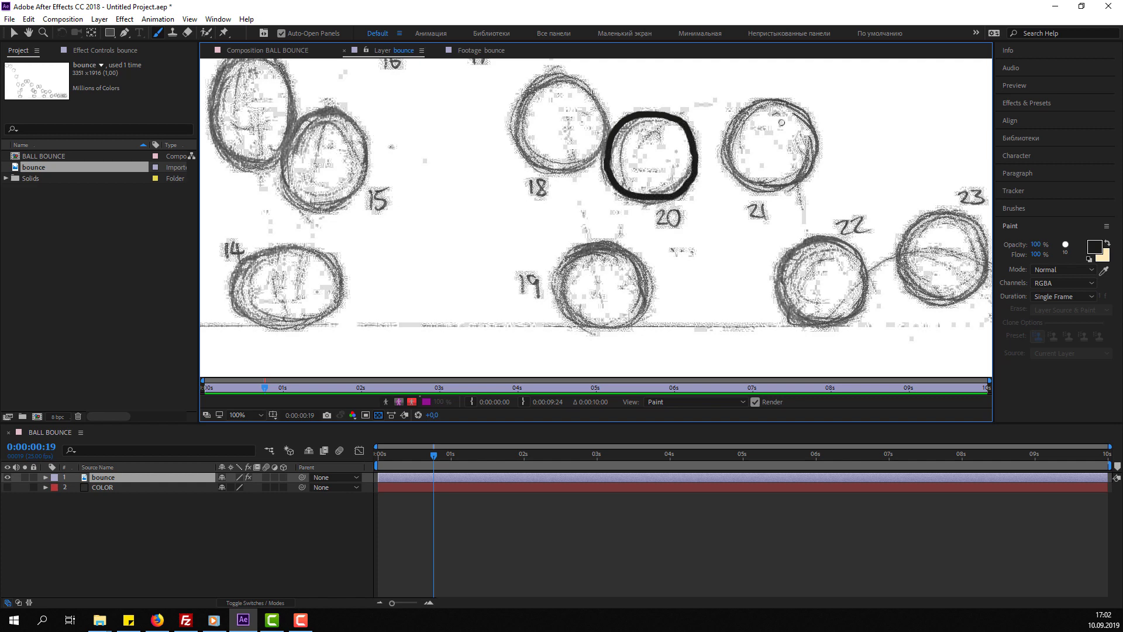
{"action": "key", "text": "Page_Down"}
{"action": "left_click_drag", "start_coordinate": [819, 126], "coordinate": [480, 184]}
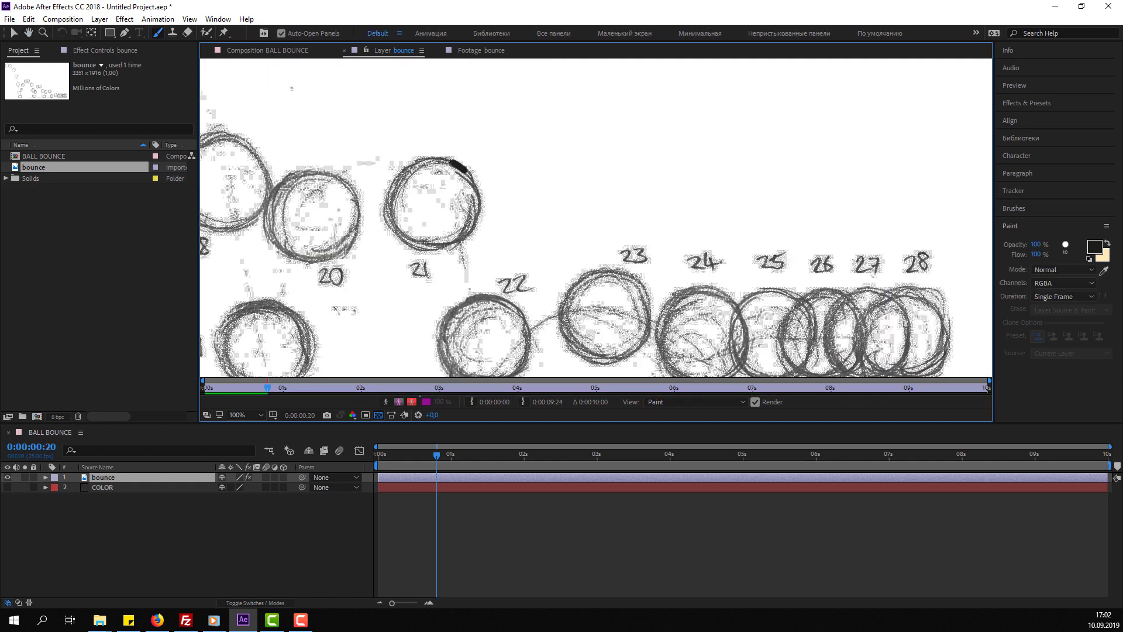
Trace black outlines around balls 21, 22 and 23 on their frames.
{"action": "mouse_move", "coordinate": [394, 198]}
{"action": "left_mouse_down"}
{"action": "mouse_move", "coordinate": [461, 165]}
{"action": "mouse_move", "coordinate": [446, 91]}
{"action": "left_mouse_up"}
{"action": "key", "text": "Page_Down"}
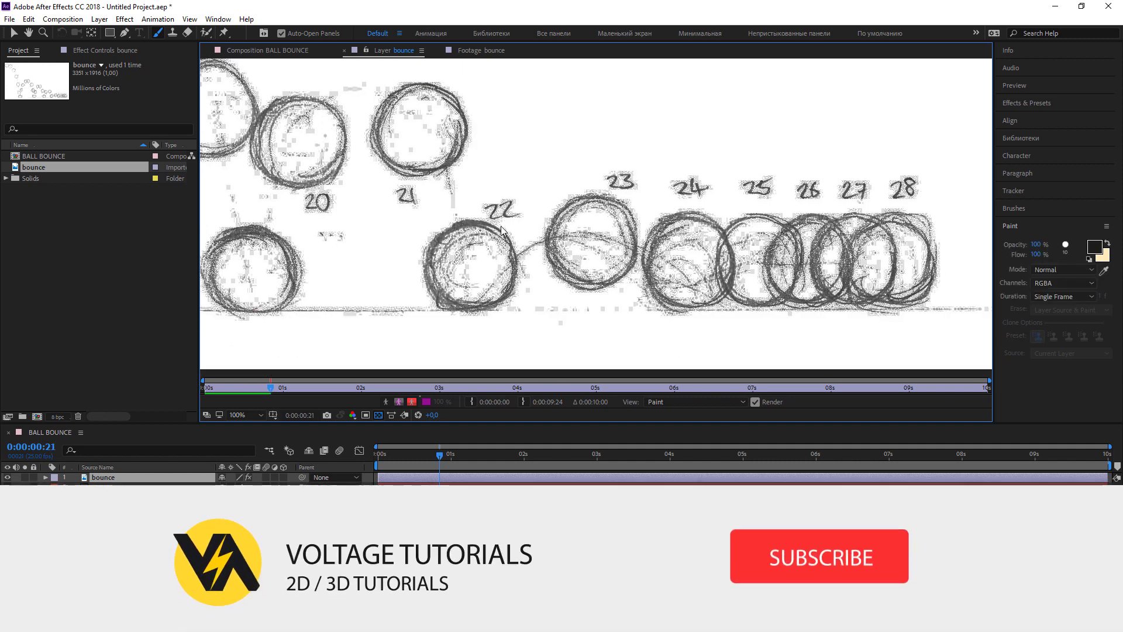
{"action": "mouse_move", "coordinate": [504, 237]}
{"action": "left_mouse_down"}
{"action": "mouse_move", "coordinate": [468, 227]}
{"action": "mouse_move", "coordinate": [517, 277]}
{"action": "mouse_move", "coordinate": [502, 229]}
{"action": "left_mouse_up"}
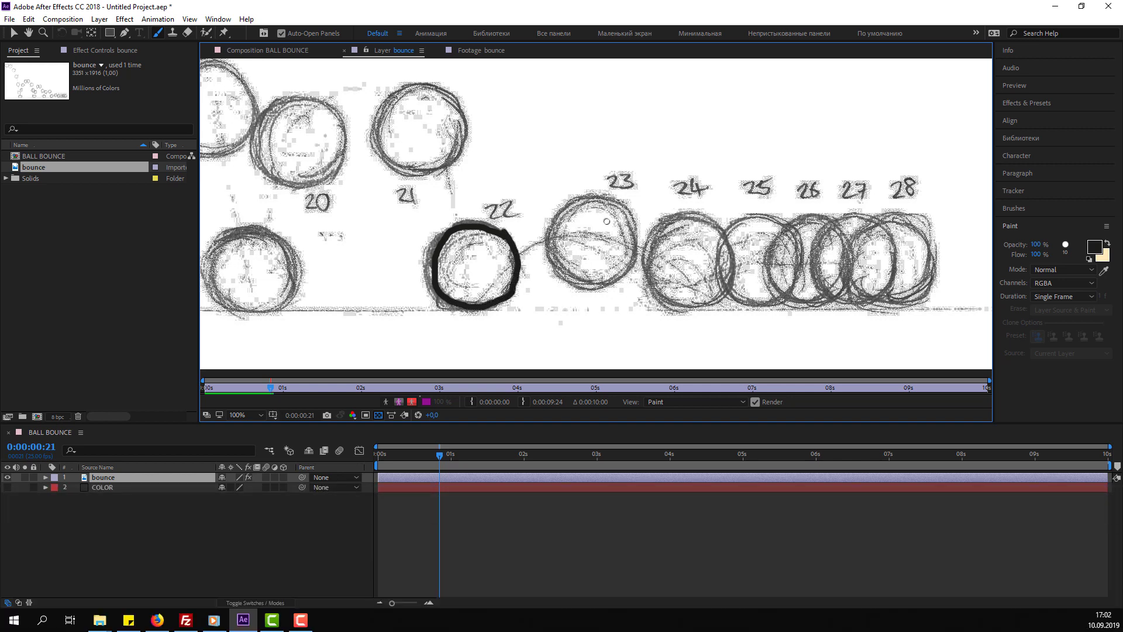
{"action": "key", "text": "Page_Down"}
{"action": "left_click_drag", "start_coordinate": [611, 198], "coordinate": [546, 244]}
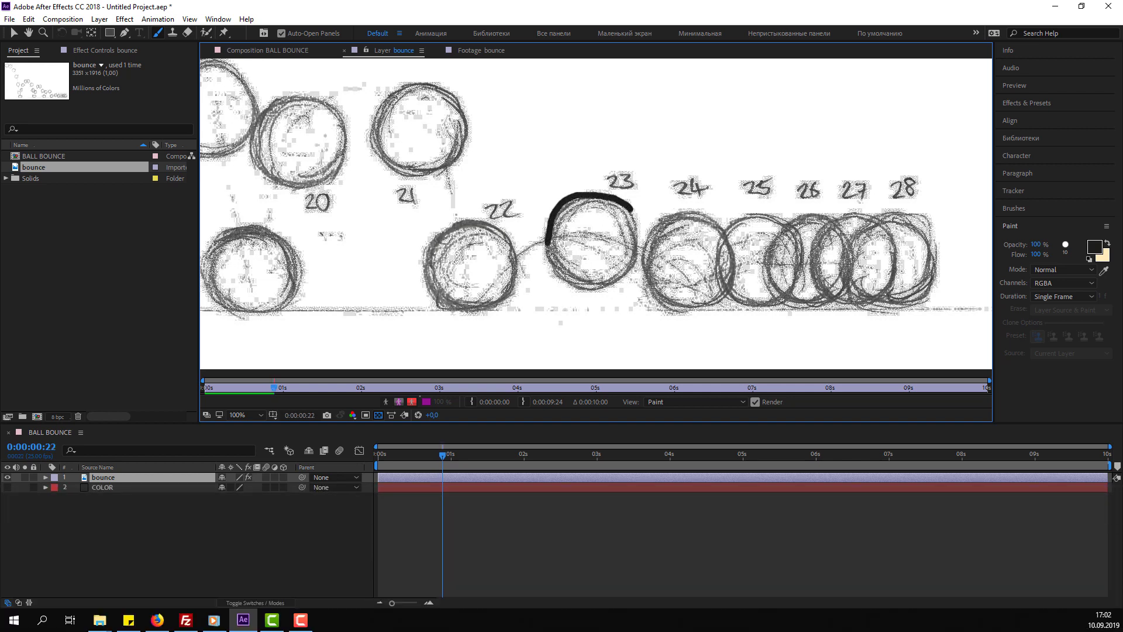
{"action": "mouse_move", "coordinate": [575, 280]}
{"action": "left_mouse_down"}
{"action": "mouse_move", "coordinate": [618, 276]}
{"action": "mouse_move", "coordinate": [628, 206]}
{"action": "left_mouse_up"}
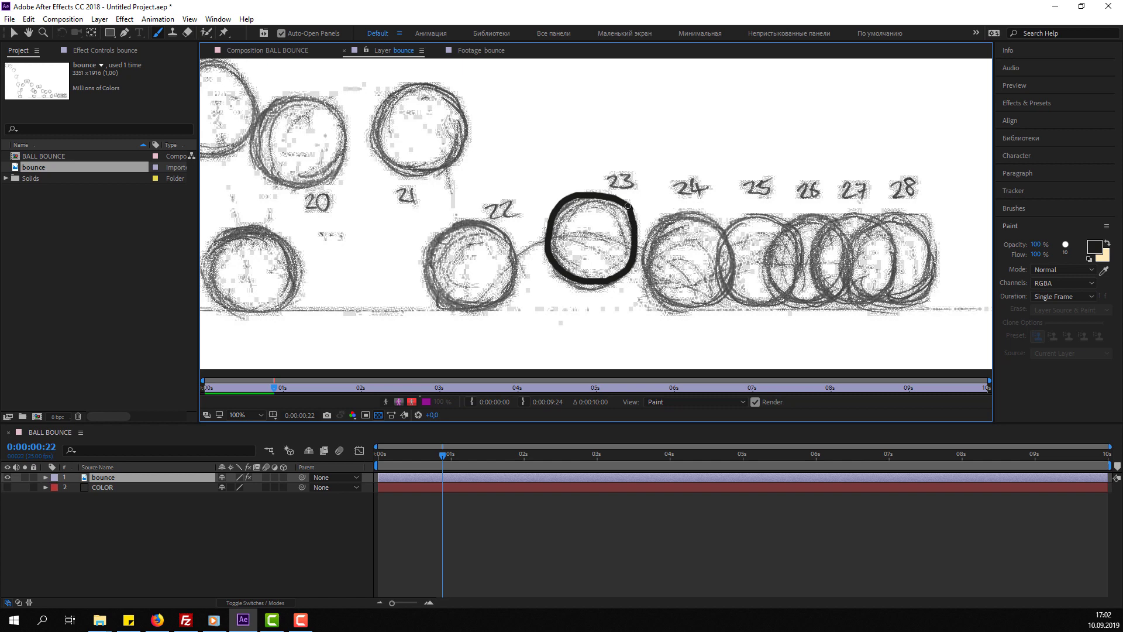
{"action": "left_click_drag", "start_coordinate": [721, 234], "coordinate": [466, 170]}
Ink balls 24, 25 and 26 in black on successive frames.
{"action": "key", "text": "Page_Down"}
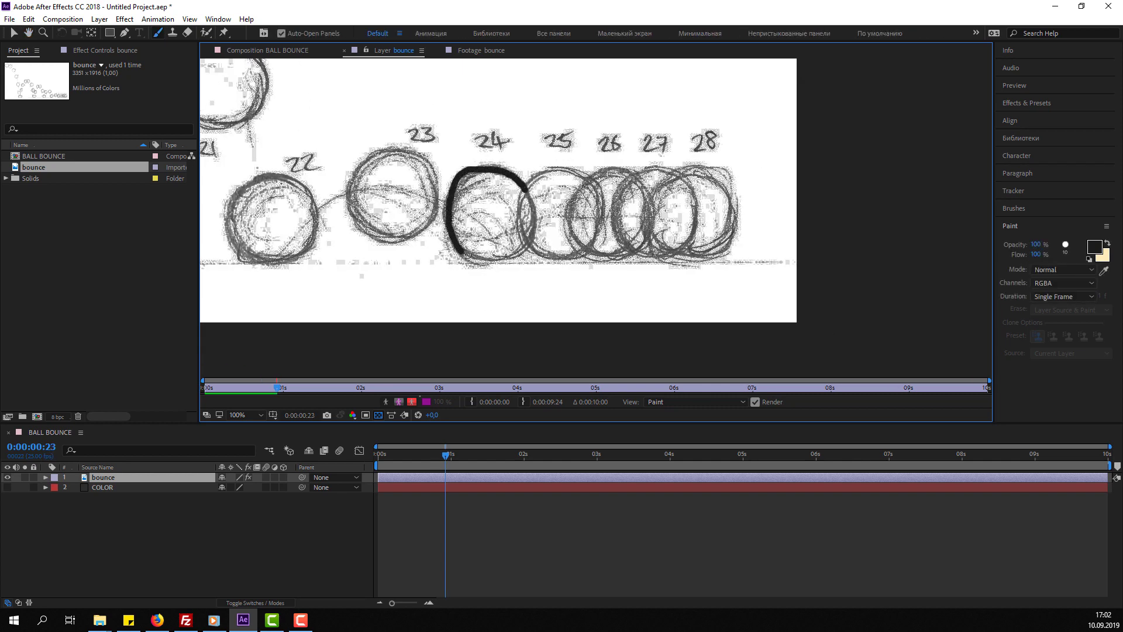
{"action": "left_click_drag", "start_coordinate": [467, 254], "coordinate": [513, 256]}
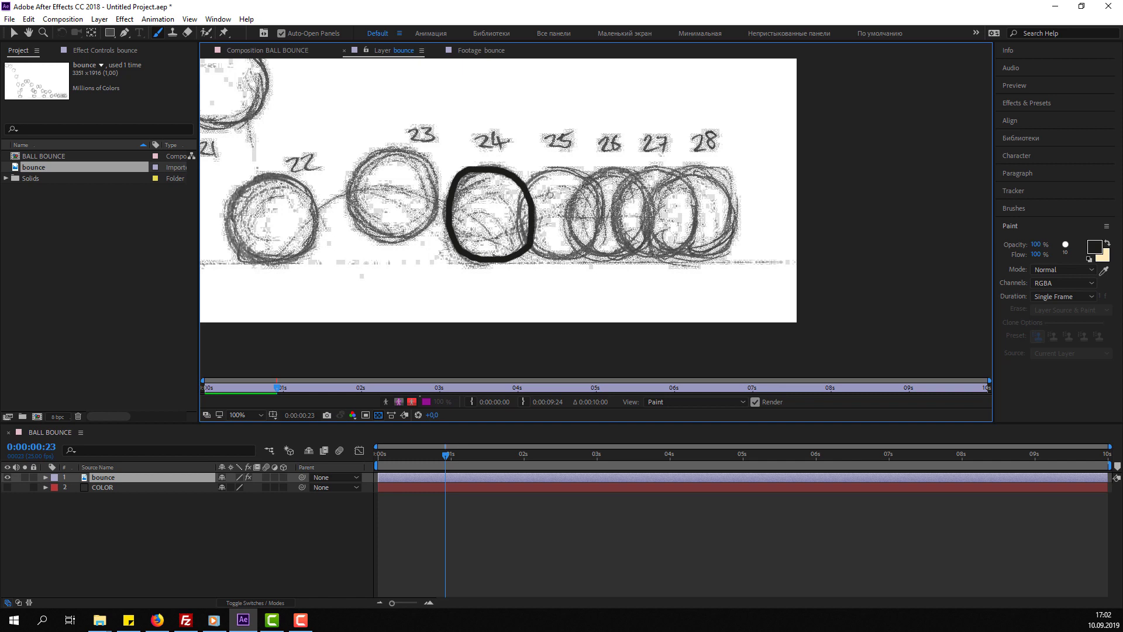
{"action": "key", "text": "Page_Down"}
{"action": "mouse_move", "coordinate": [570, 169]}
{"action": "left_mouse_down"}
{"action": "mouse_move", "coordinate": [540, 170]}
{"action": "mouse_move", "coordinate": [597, 188]}
{"action": "left_mouse_up"}
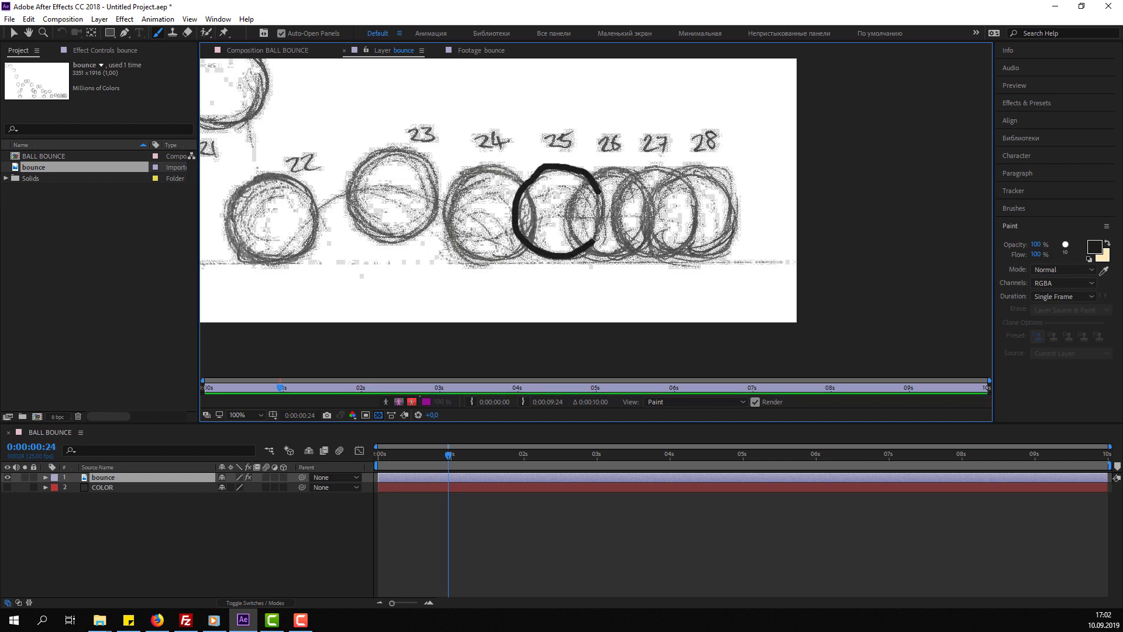
{"action": "key", "text": "Page_Down"}
{"action": "mouse_move", "coordinate": [648, 193]}
{"action": "left_mouse_down"}
{"action": "mouse_move", "coordinate": [608, 252]}
{"action": "mouse_move", "coordinate": [657, 171]}
{"action": "left_mouse_up"}
Outline ball 27 in black, undoing and redrawing the unwanted strokes.
{"action": "key", "text": "Page_Down"}
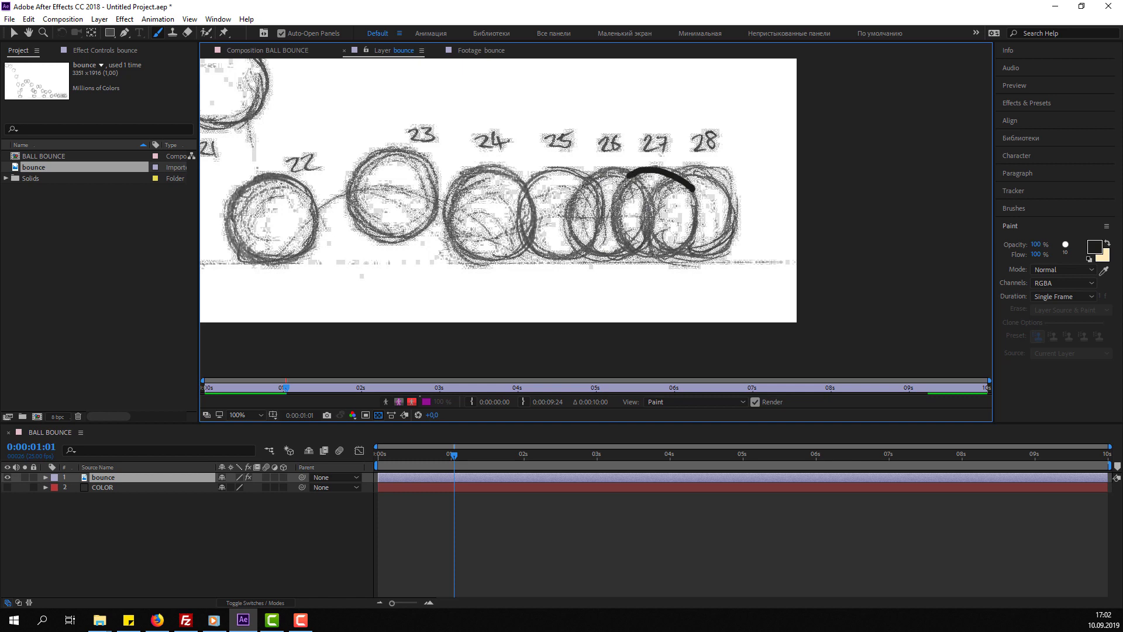
{"action": "left_click_drag", "start_coordinate": [619, 223], "coordinate": [687, 188]}
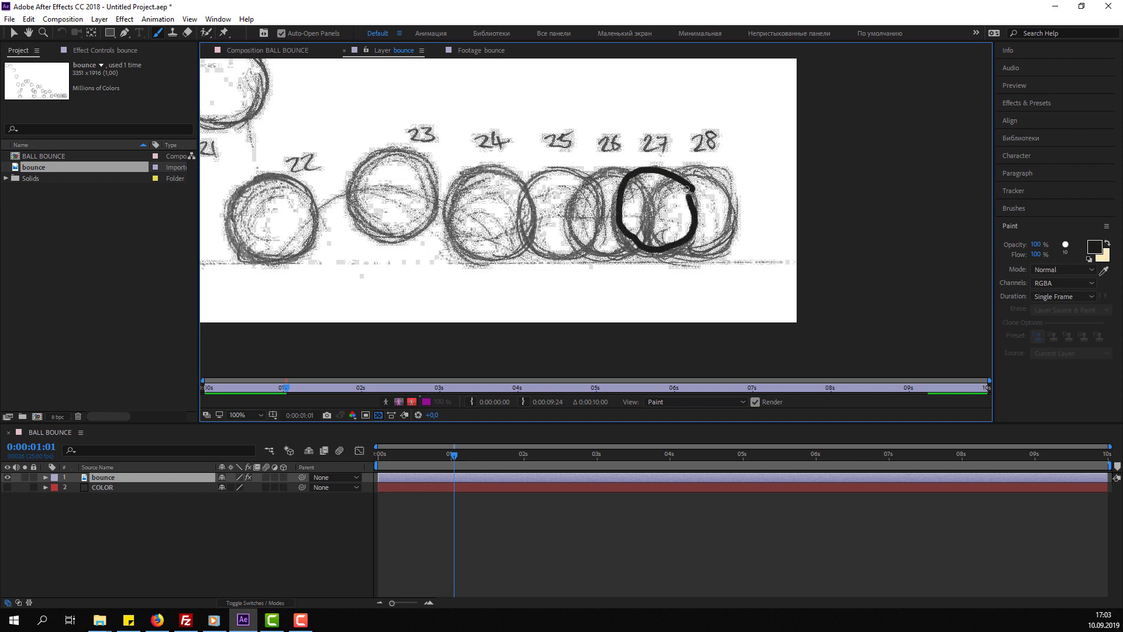
{"action": "left_click_drag", "start_coordinate": [693, 188], "coordinate": [700, 182]}
{"action": "key", "text": "ctrl+z"}
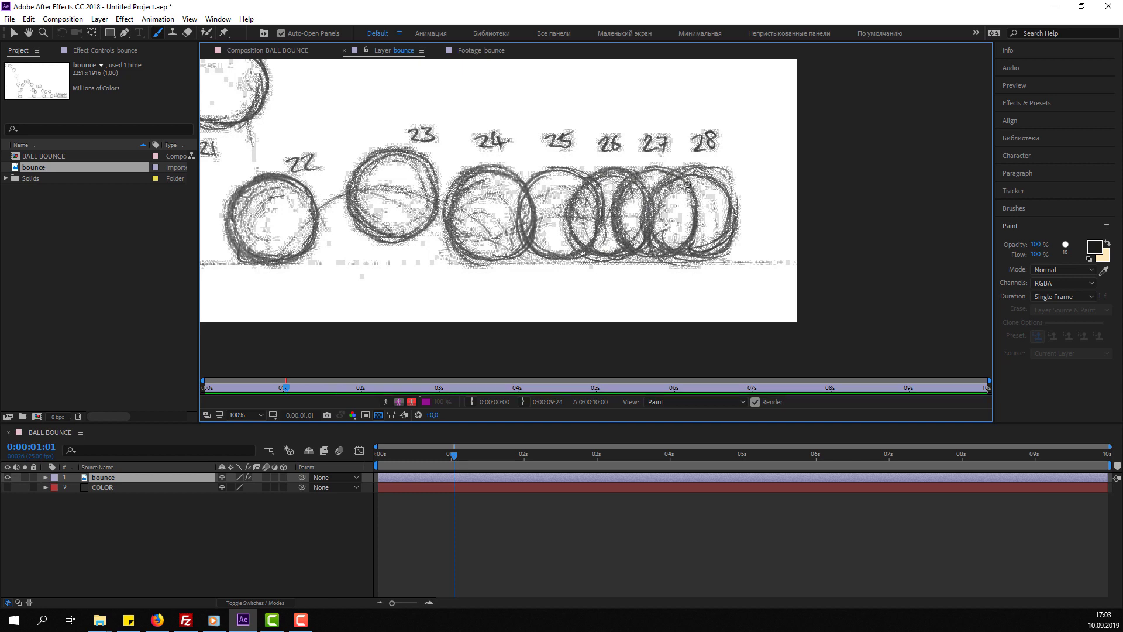
{"action": "left_click_drag", "start_coordinate": [630, 182], "coordinate": [678, 251]}
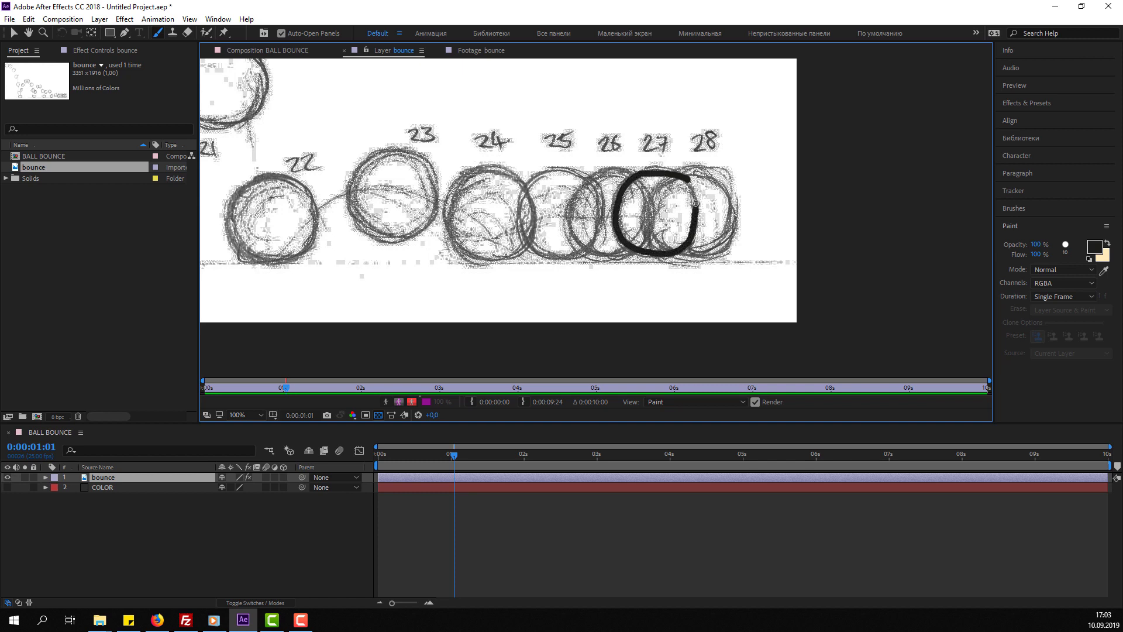
{"action": "left_click_drag", "start_coordinate": [690, 183], "coordinate": [722, 172]}
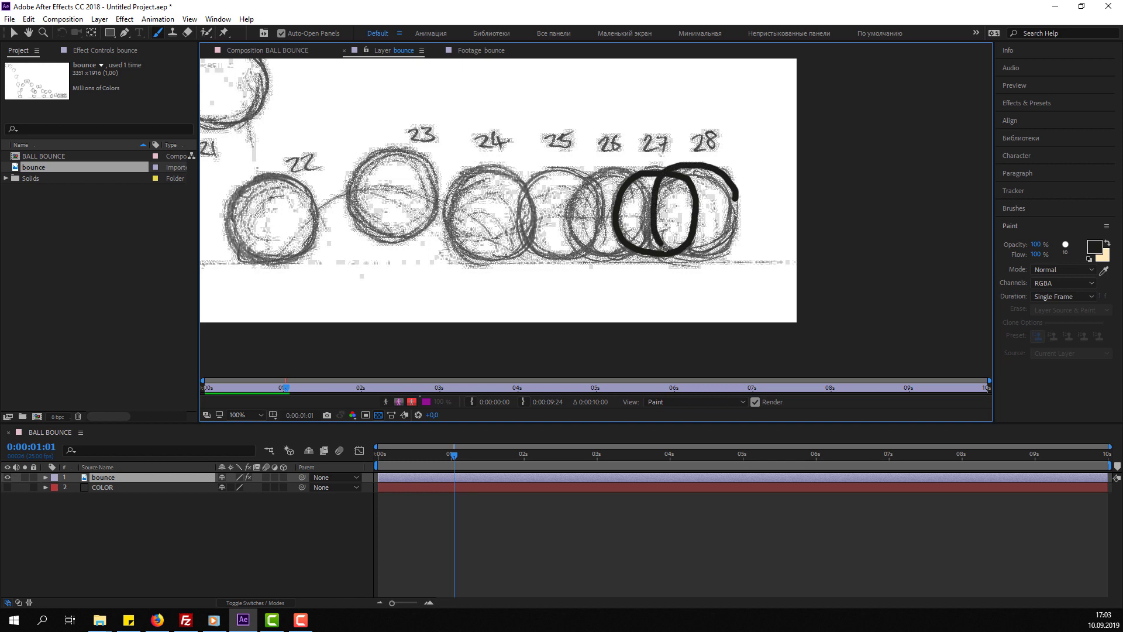
{"action": "left_click_drag", "start_coordinate": [665, 248], "coordinate": [707, 258]}
{"action": "key", "text": "ctrl+z"}
Close the outline around ball 28, then zoom out and step back through earlier frames.
{"action": "key", "text": "Page_Up"}
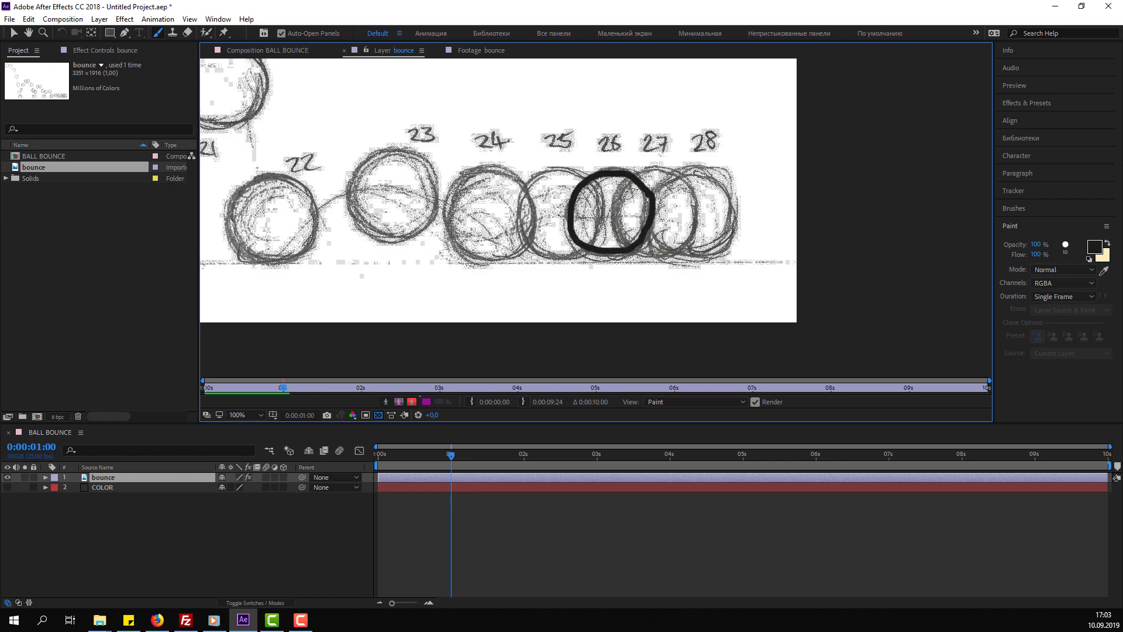
{"action": "key", "text": "Page_Down"}
{"action": "key", "text": "Page_Down"}
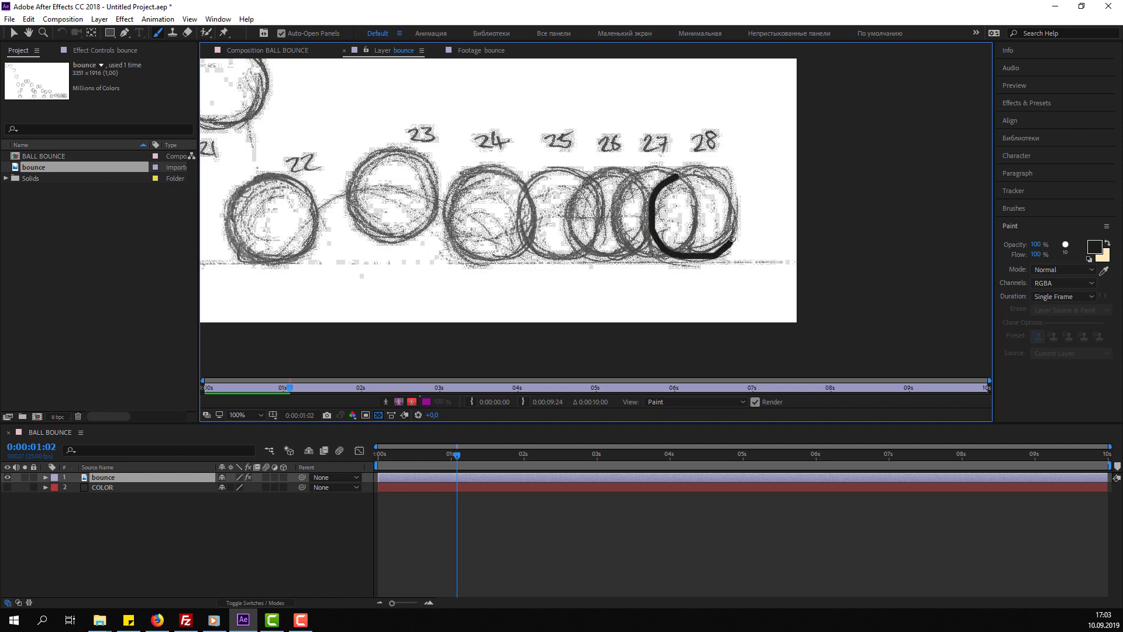
{"action": "left_click_drag", "start_coordinate": [715, 176], "coordinate": [664, 174]}
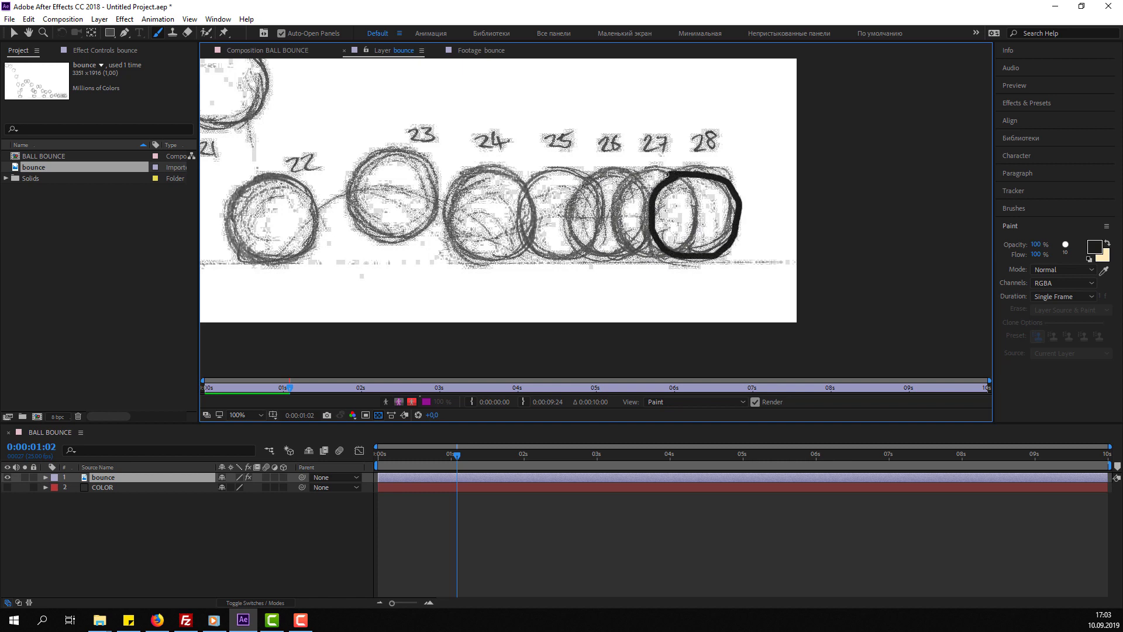
{"action": "key", "text": "comma"}
{"action": "key", "text": "Page_Up"}
{"action": "key", "text": "Page_Up"}
{"action": "key", "text": "Page_Up"}
{"action": "key", "text": "Page_Up"}
{"action": "key", "text": "Page_Up"}
Trim the work area to end at 0:00:01:02, then return to the BALL BOUNCE viewer.
{"action": "key", "text": "comma"}
{"action": "key", "text": "Page_Up"}
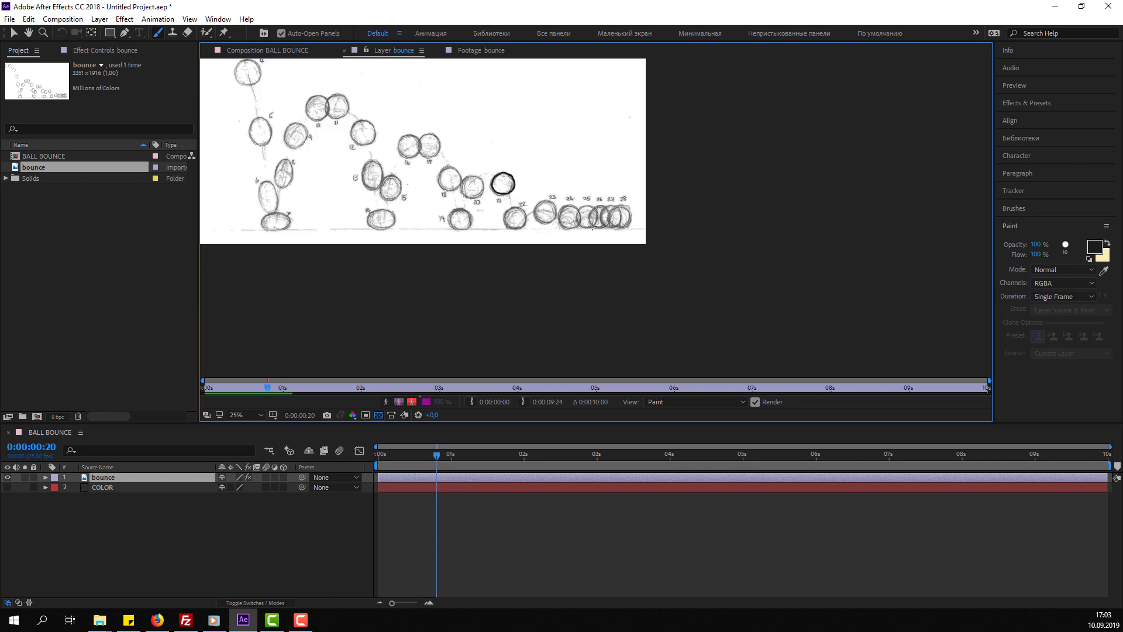
{"action": "key", "text": "Page_Up"}
{"action": "key", "text": "Page_Up"}
{"action": "key", "text": "Page_Up"}
{"action": "key", "text": "Page_Up"}
{"action": "key", "text": "Page_Up"}
{"action": "key", "text": "Page_Up"}
{"action": "mouse_move", "coordinate": [320, 152]}
{"action": "left_mouse_down"}
{"action": "mouse_move", "coordinate": [432, 211]}
{"action": "mouse_move", "coordinate": [491, 218]}
{"action": "left_mouse_up"}
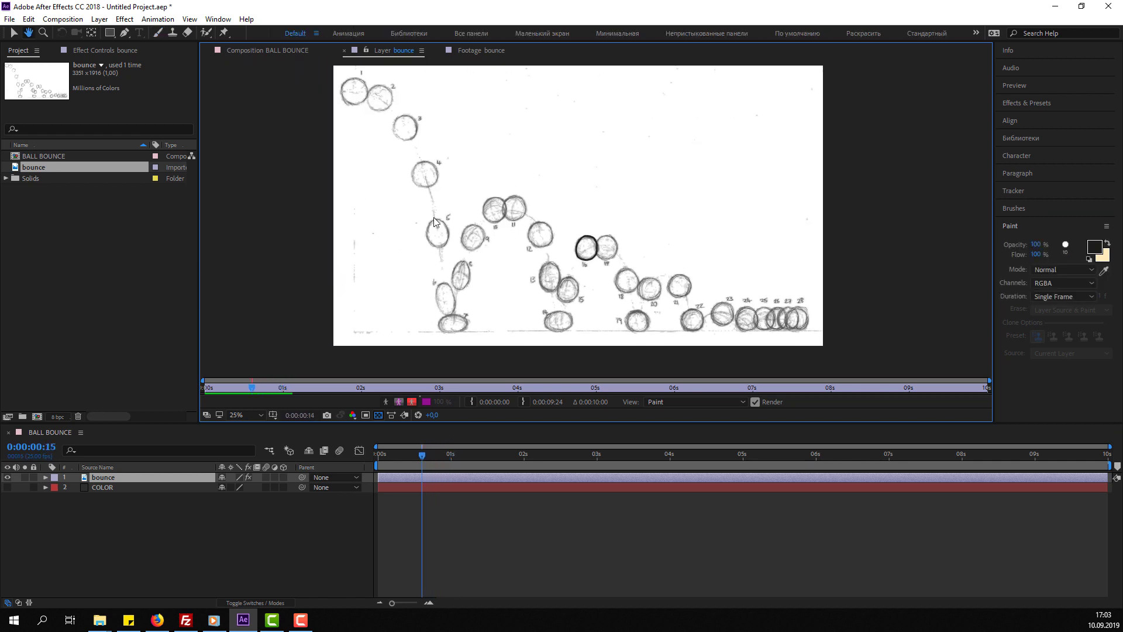
{"action": "key", "text": "Page_Up"}
{"action": "key", "text": "Page_Up"}
{"action": "key", "text": "Page_Up"}
{"action": "key", "text": "Page_Up"}
{"action": "key", "text": "Page_Up"}
{"action": "key", "text": "Page_Up"}
{"action": "left_click", "coordinate": [14, 35]}
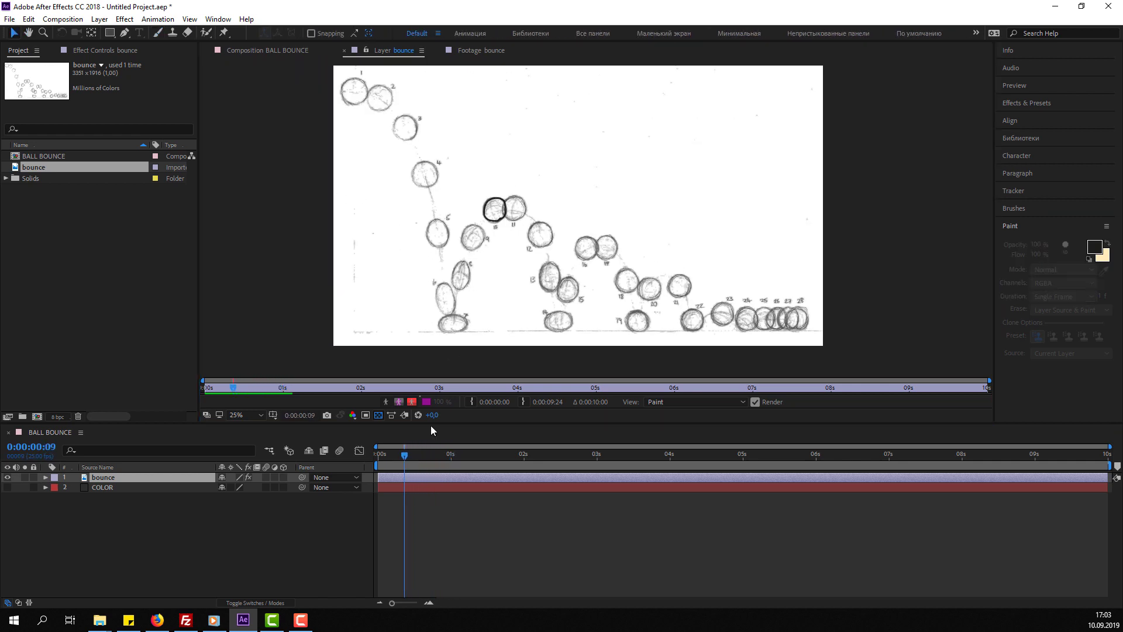
{"action": "left_click_drag", "start_coordinate": [407, 455], "coordinate": [459, 456]}
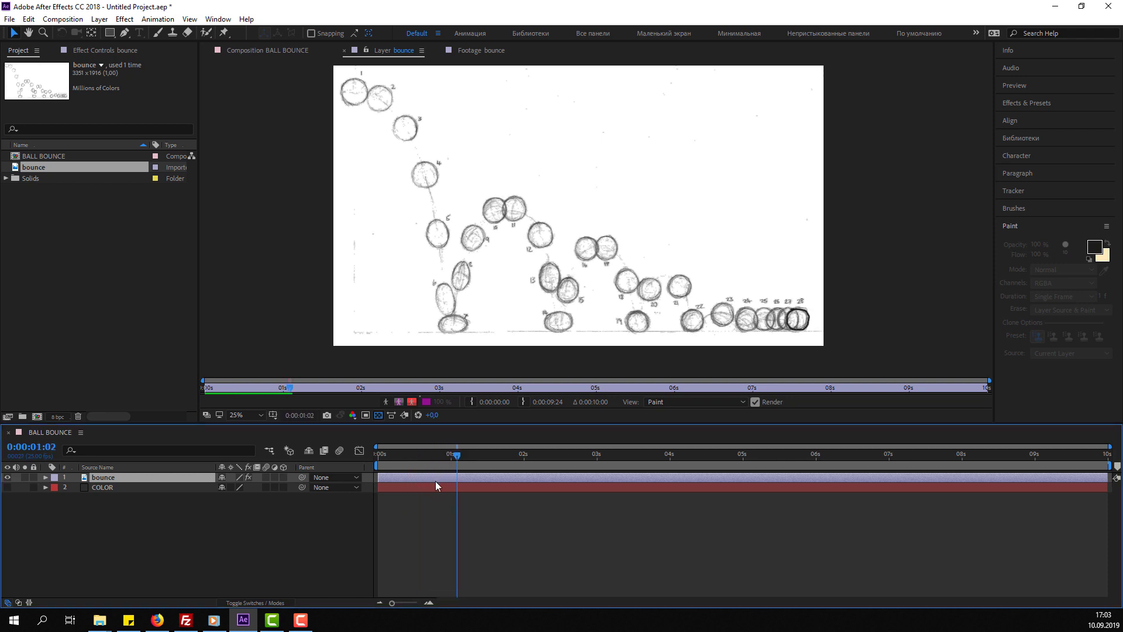
{"action": "key", "text": "n"}
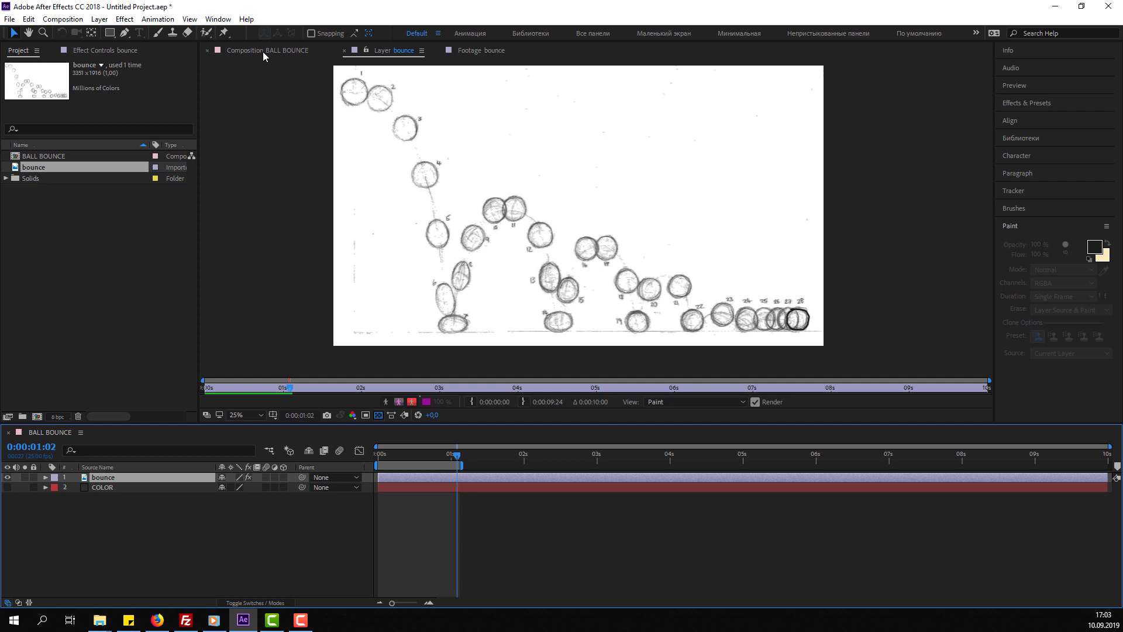
{"action": "left_click", "coordinate": [263, 50]}
Preview the traced animation in BALL BOUNCE and return to the first frame.
{"action": "left_click", "coordinate": [270, 559]}
{"action": "key", "text": "space"}
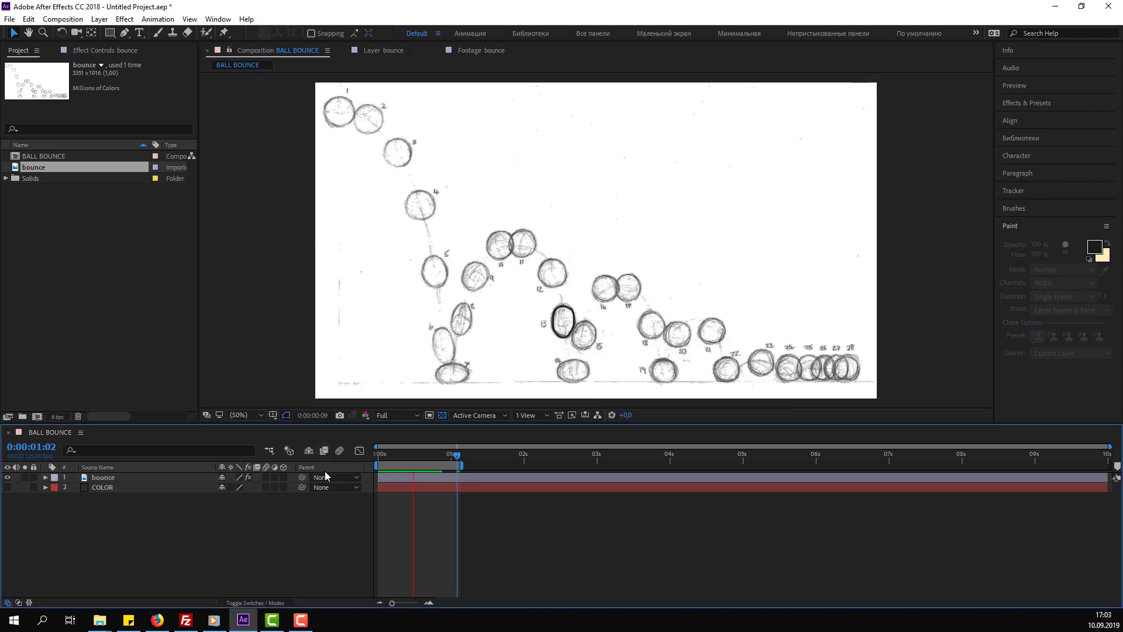
{"action": "scroll", "coordinate": [514, 368], "scroll_direction": "down", "scroll_amount": 2}
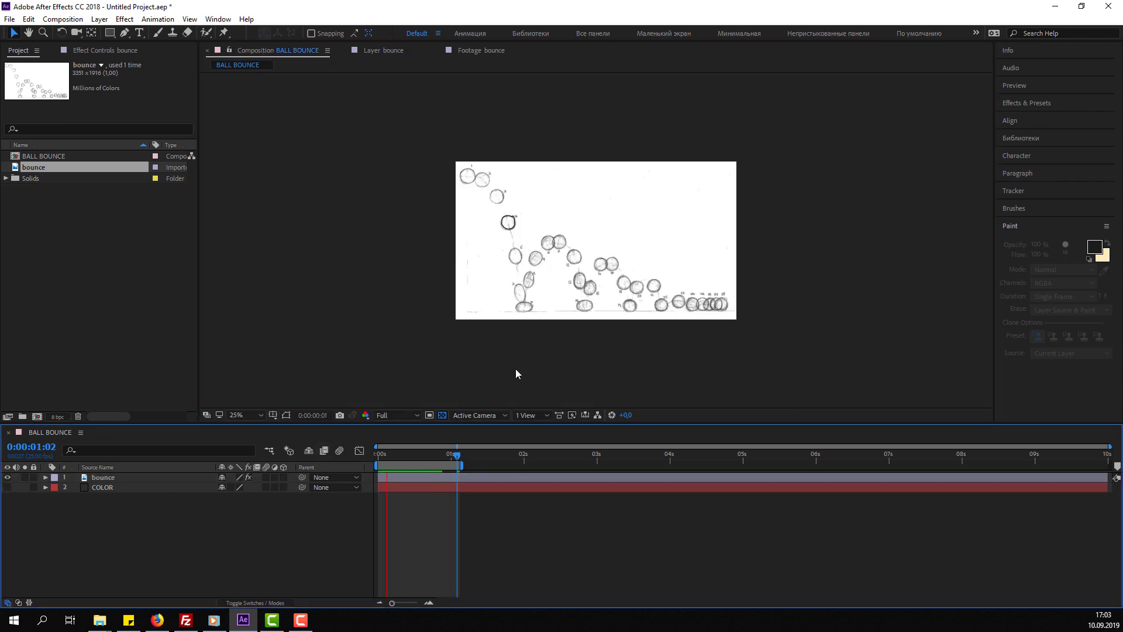
{"action": "scroll", "coordinate": [515, 373], "scroll_direction": "up", "scroll_amount": 2}
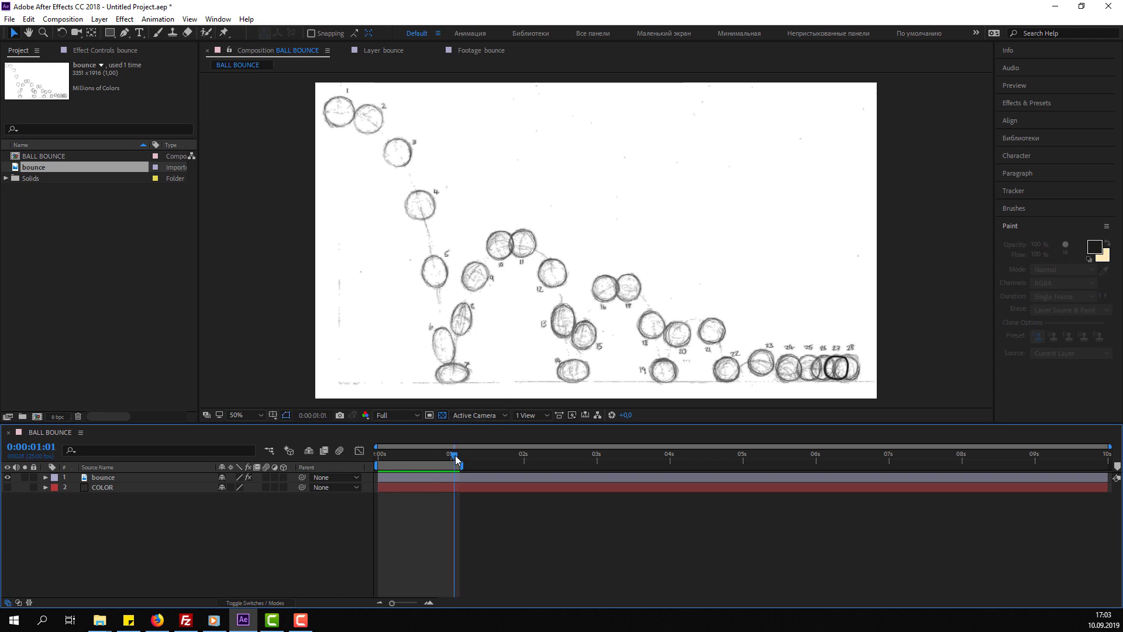
{"action": "left_click_drag", "start_coordinate": [455, 455], "coordinate": [366, 460]}
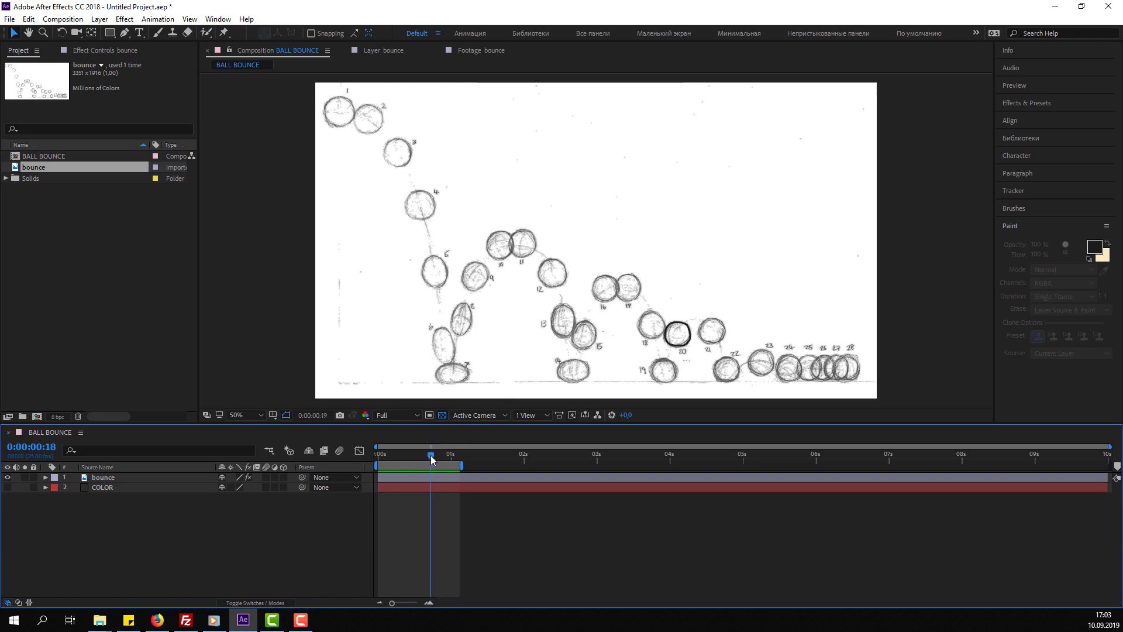
Copy the bounce layer's Paint effect, hide the bounce layer, and select COLOR.
{"action": "left_click", "coordinate": [124, 478]}
{"action": "left_click", "coordinate": [100, 50]}
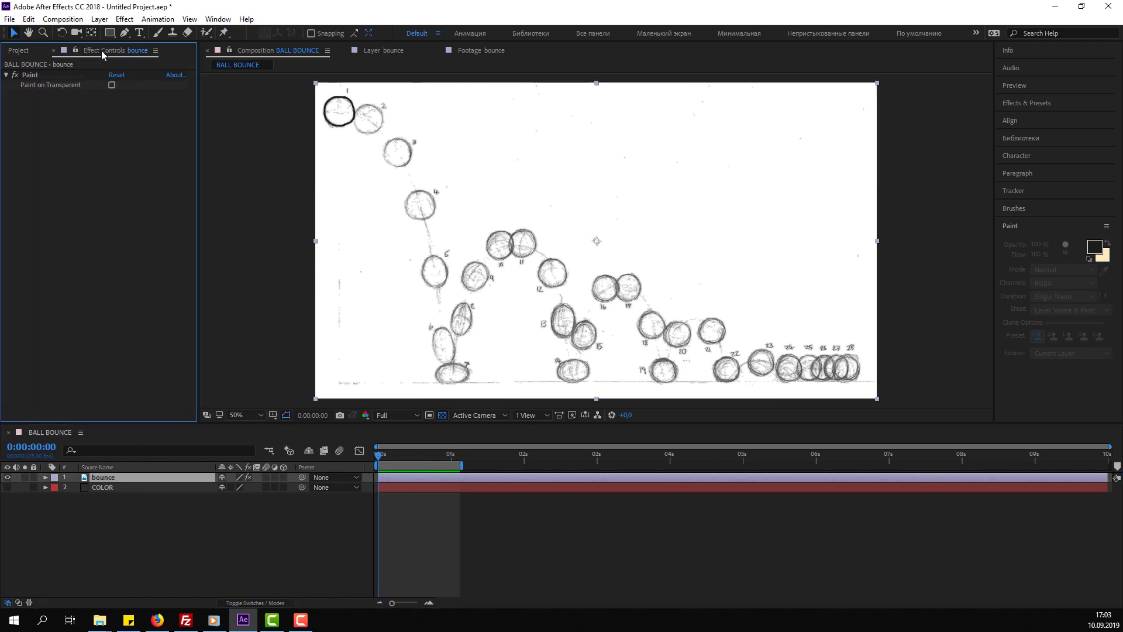
{"action": "left_click", "coordinate": [36, 80]}
{"action": "left_click", "coordinate": [28, 19]}
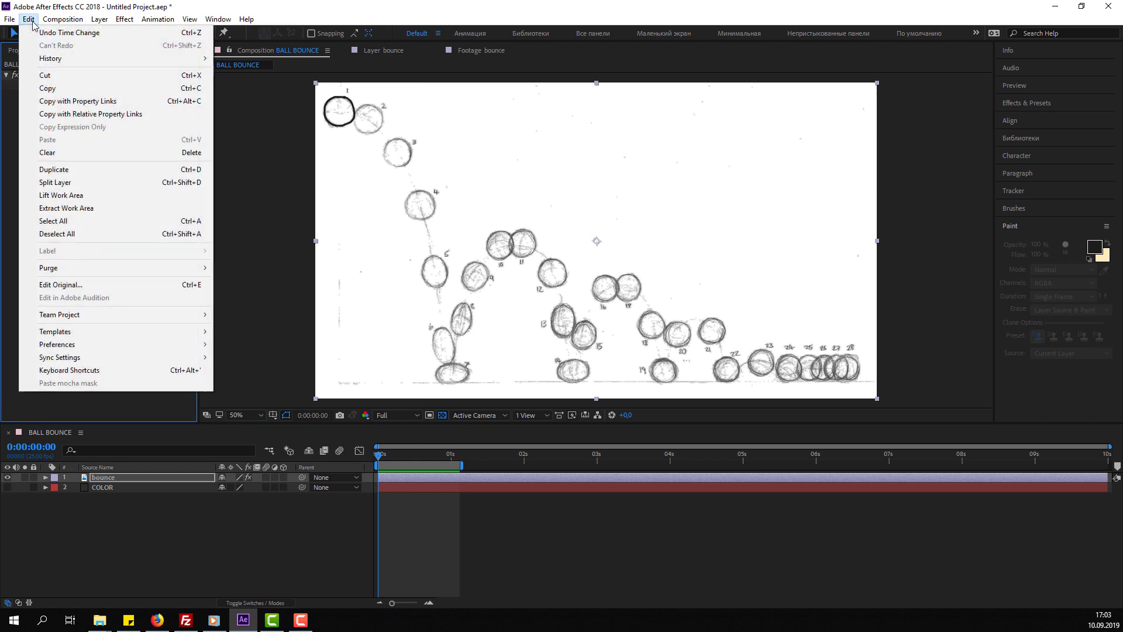
{"action": "left_click", "coordinate": [32, 89]}
{"action": "left_click", "coordinate": [7, 477]}
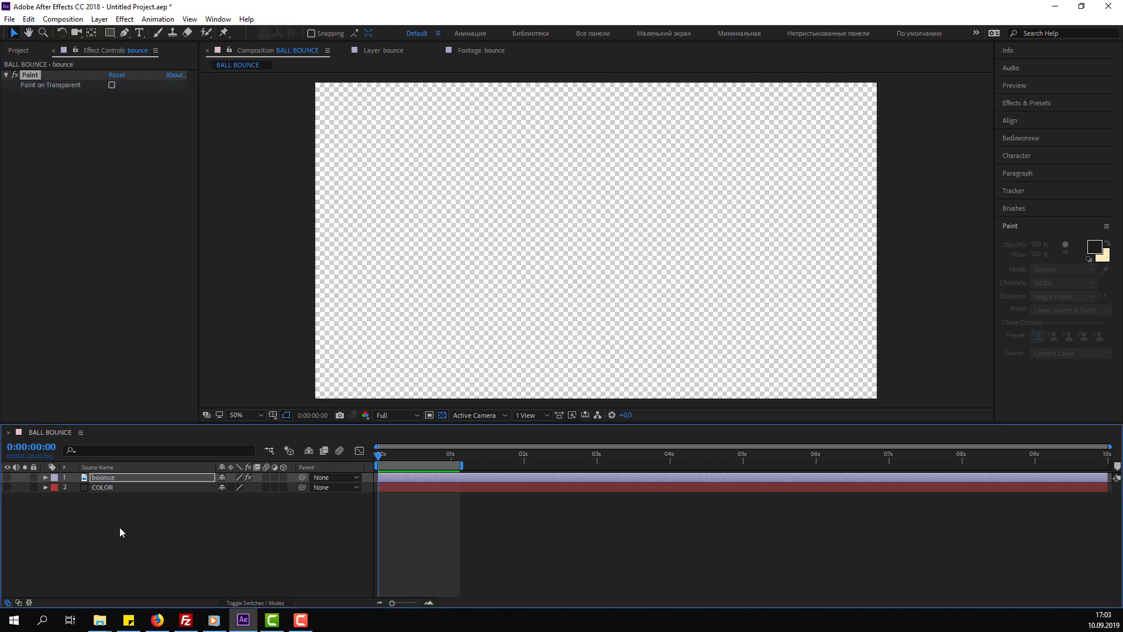
{"action": "left_click", "coordinate": [123, 534]}
{"action": "left_click", "coordinate": [126, 489]}
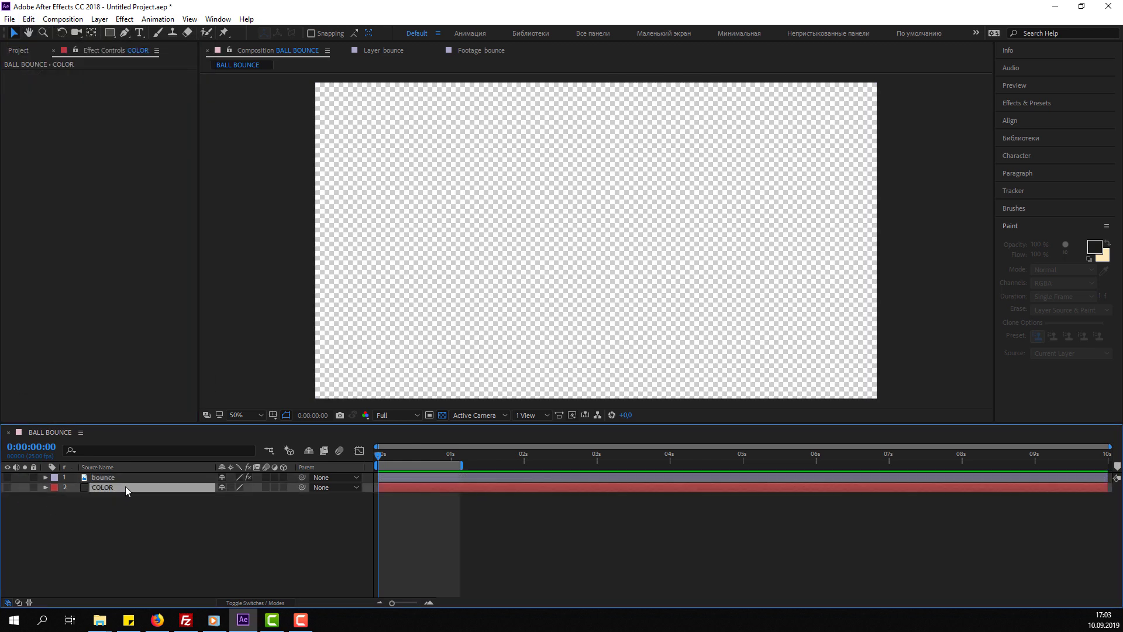
Show the COLOR solid and give it a Fill effect in light grey CFCDCD.
{"action": "left_click", "coordinate": [7, 487]}
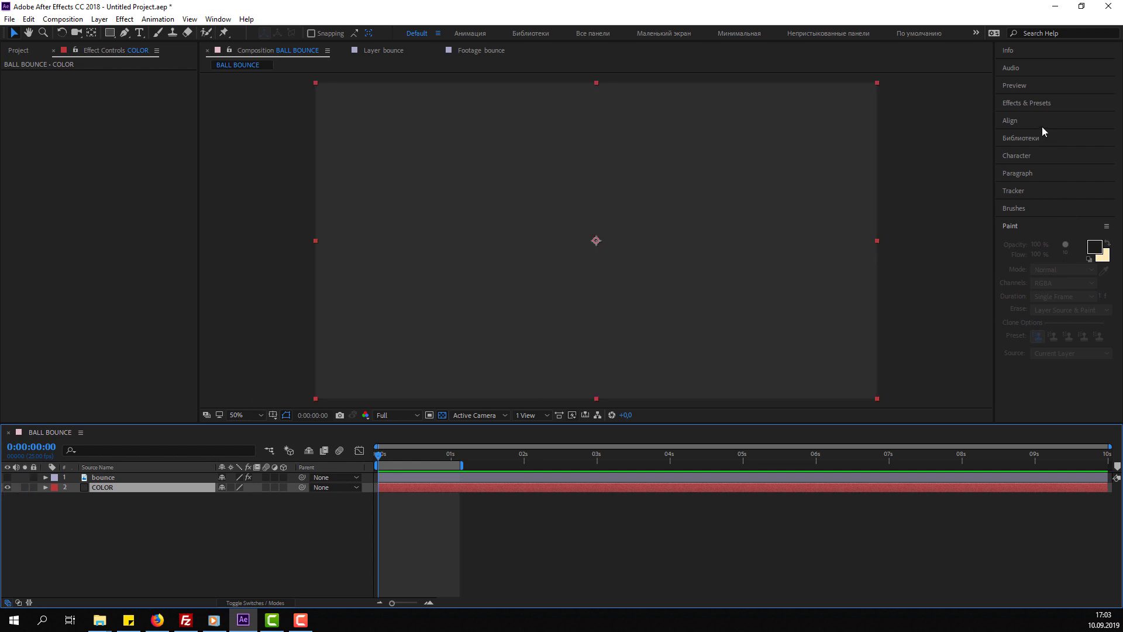
{"action": "left_click", "coordinate": [1033, 104]}
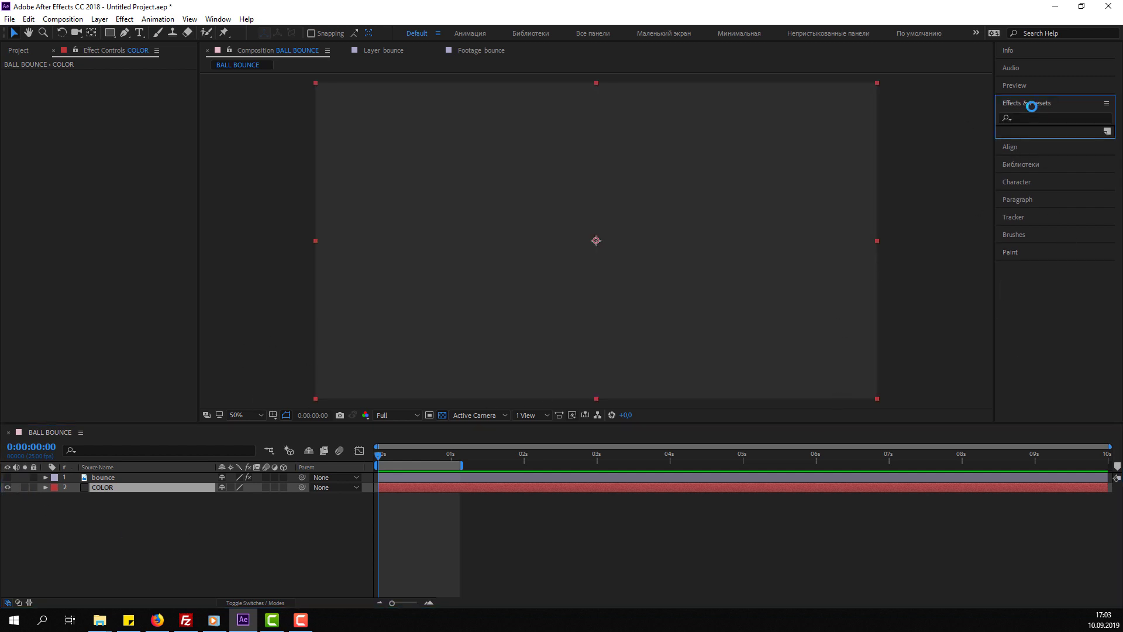
{"action": "left_click", "coordinate": [1027, 117]}
{"action": "type", "text": "fill"}
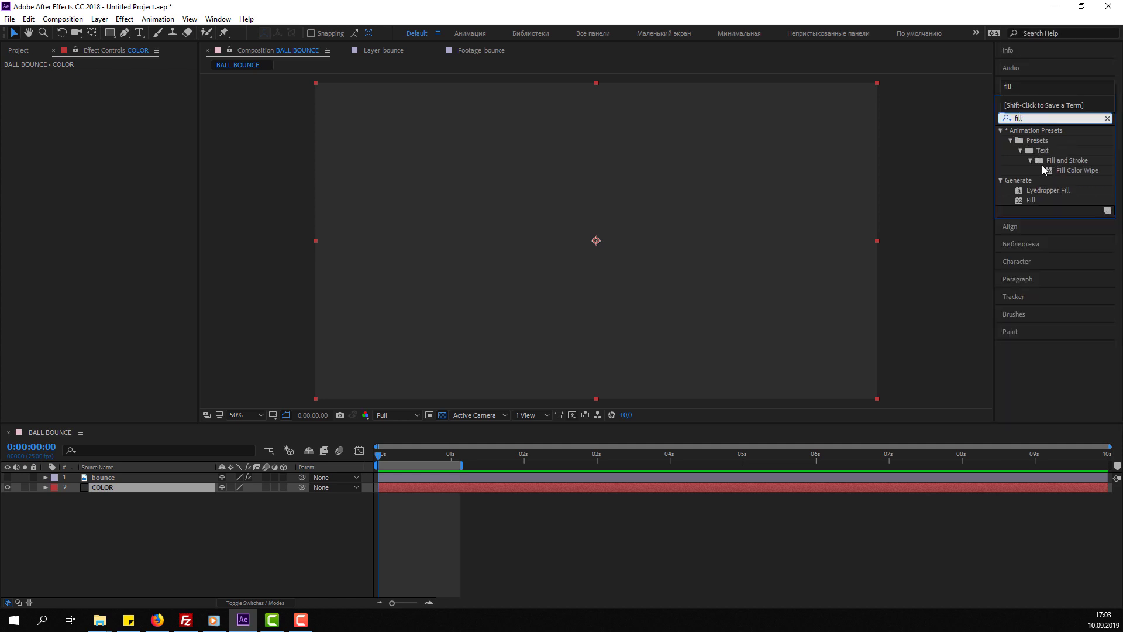
{"action": "left_click_drag", "start_coordinate": [1037, 205], "coordinate": [120, 489]}
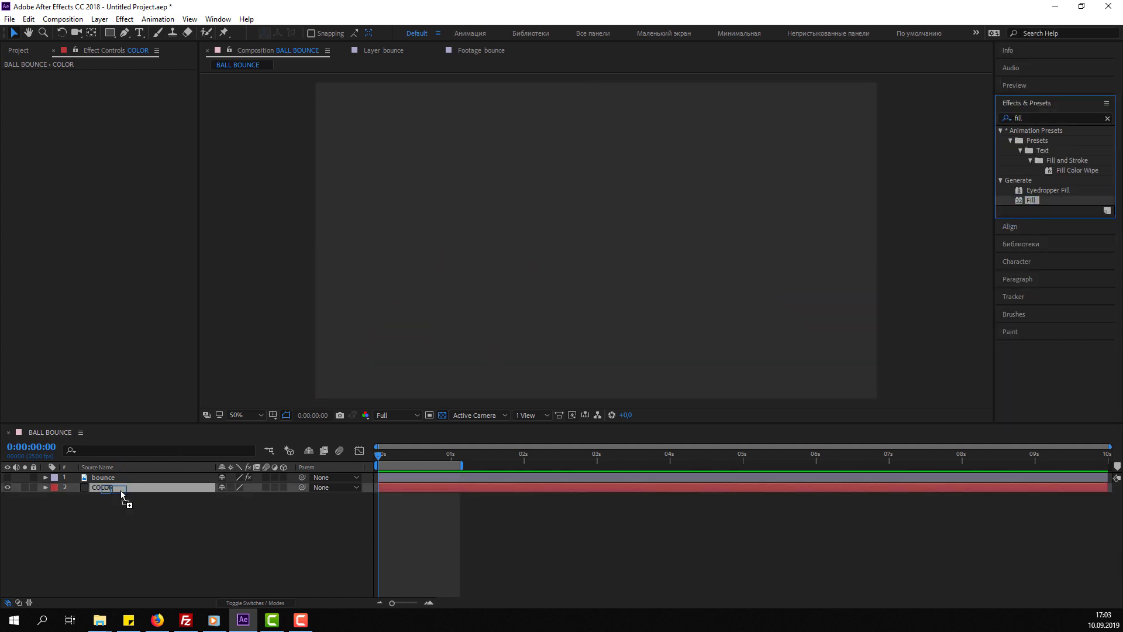
{"action": "left_click", "coordinate": [114, 104]}
{"action": "left_click", "coordinate": [174, 358]}
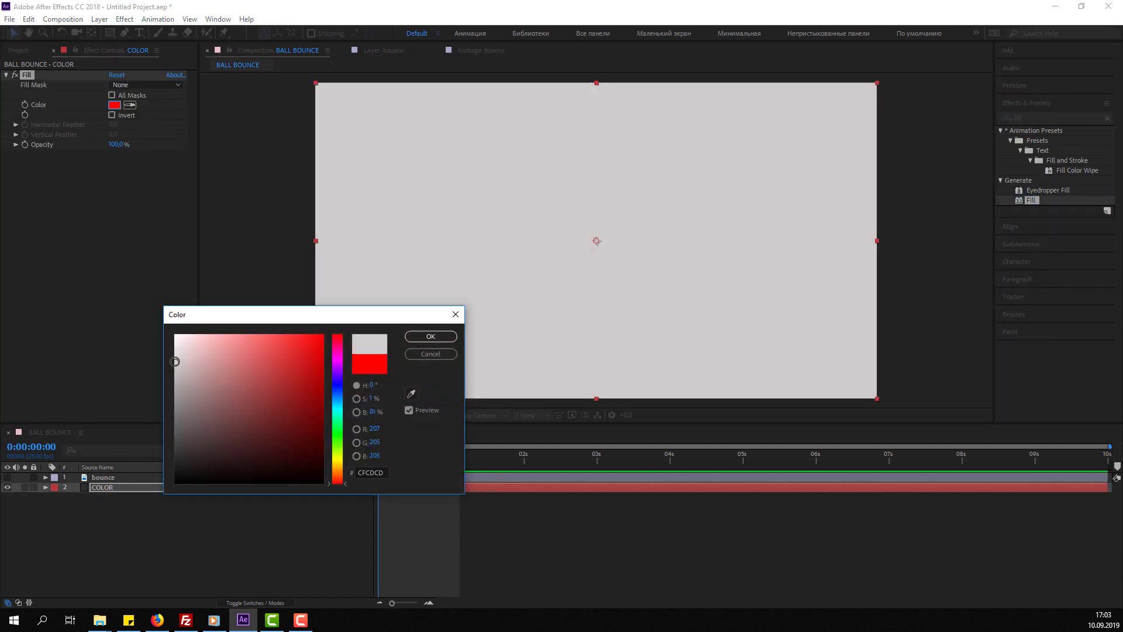
{"action": "left_click", "coordinate": [431, 336]}
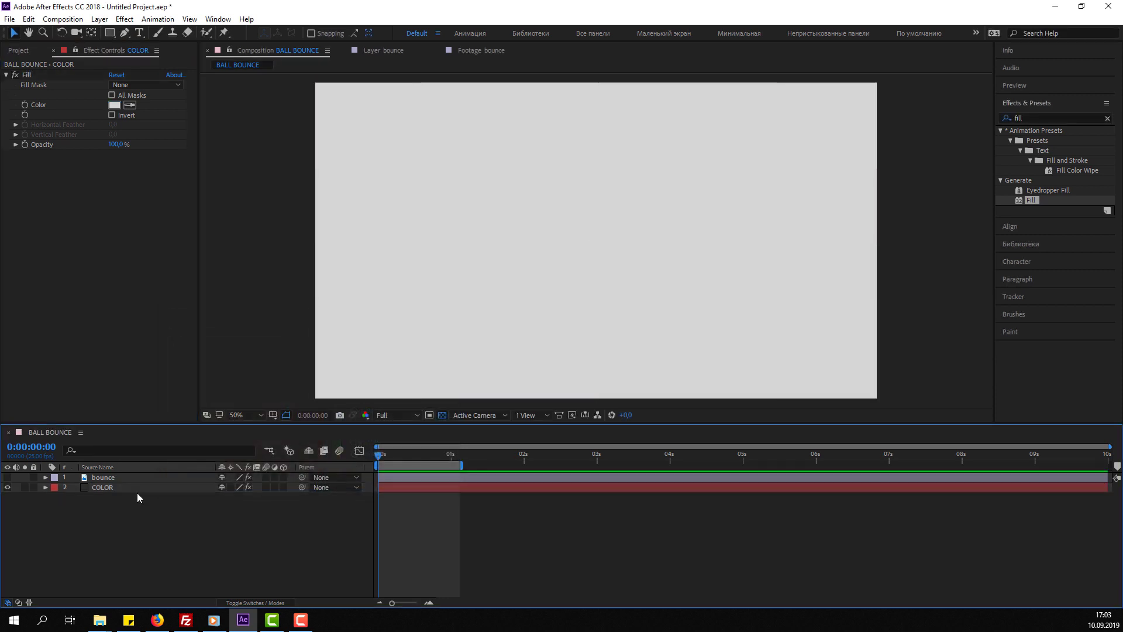
Paste the Paint effect onto COLOR and scrub forward to see the strokes over grey.
{"action": "left_click", "coordinate": [28, 20]}
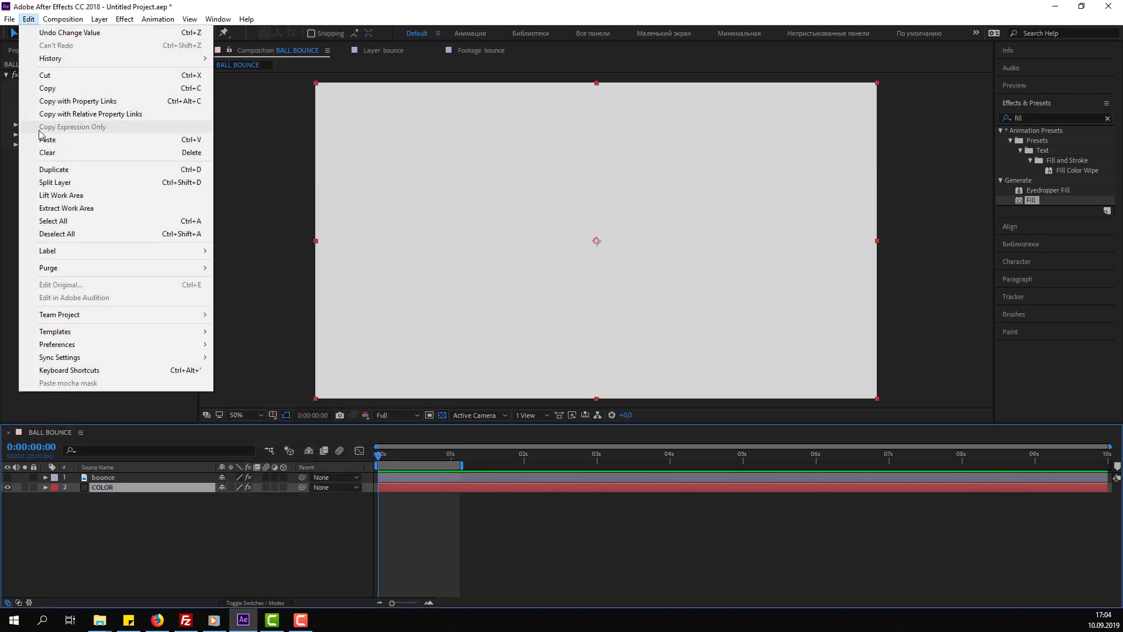
{"action": "left_click", "coordinate": [45, 140]}
{"action": "left_click_drag", "start_coordinate": [379, 455], "coordinate": [428, 458]}
{"action": "key", "text": "comma"}
{"action": "key", "text": "comma"}
Undo the accidental move of the COLOR layer and return to frame 0.
{"action": "left_click", "coordinate": [421, 489]}
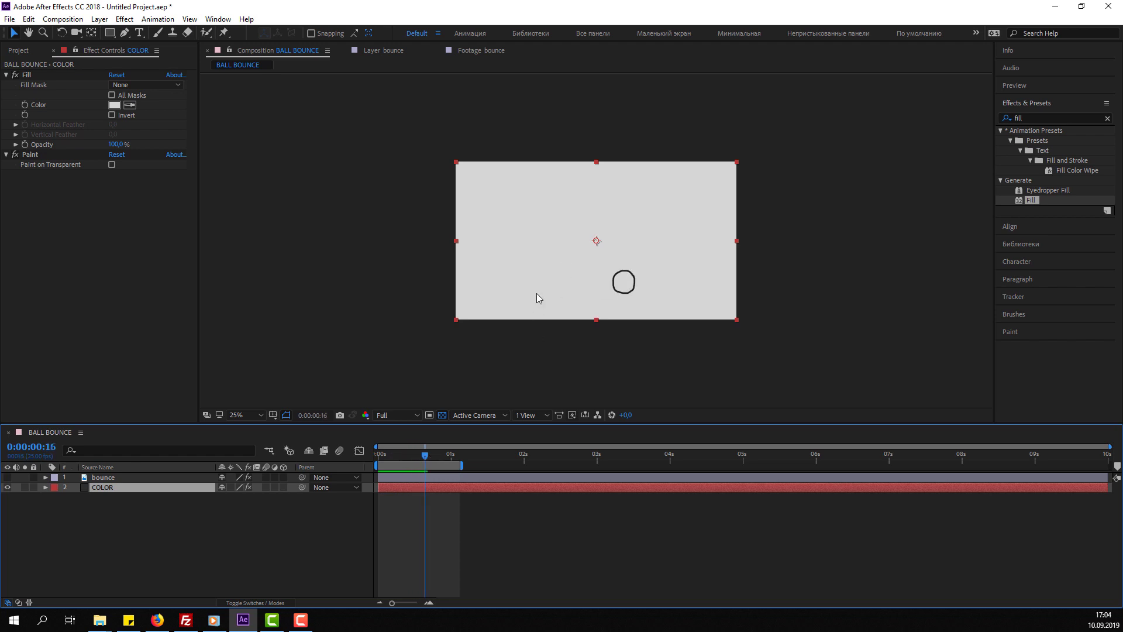
{"action": "left_click_drag", "start_coordinate": [539, 298], "coordinate": [544, 281]}
{"action": "left_click_drag", "start_coordinate": [427, 455], "coordinate": [424, 458]}
{"action": "key", "text": "ctrl+z"}
{"action": "left_click", "coordinate": [377, 458]}
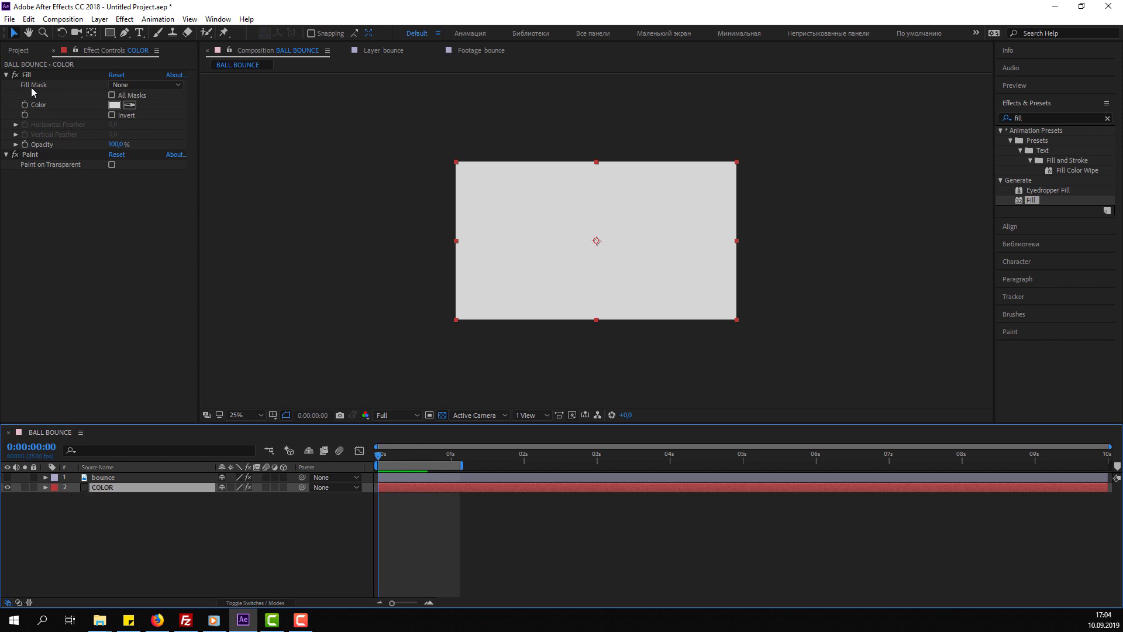
Create a bounce 2 composition from the sketch and add Dark Gray Solid 1 to it.
{"action": "left_click", "coordinate": [26, 53]}
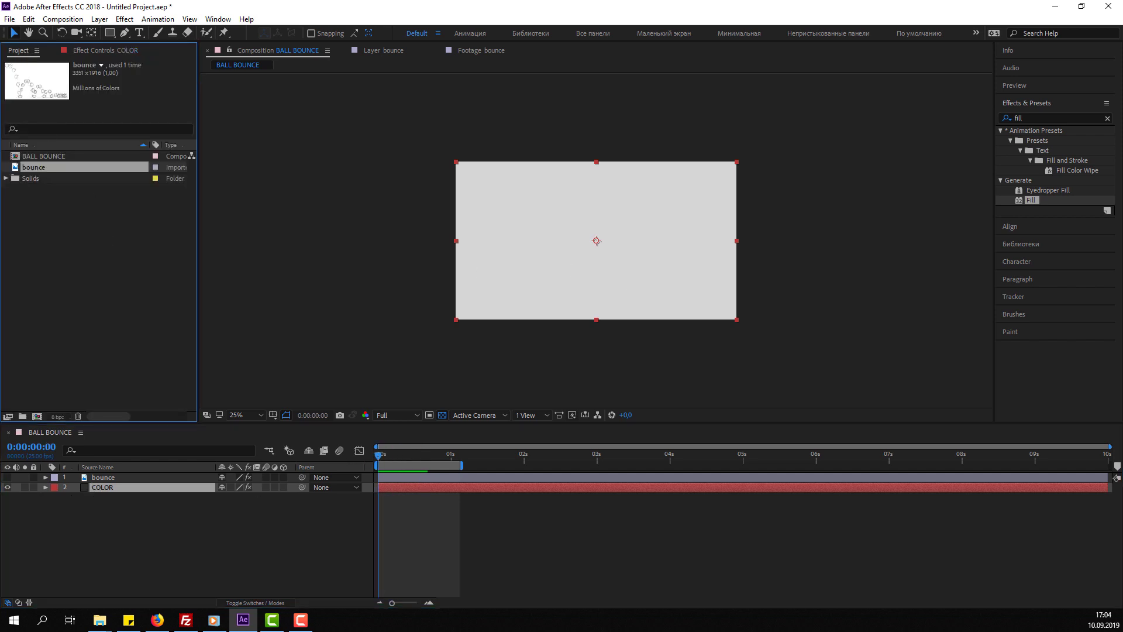
{"action": "left_click", "coordinate": [121, 245]}
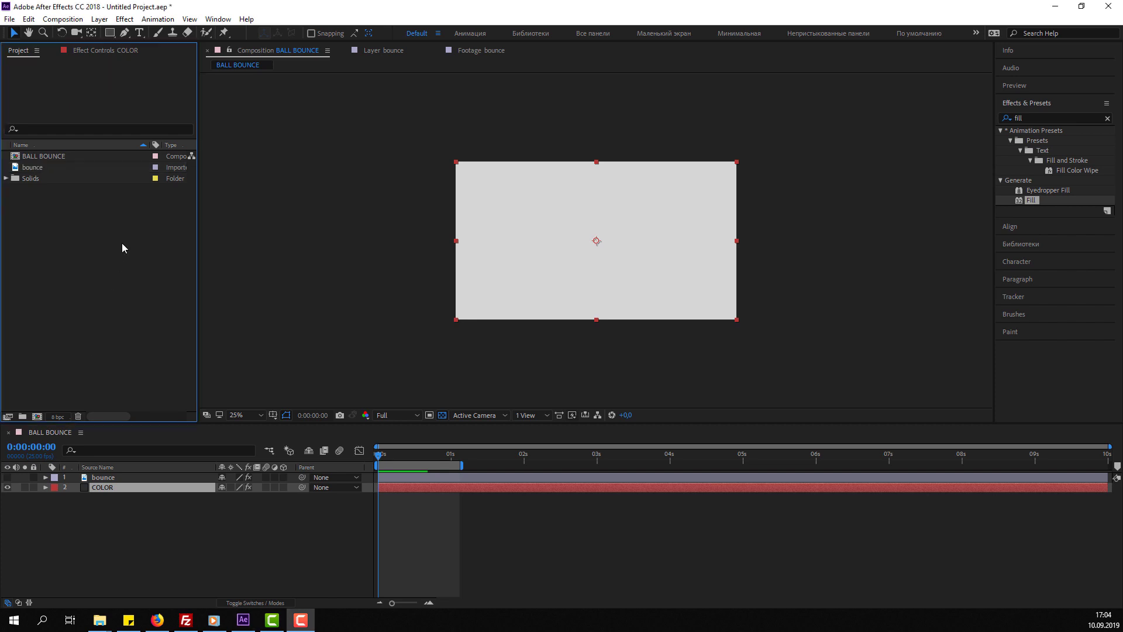
{"action": "left_click_drag", "start_coordinate": [33, 167], "coordinate": [37, 416]}
{"action": "left_click", "coordinate": [111, 522]}
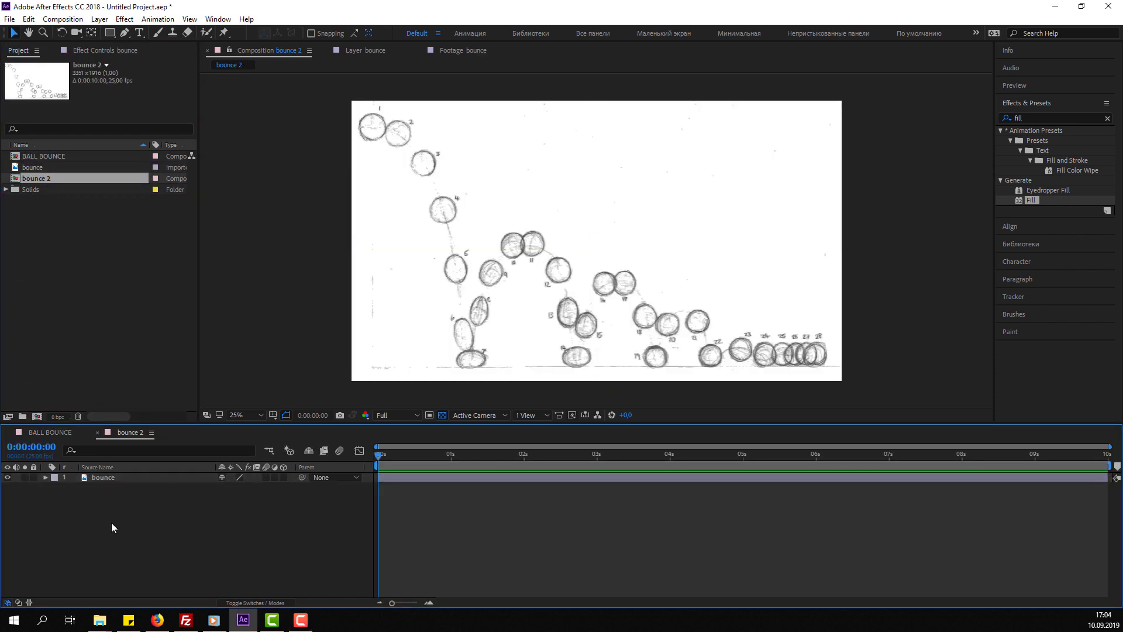
{"action": "right_click", "coordinate": [111, 521]}
{"action": "mouse_move", "coordinate": [234, 397]}
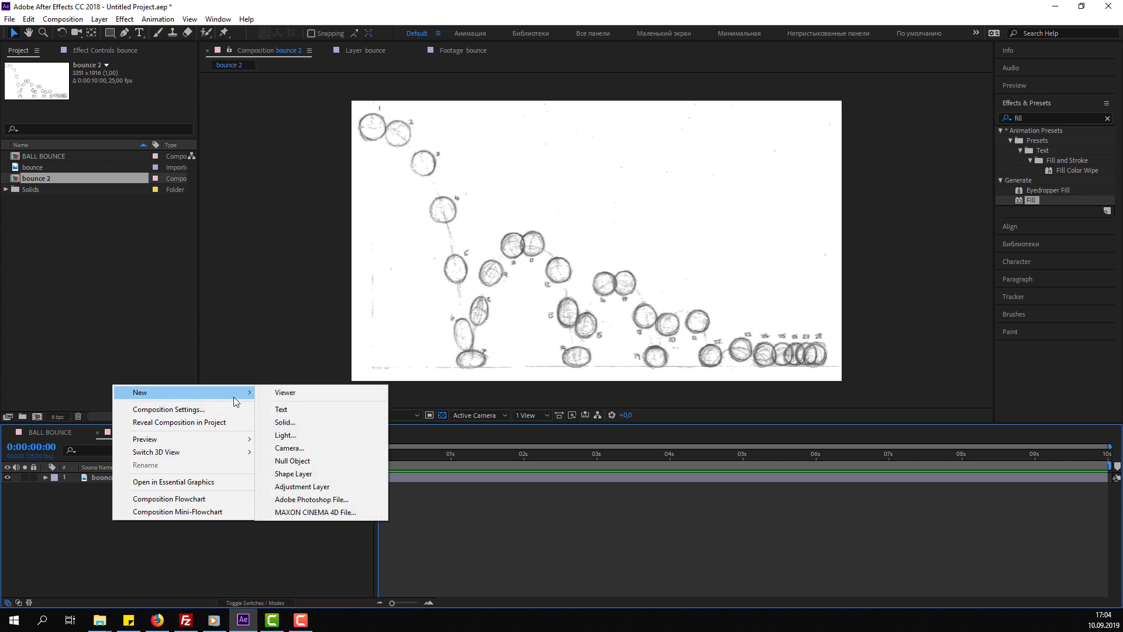
{"action": "left_click", "coordinate": [285, 422]}
{"action": "left_click", "coordinate": [580, 451]}
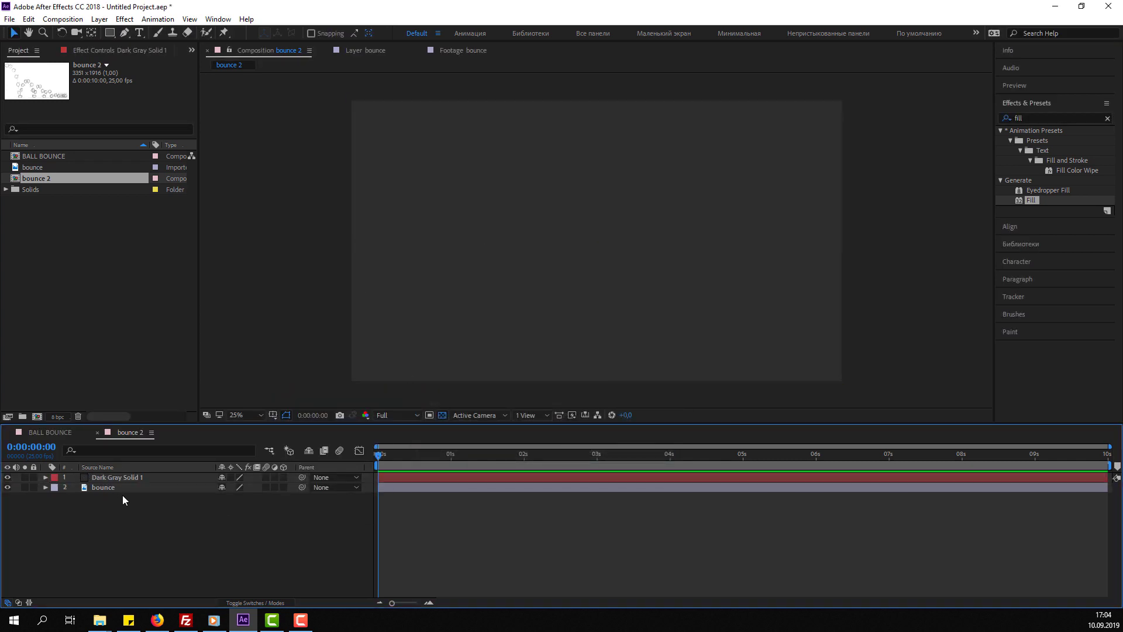
Copy Dark Gray Solid 1 to the top of BALL BOUNCE, hiding the COLOR layer.
{"action": "left_click", "coordinate": [29, 19]}
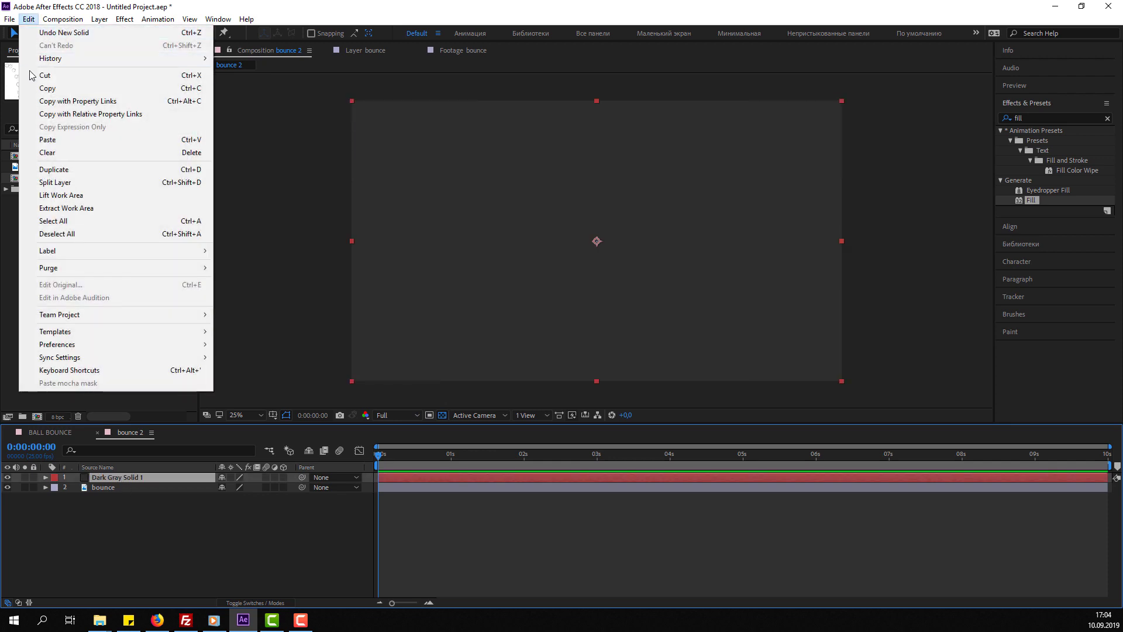
{"action": "left_click", "coordinate": [41, 88]}
{"action": "left_click", "coordinate": [50, 432]}
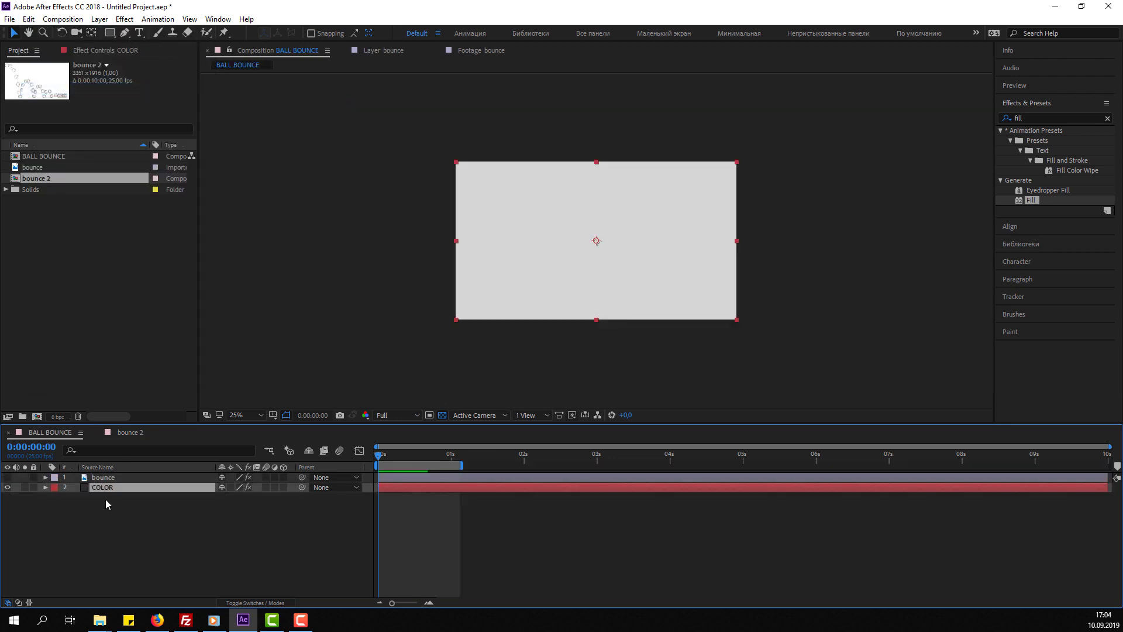
{"action": "left_click", "coordinate": [108, 505]}
{"action": "left_click", "coordinate": [7, 487]}
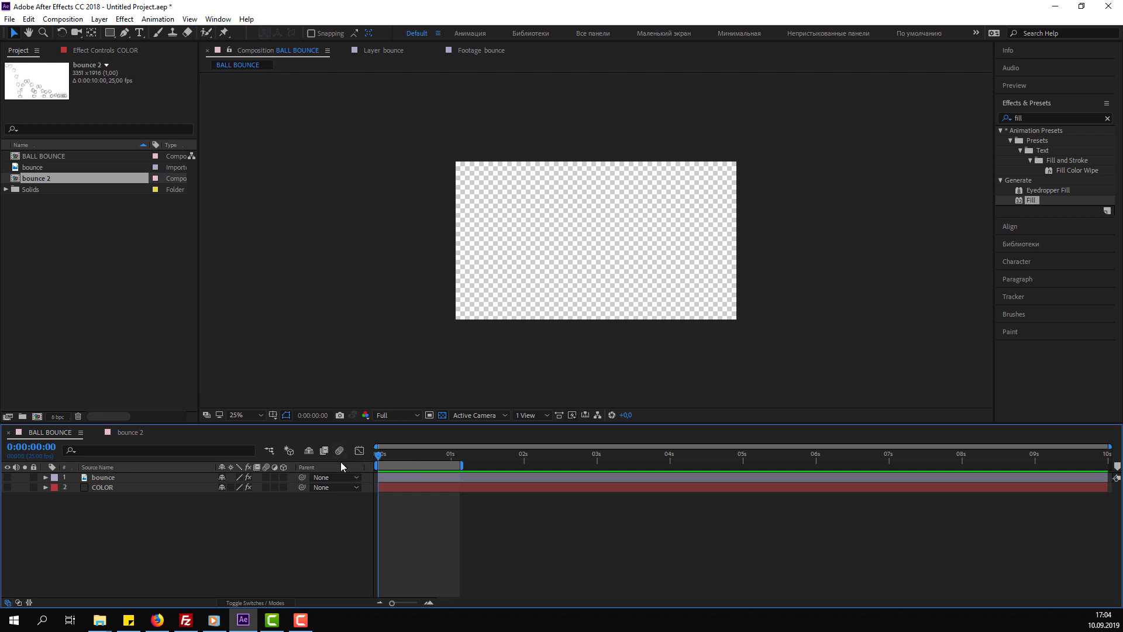
{"action": "left_click", "coordinate": [28, 18]}
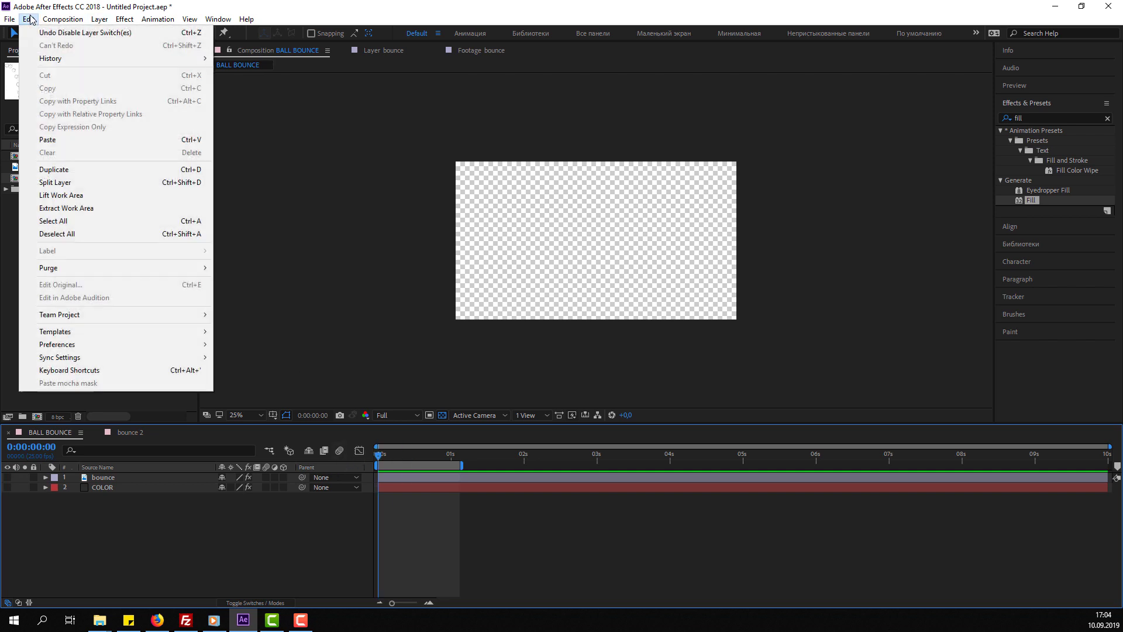
{"action": "left_click", "coordinate": [41, 140]}
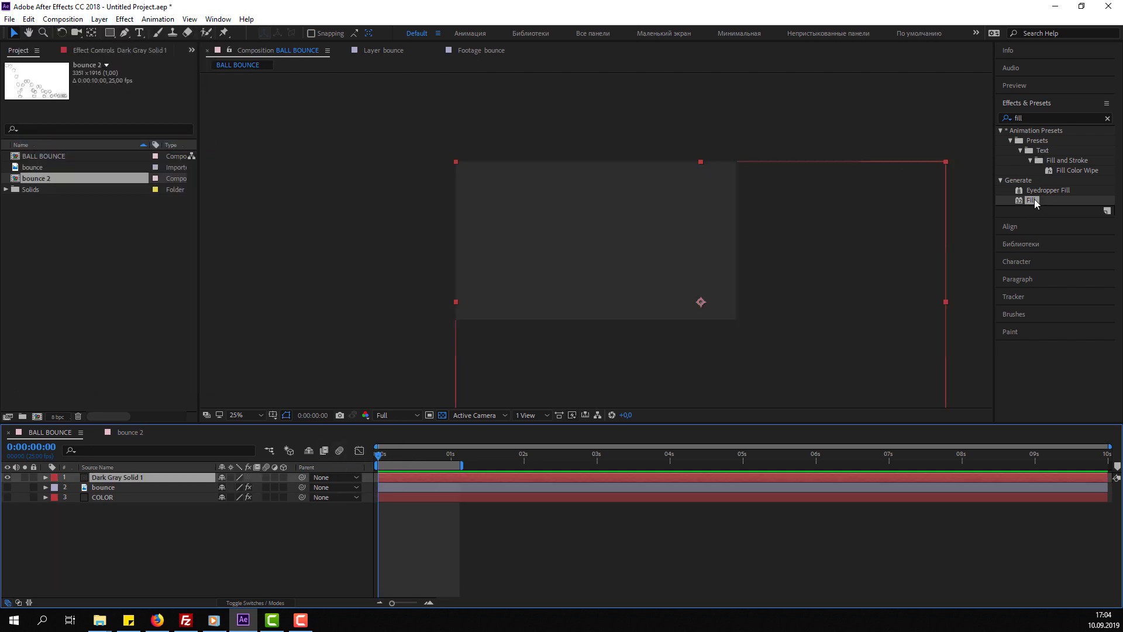
Add a grey Fill effect to Dark Gray Solid 1.
{"action": "left_click_drag", "start_coordinate": [1035, 203], "coordinate": [123, 477]}
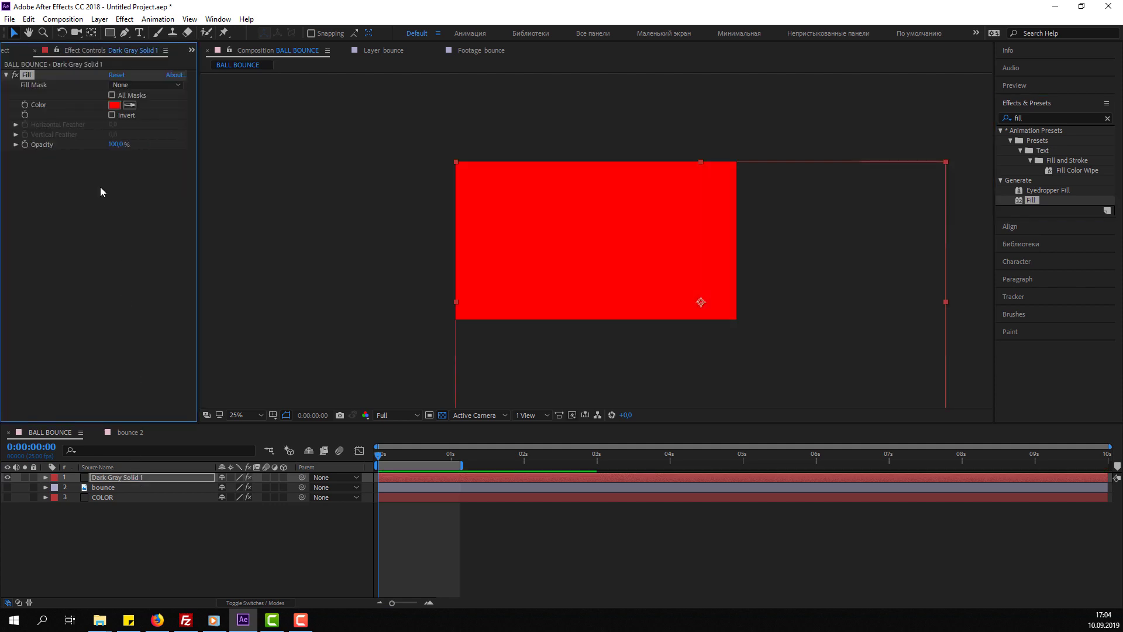
{"action": "left_click", "coordinate": [113, 105]}
{"action": "left_click", "coordinate": [179, 398]}
{"action": "left_click", "coordinate": [432, 334]}
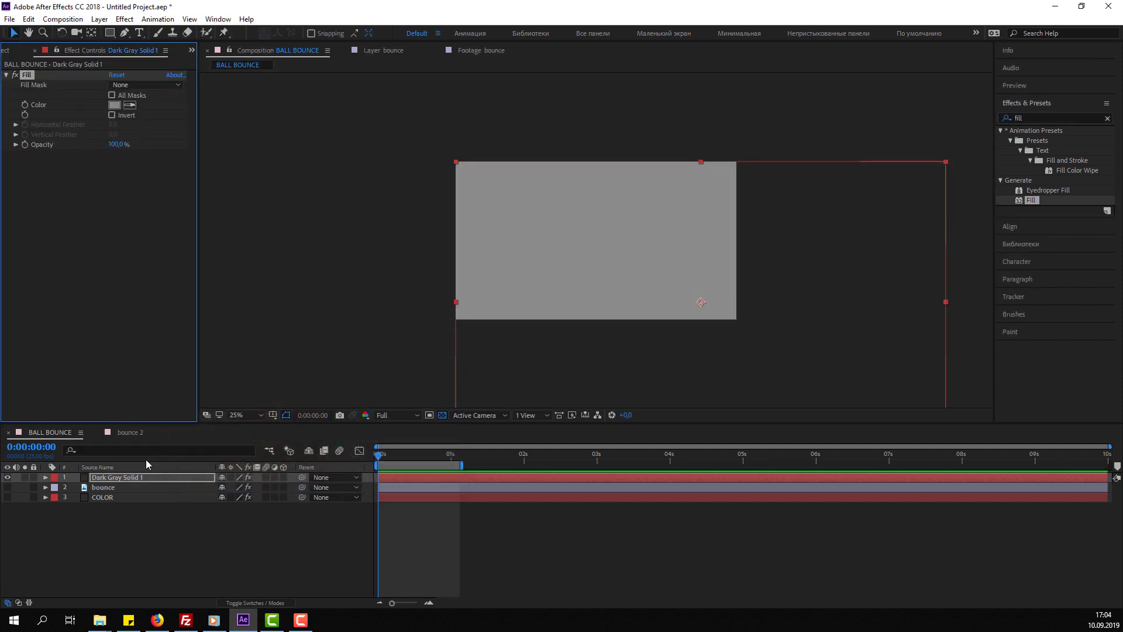
Scale Dark Gray Solid 1 to fit the BALL BOUNCE composition with Fit to Comp.
{"action": "right_click", "coordinate": [123, 478]}
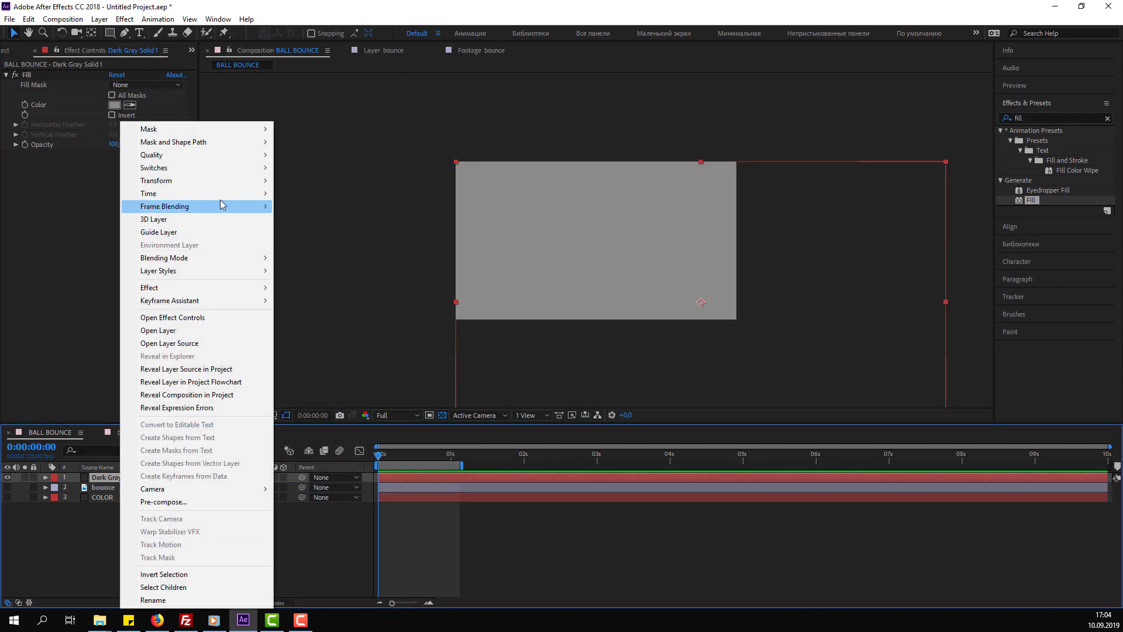
{"action": "mouse_move", "coordinate": [239, 170]}
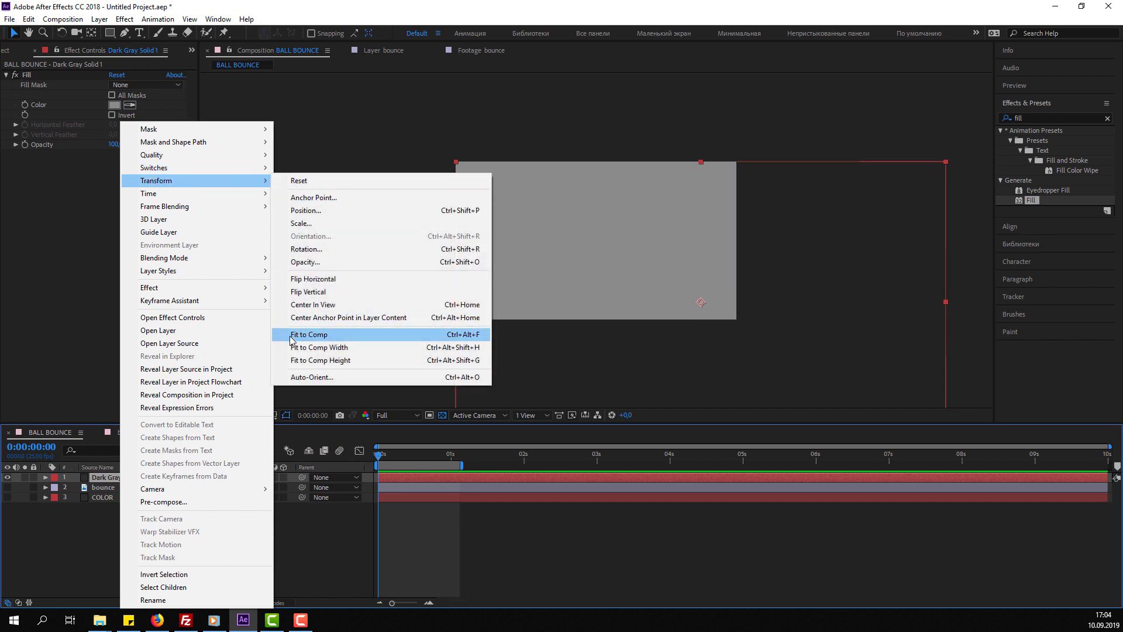
{"action": "left_click", "coordinate": [292, 338]}
{"action": "left_click", "coordinate": [99, 488]}
Transfer the bounce layer's Paint effect onto Dark Gray Solid 1.
{"action": "left_click", "coordinate": [30, 75]}
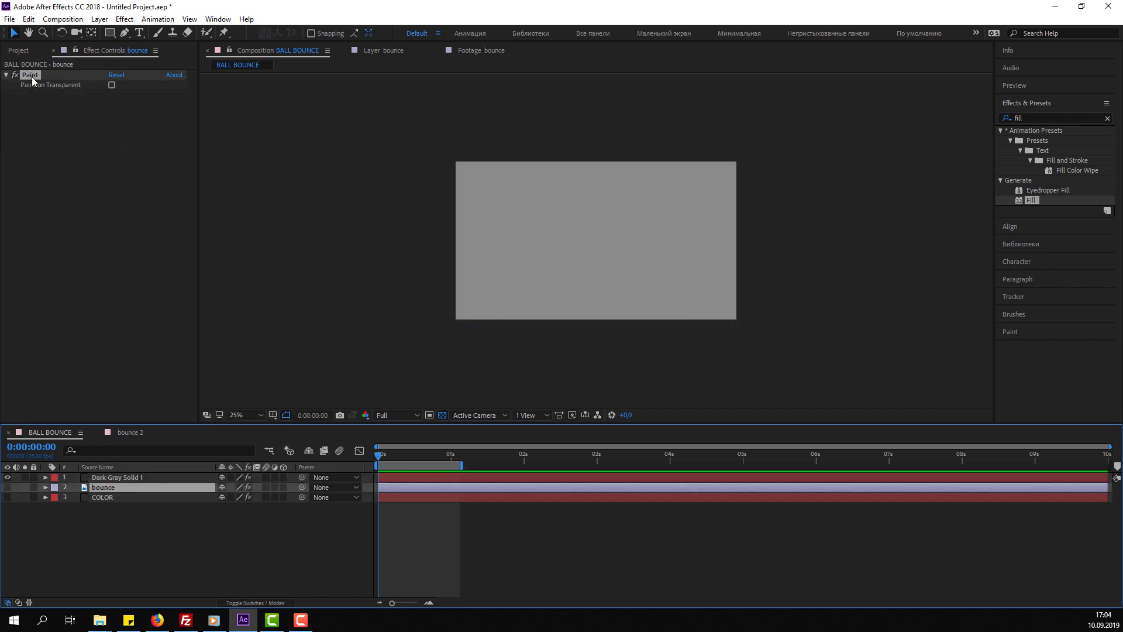
{"action": "left_click", "coordinate": [406, 477]}
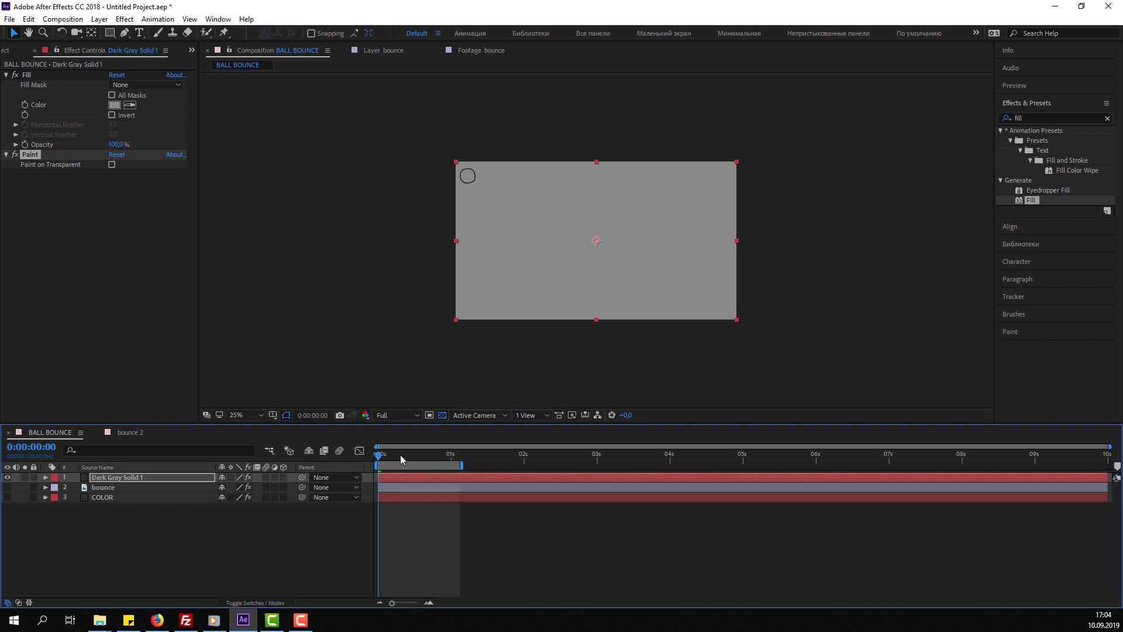
{"action": "left_click", "coordinate": [547, 579]}
Preview the ball strokes animating over grey, ending at 25% viewer zoom.
{"action": "key", "text": "space"}
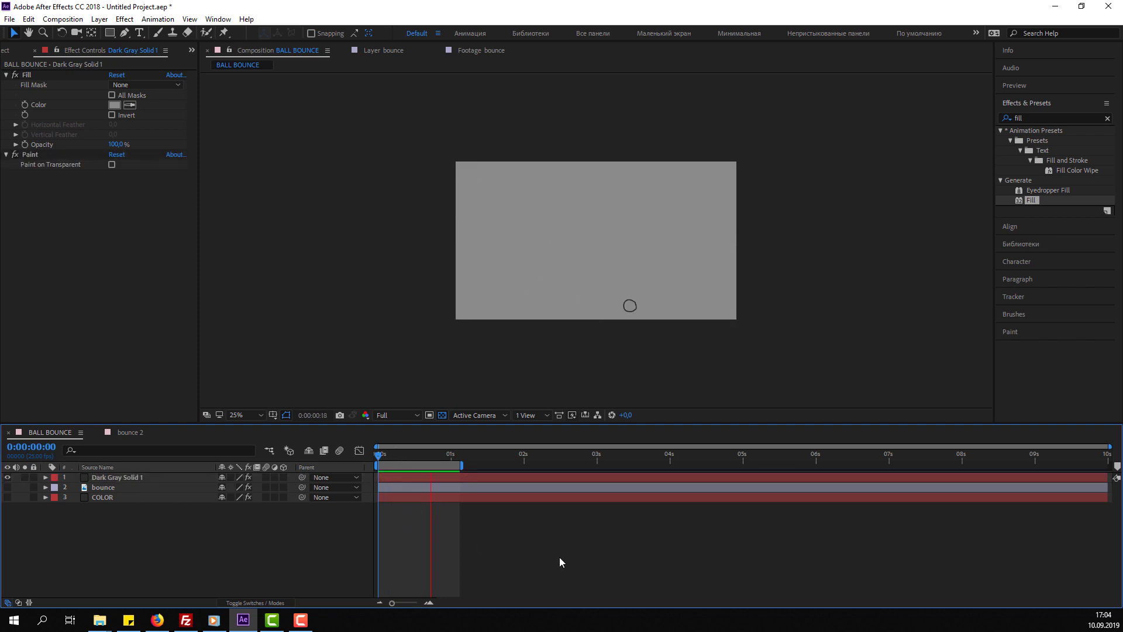
{"action": "left_click", "coordinate": [250, 416]}
{"action": "left_click", "coordinate": [292, 217]}
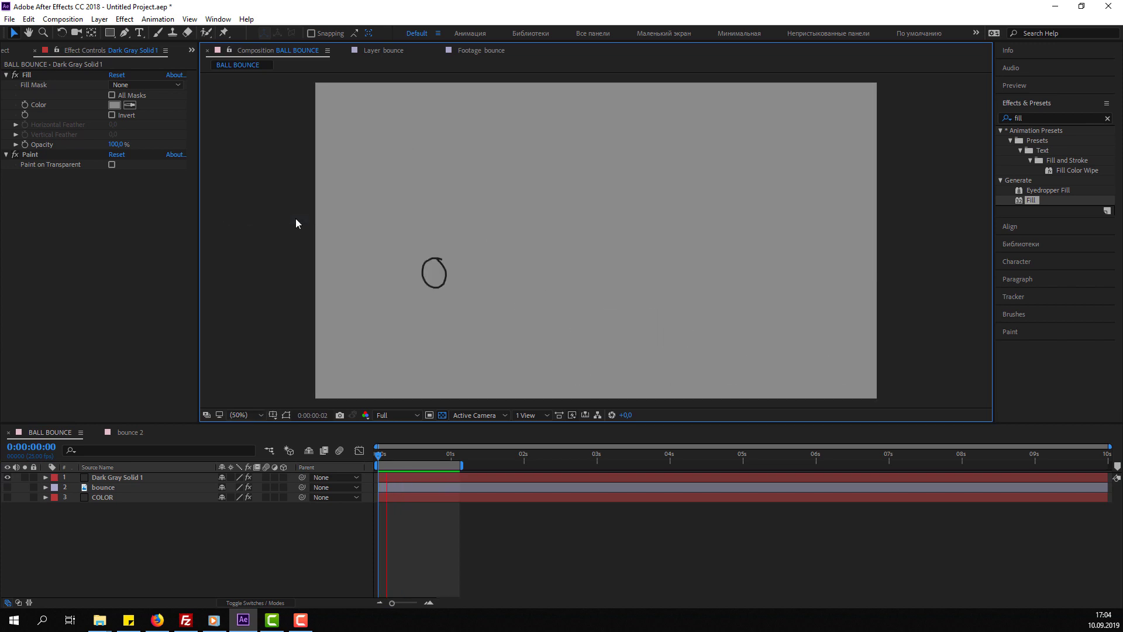
{"action": "key", "text": "comma"}
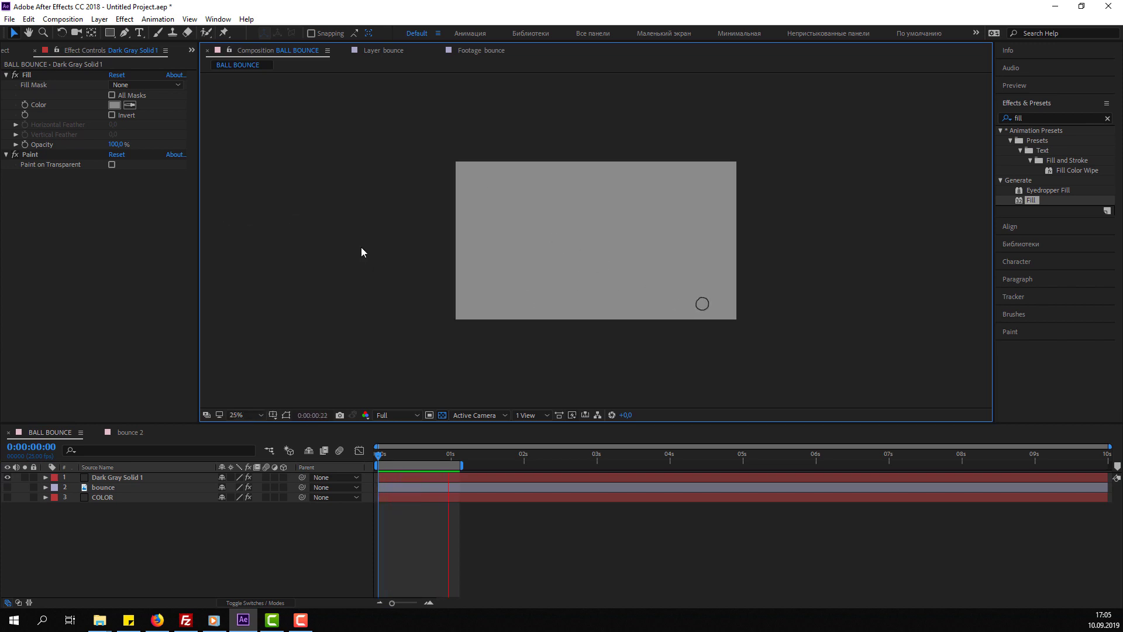